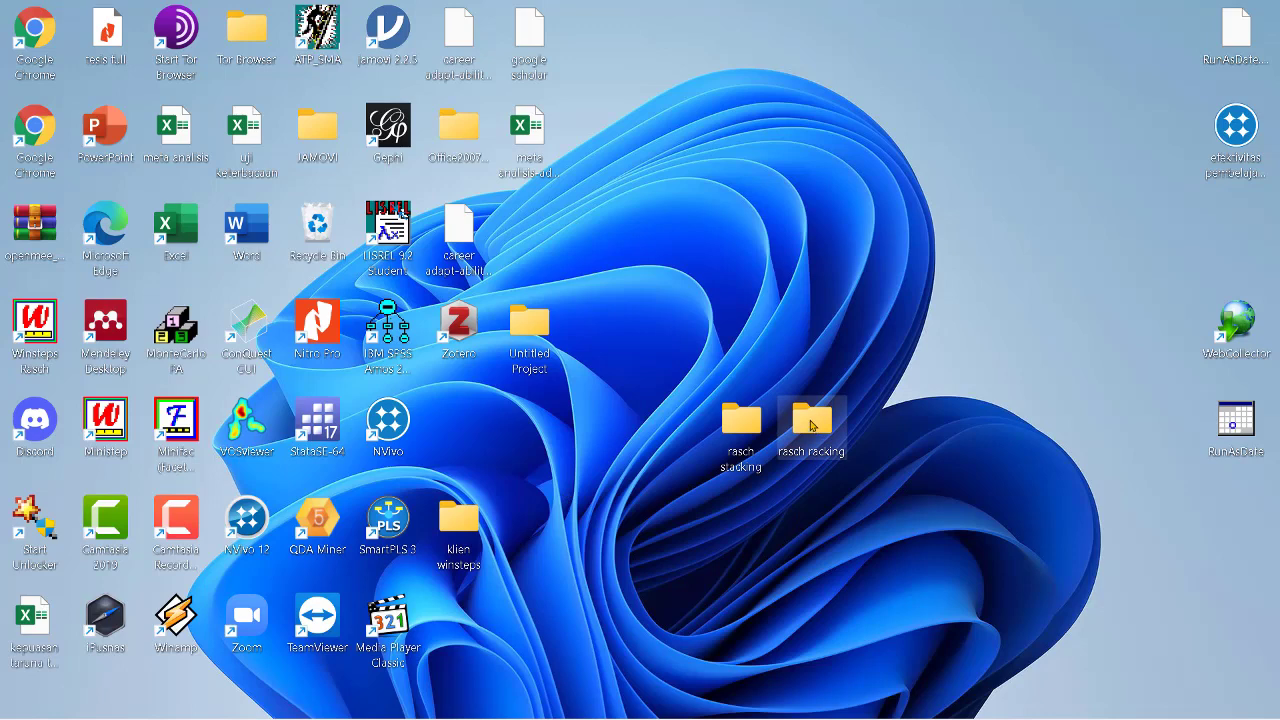
Step: Open the rasch racking folder from the desktop and arrange its window so the desktop shortcuts stay accessible
double_click(811, 425)
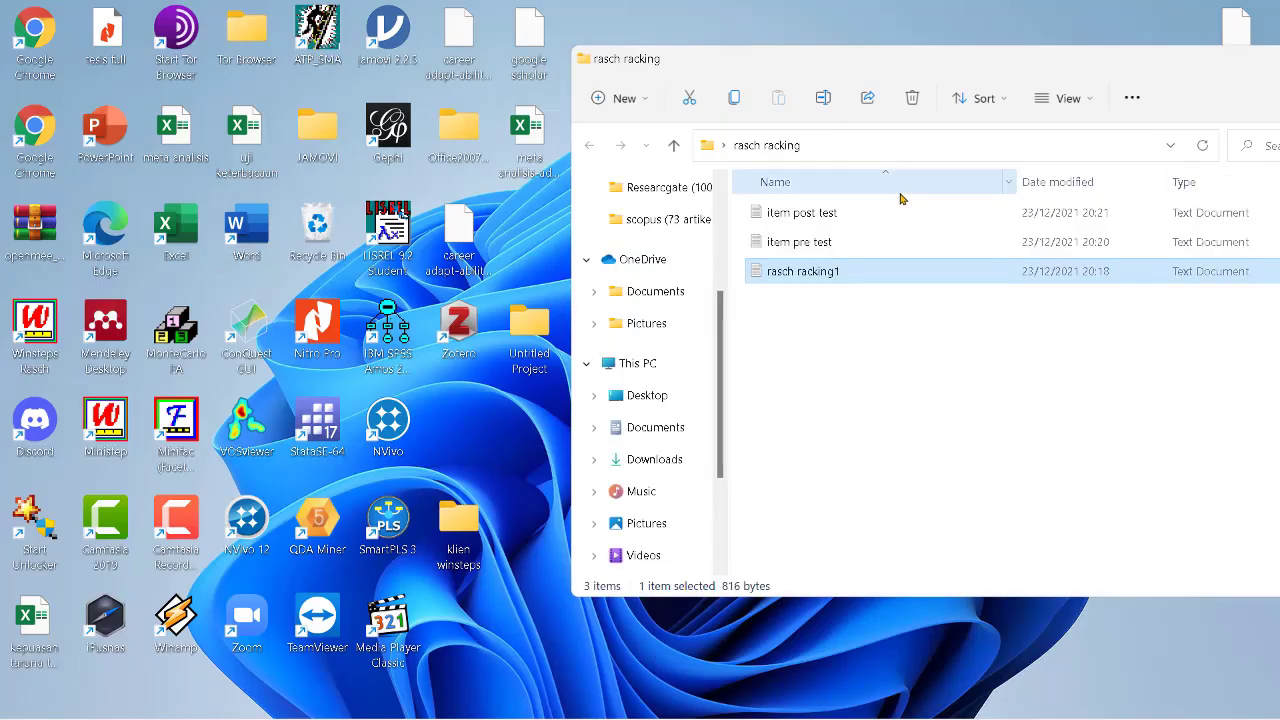
drag(1086, 78, 700, 64)
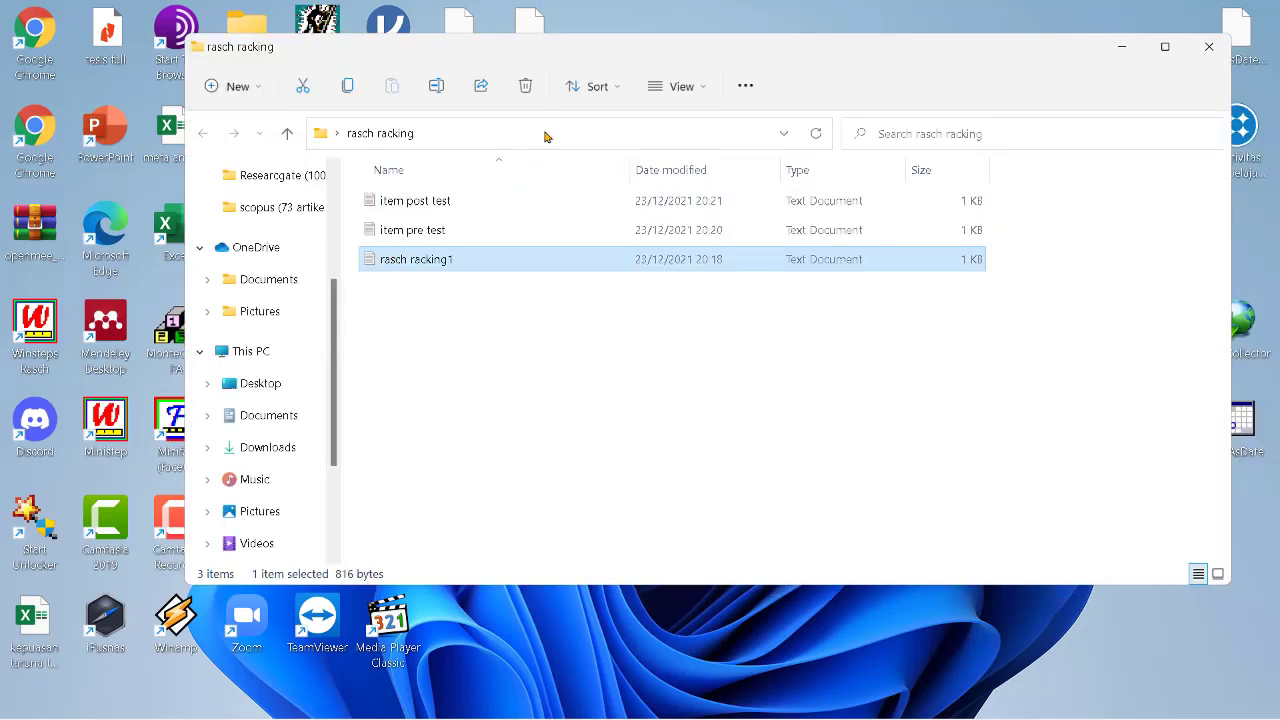
drag(541, 55, 873, 49)
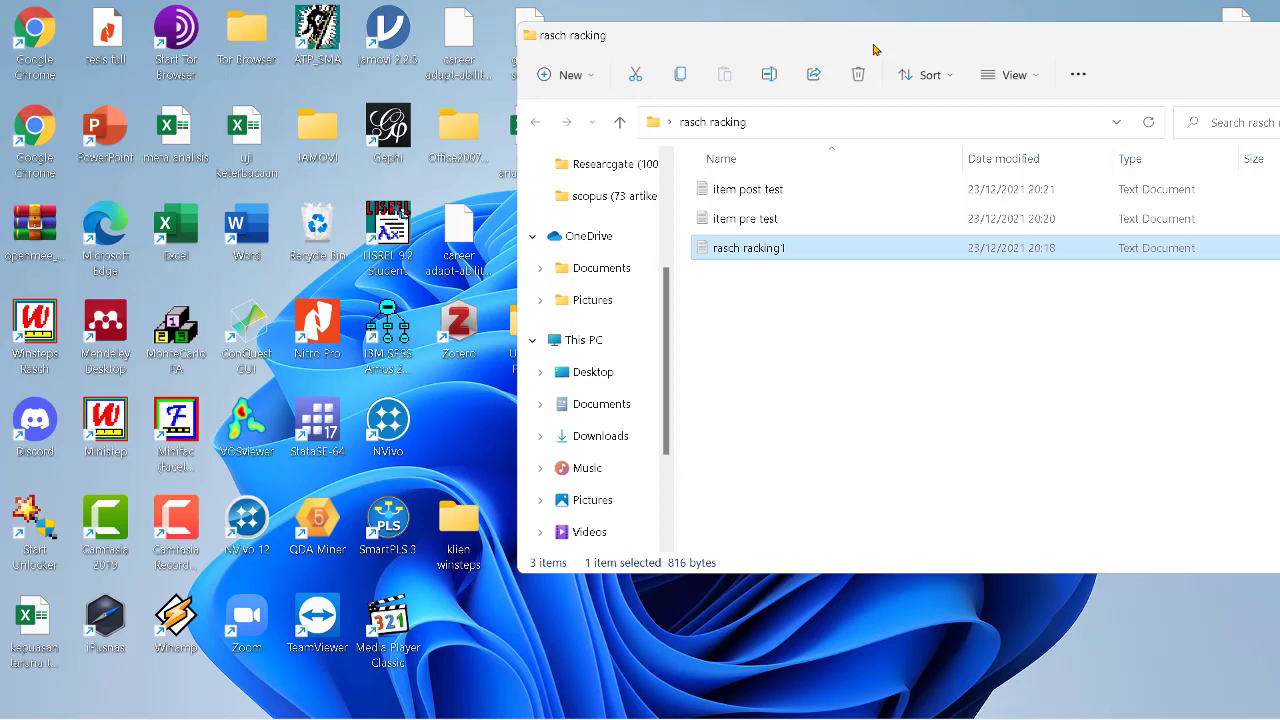
double_click(863, 37)
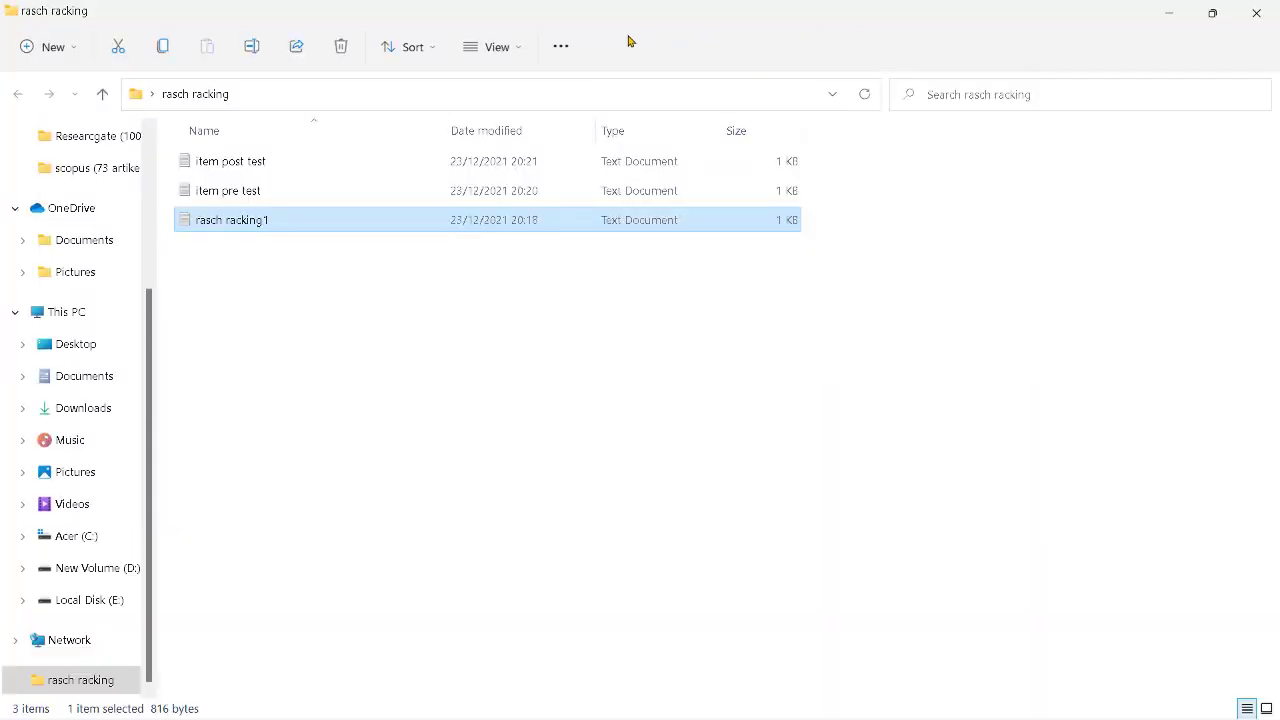
click(1212, 14)
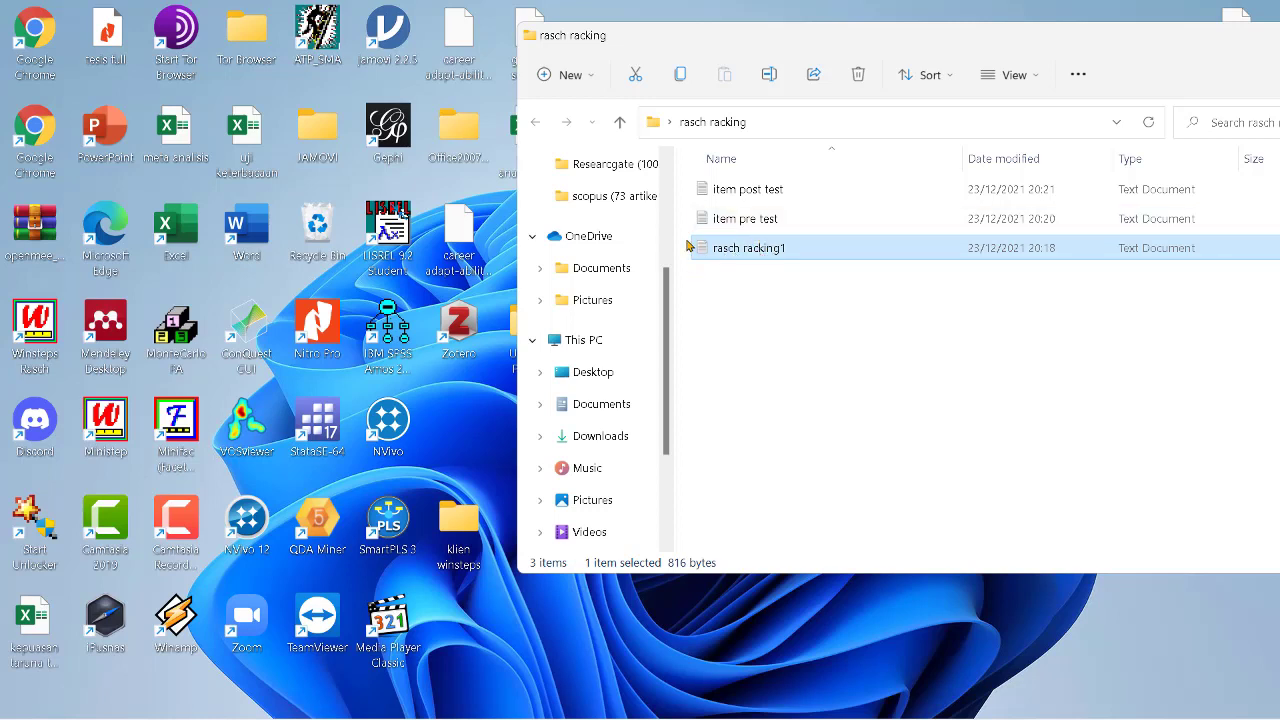
Step: Open the rasch racking1 control file to review its specifications, item labels and response data, and close it
double_click(743, 252)
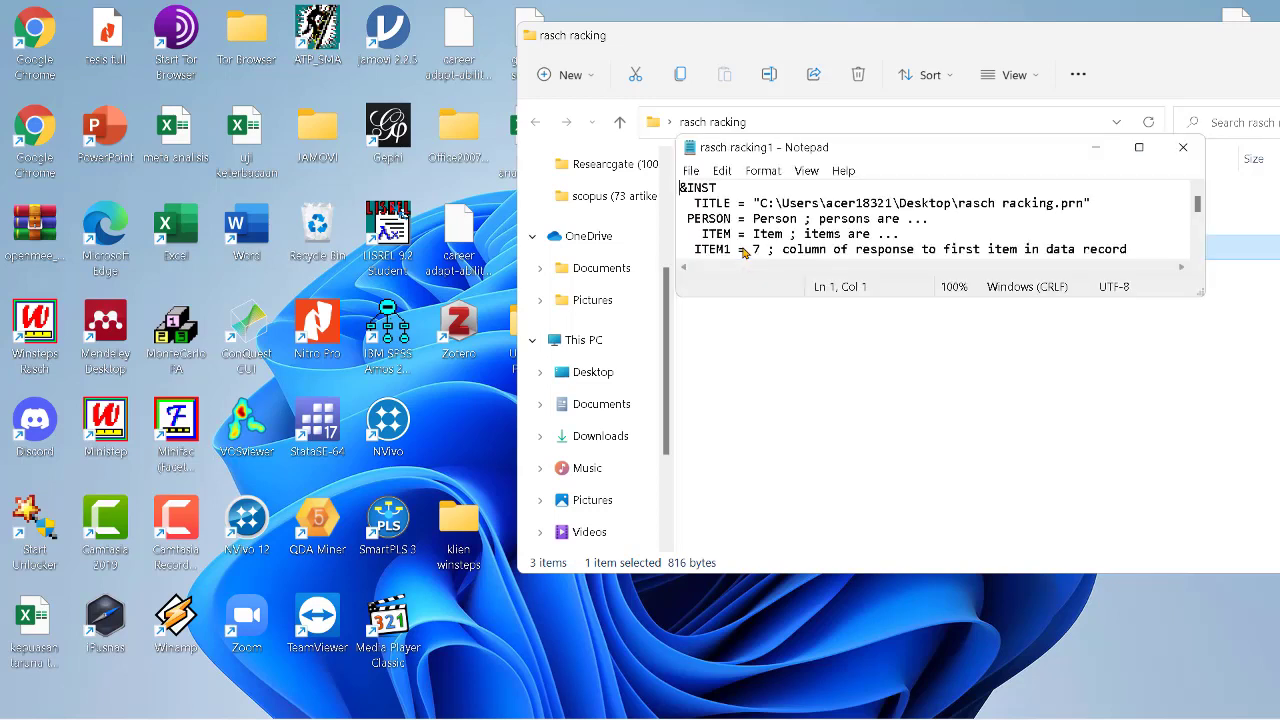
click(1139, 148)
click(1146, 154)
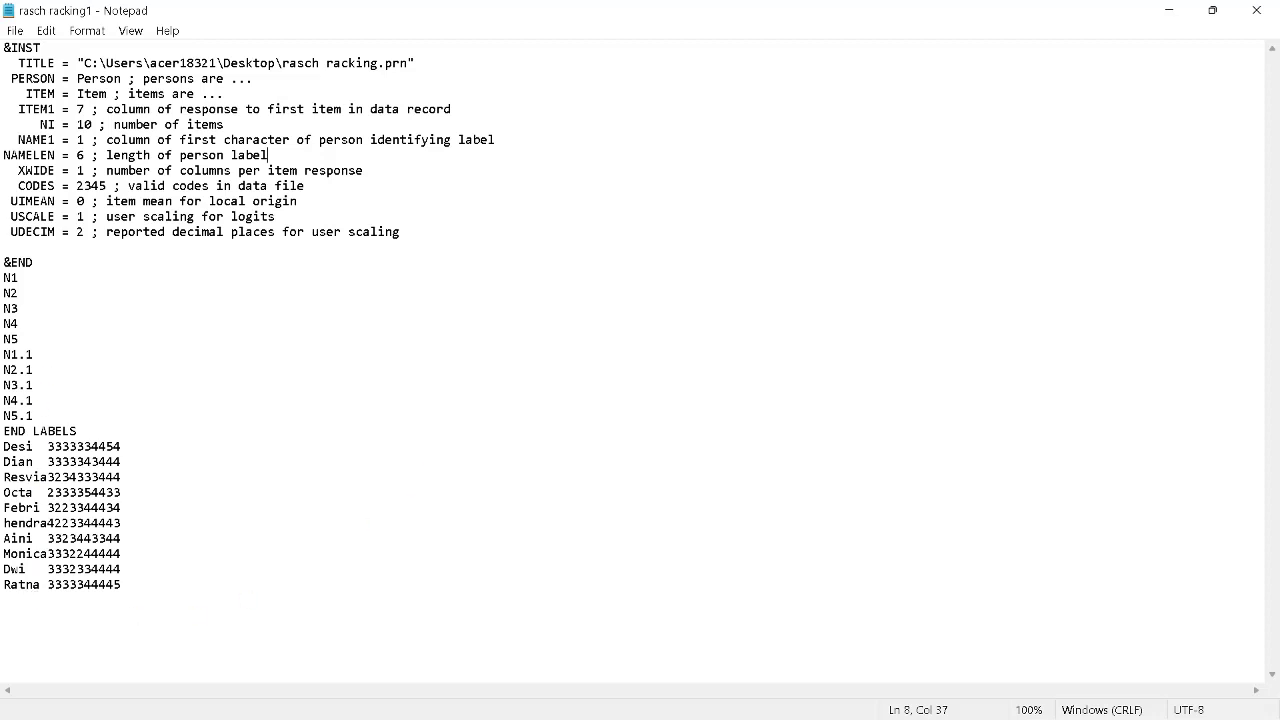
click(1258, 10)
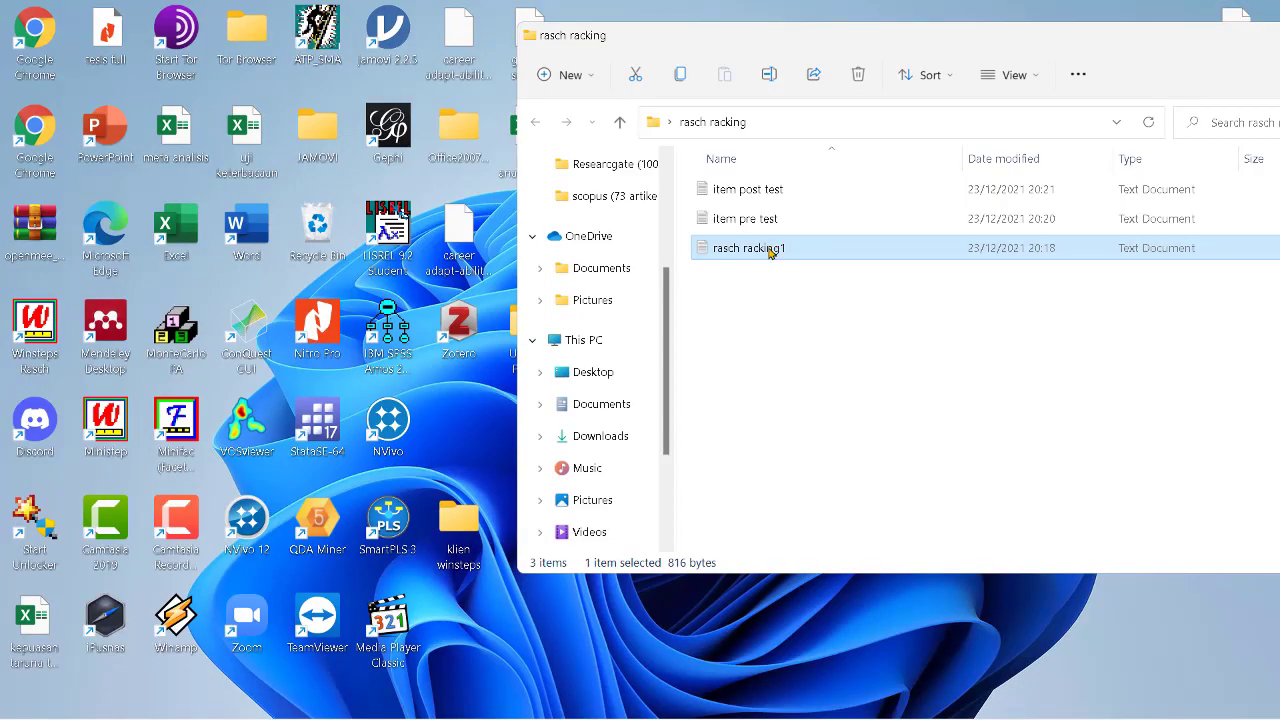
Step: Load rasch racking1 into Ministep and run the analysis with a temporary report file and no extra specifications
drag(770, 252, 97, 428)
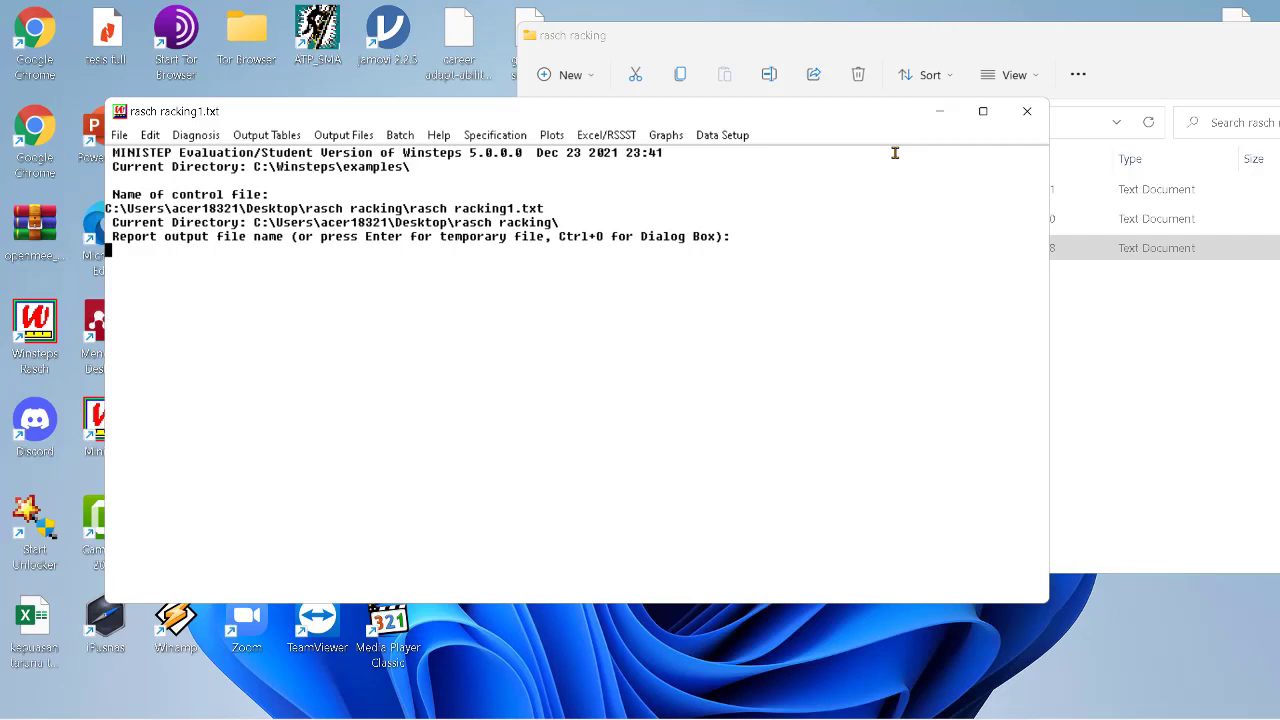
key(Return)
key(Return)
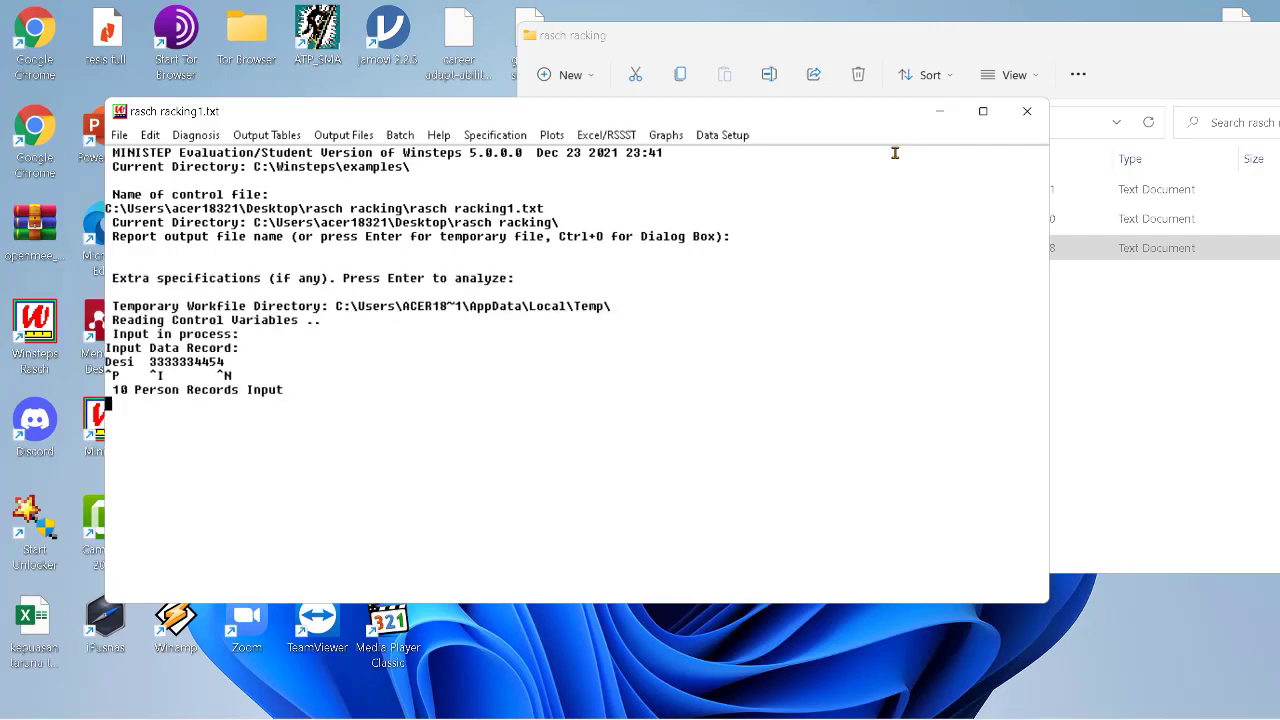
click(984, 115)
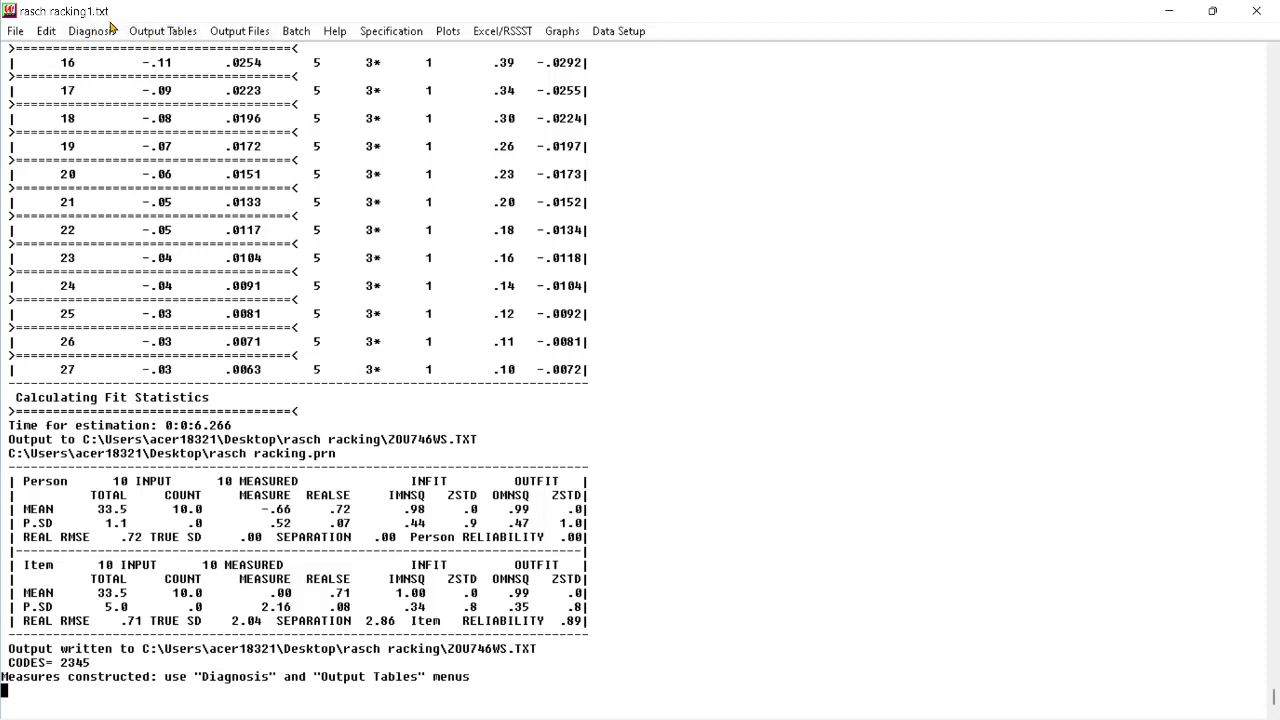
Step: Generate the item file (IFILE=) as a temporary space-separated text file and enlarge its display
click(240, 34)
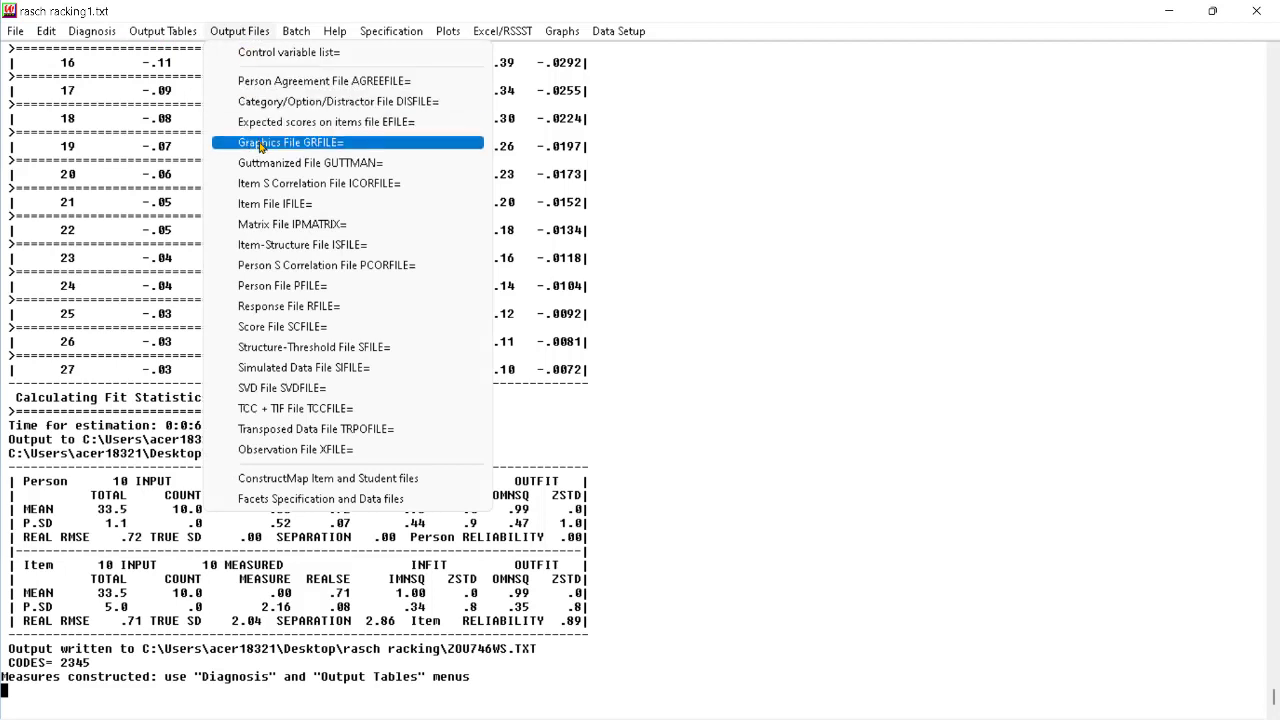
click(298, 205)
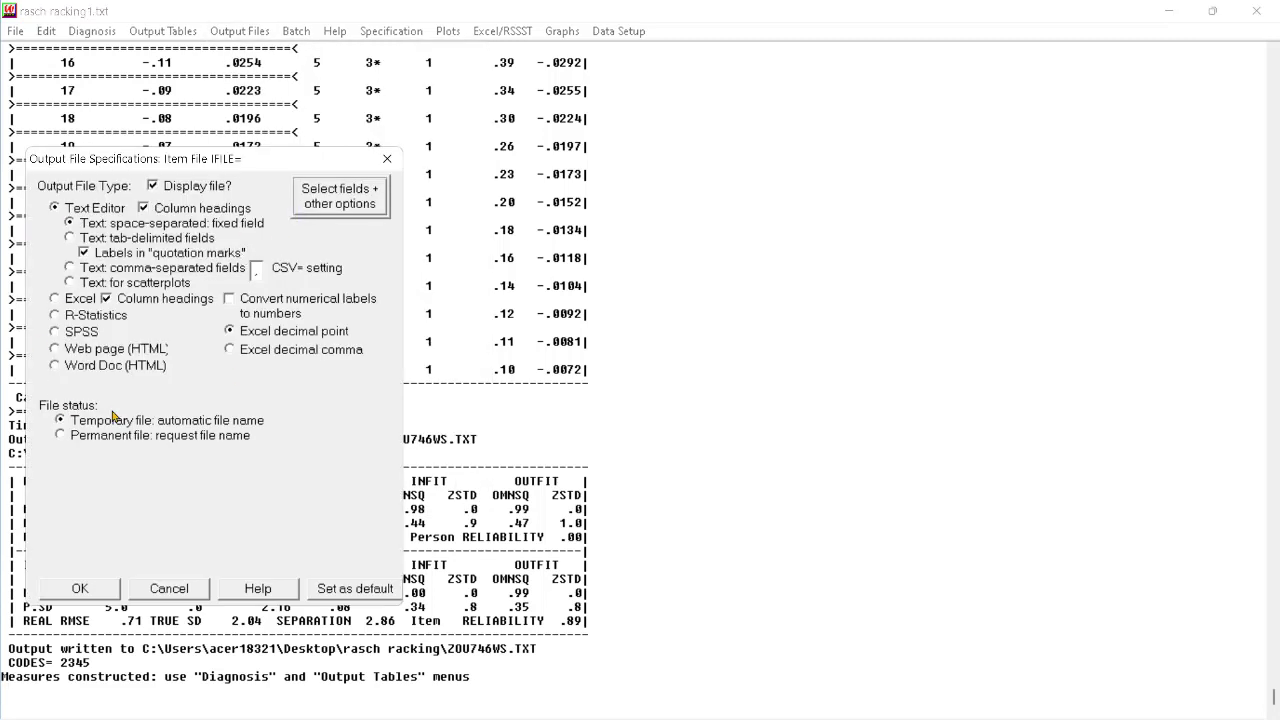
click(84, 590)
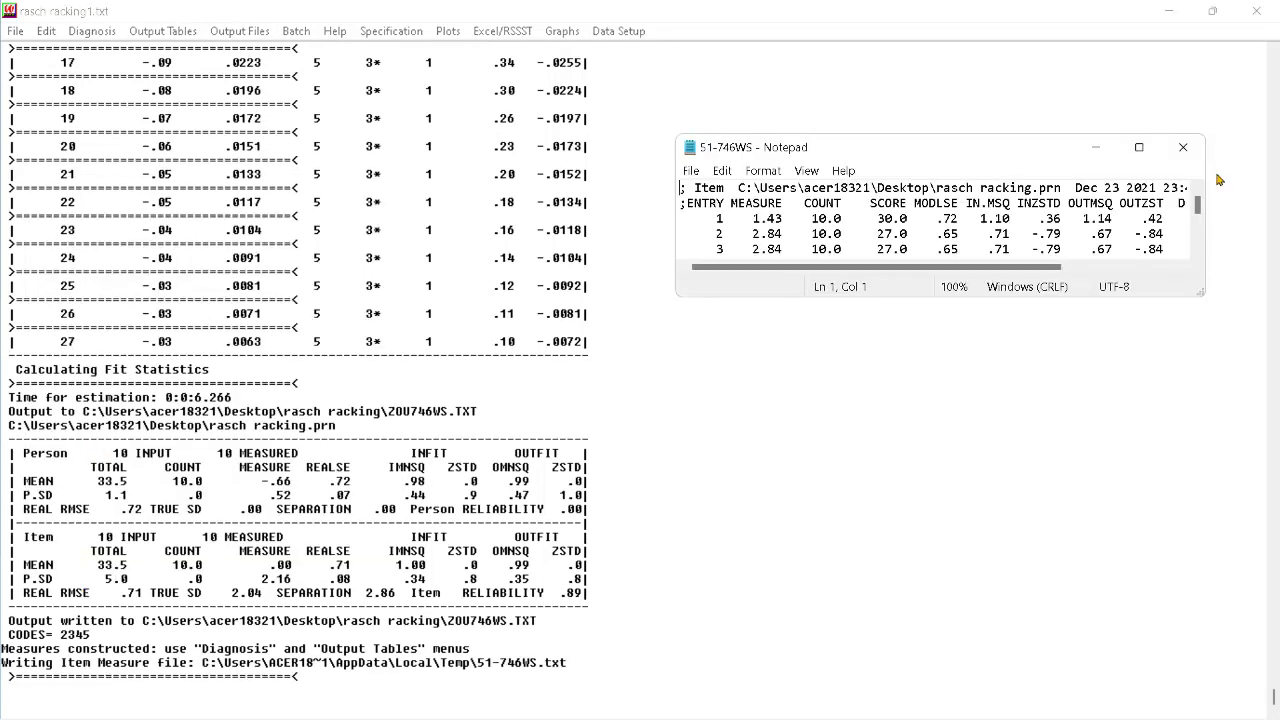
click(1139, 147)
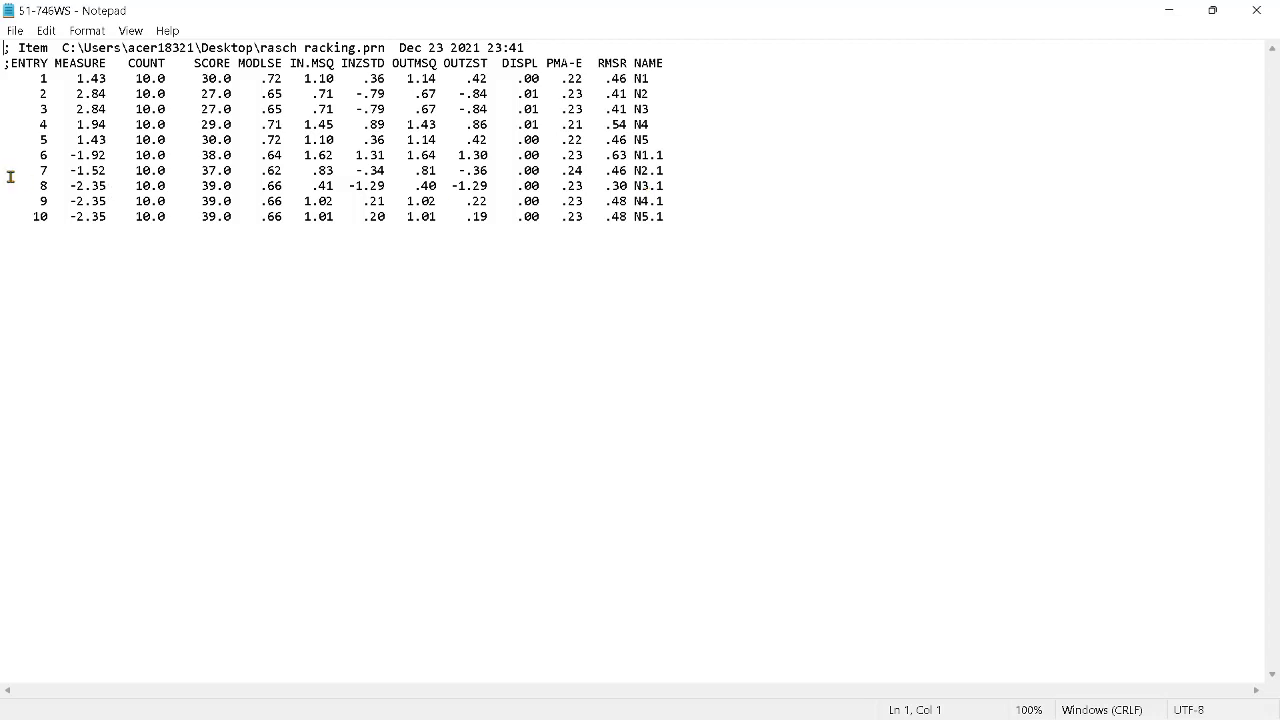
Step: Delete entries 6 to 10 from the item file to leave the pre-test items, and close it without saving
drag(32, 156, 730, 240)
key(BackSpace)
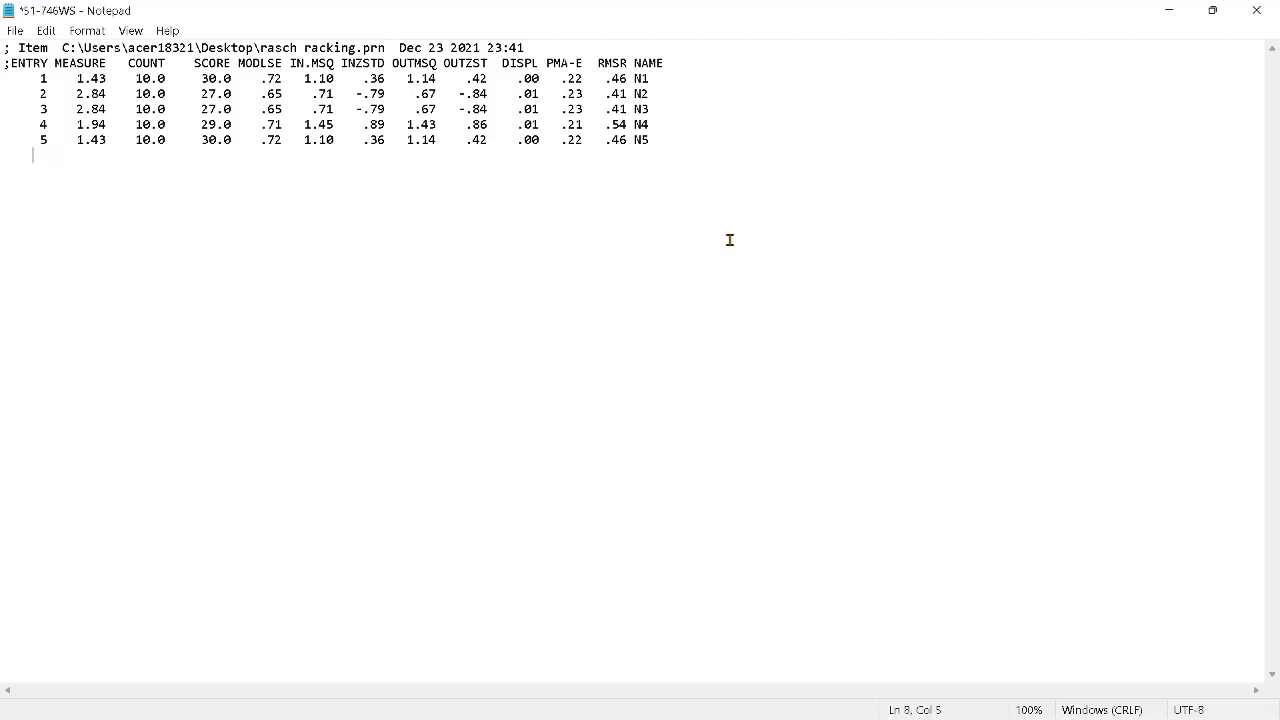
click(14, 33)
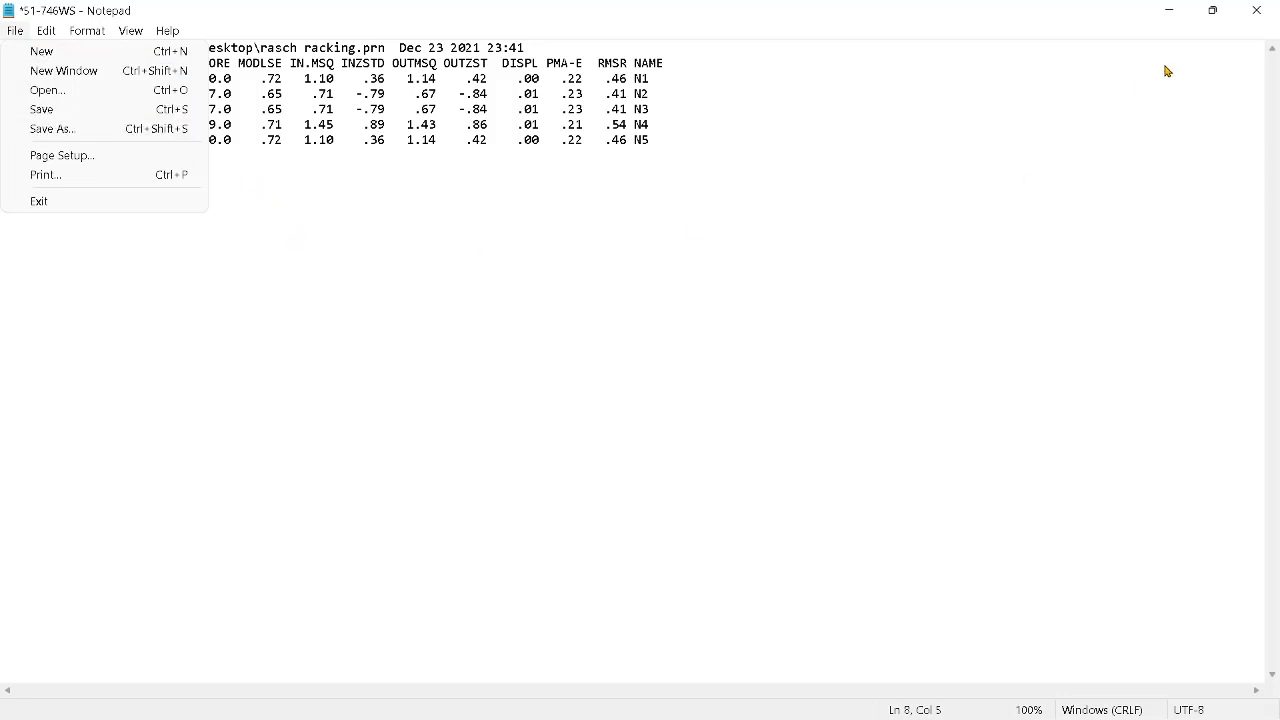
click(1254, 12)
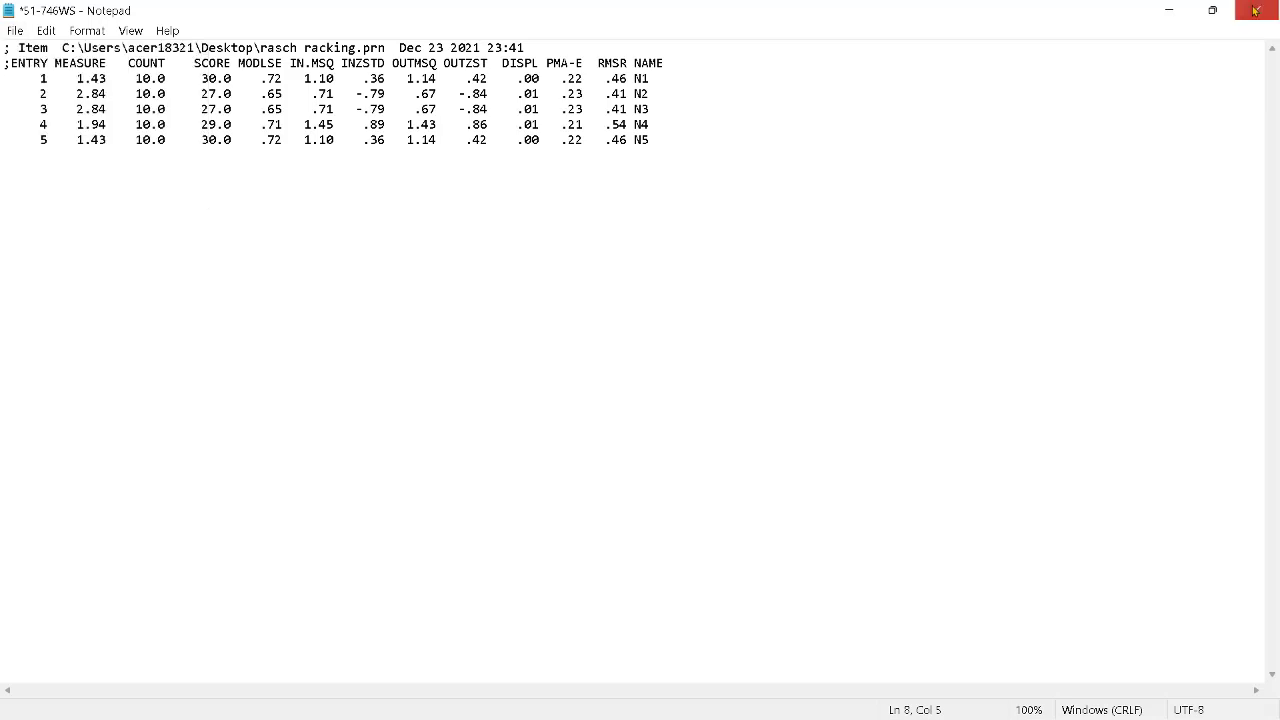
click(1255, 10)
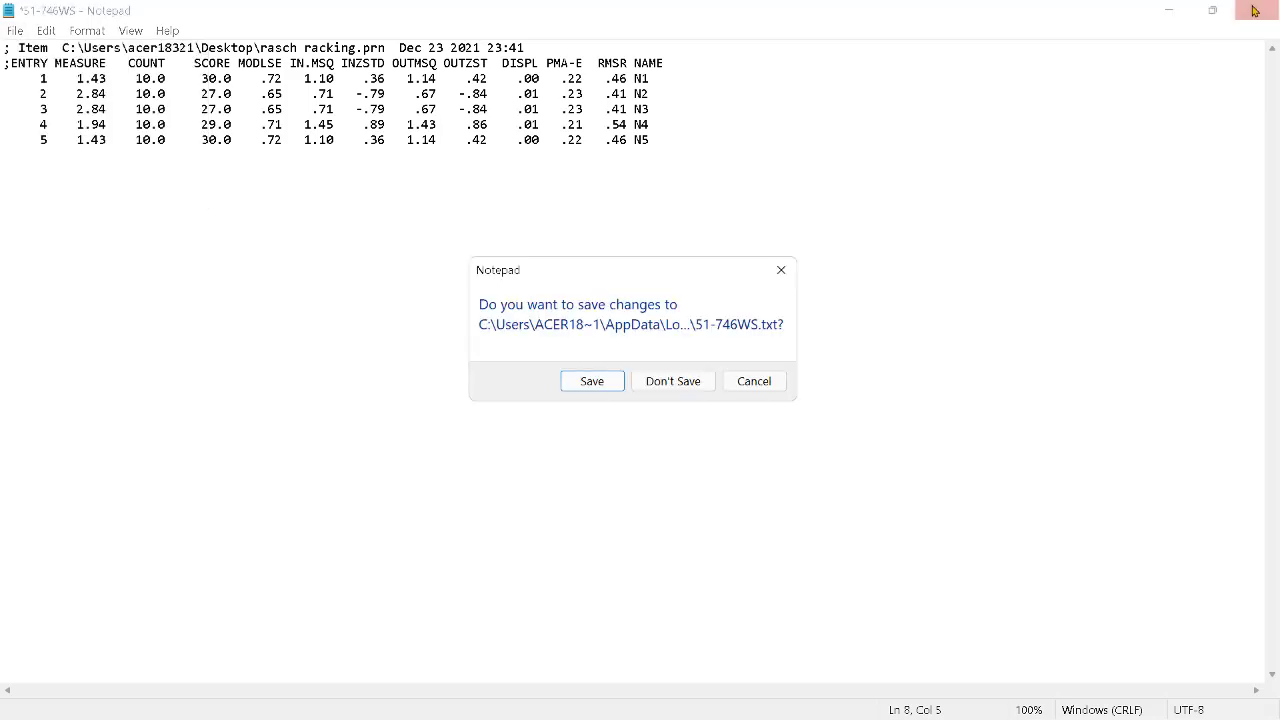
click(688, 380)
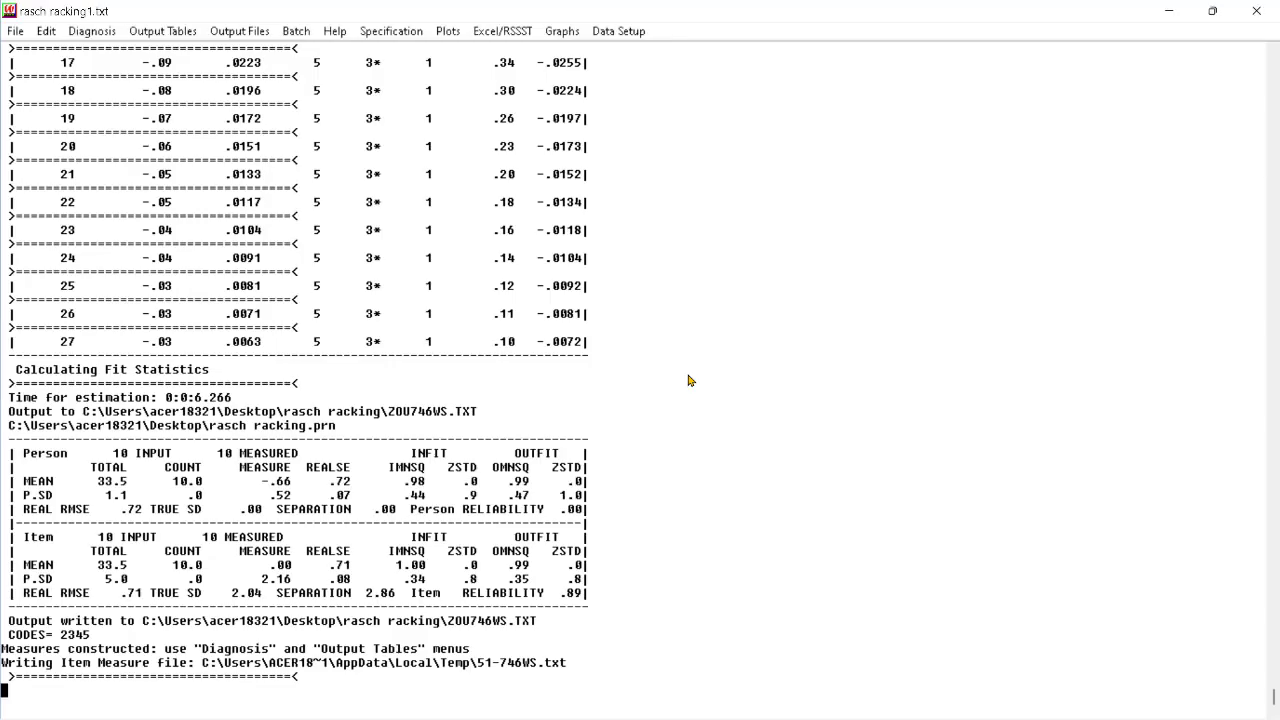
Step: Generate the item file (IFILE=) again with the same default text settings and enlarge the new output
click(257, 33)
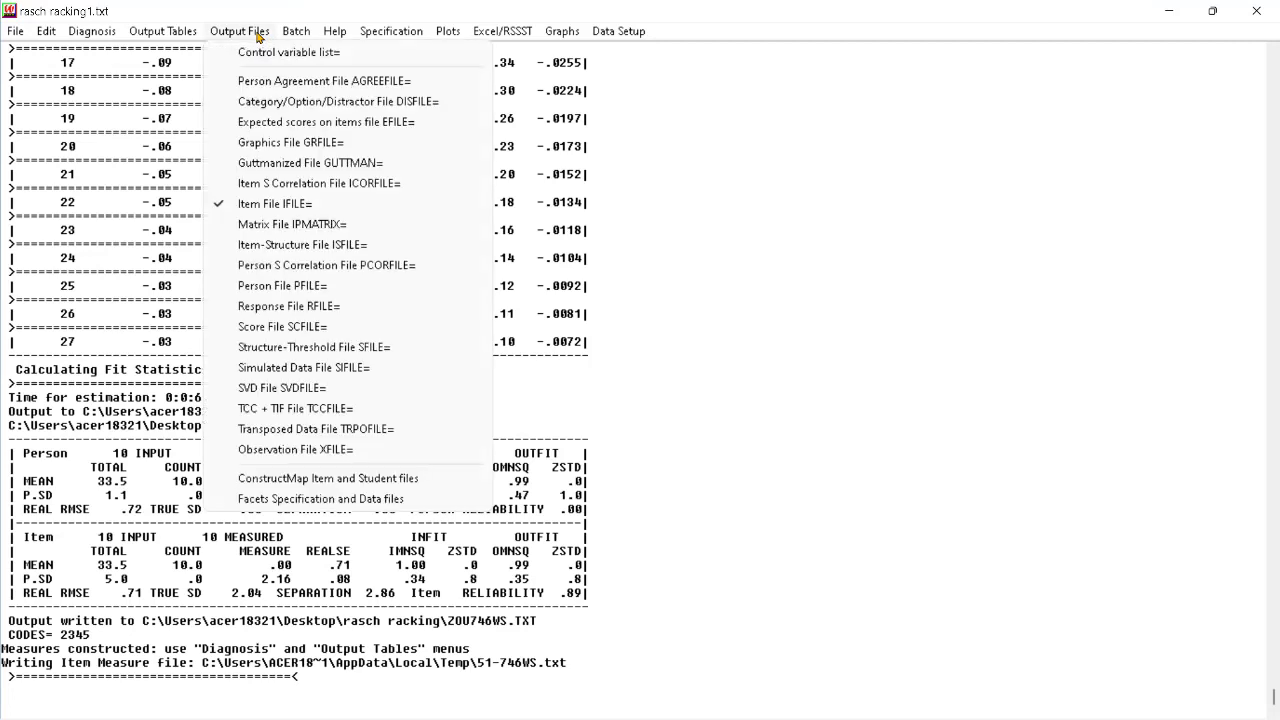
click(265, 206)
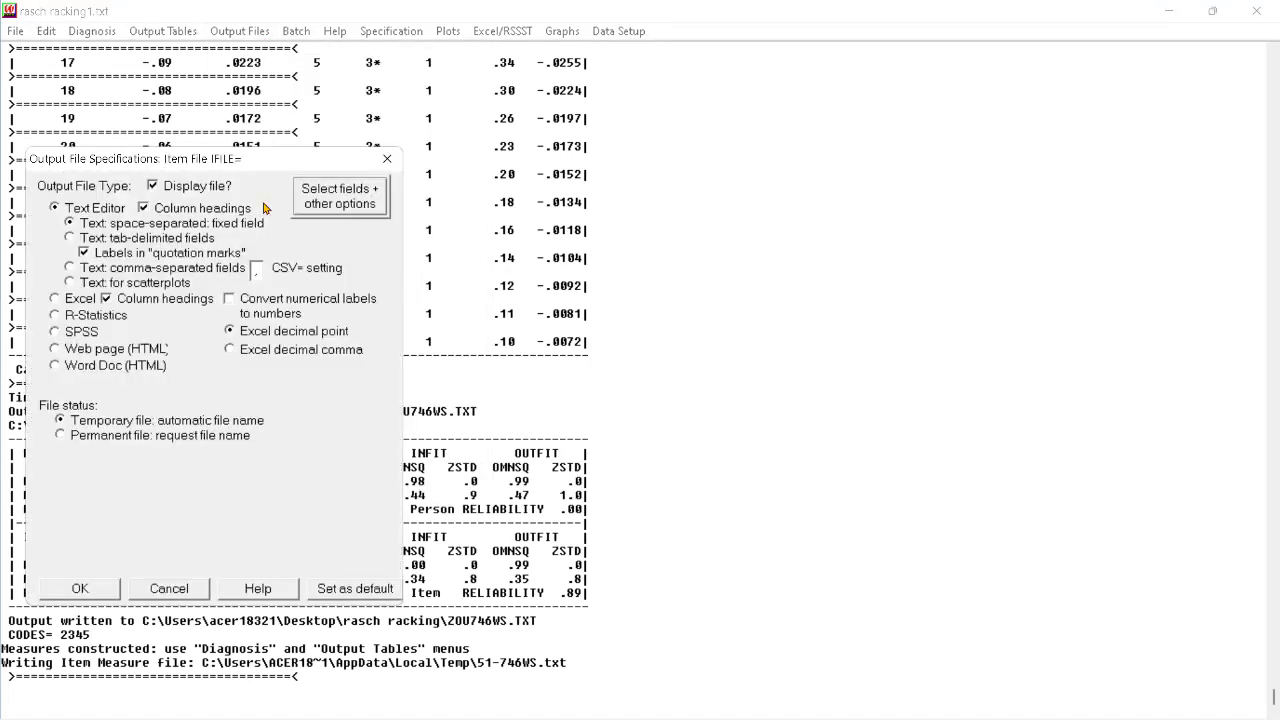
click(86, 597)
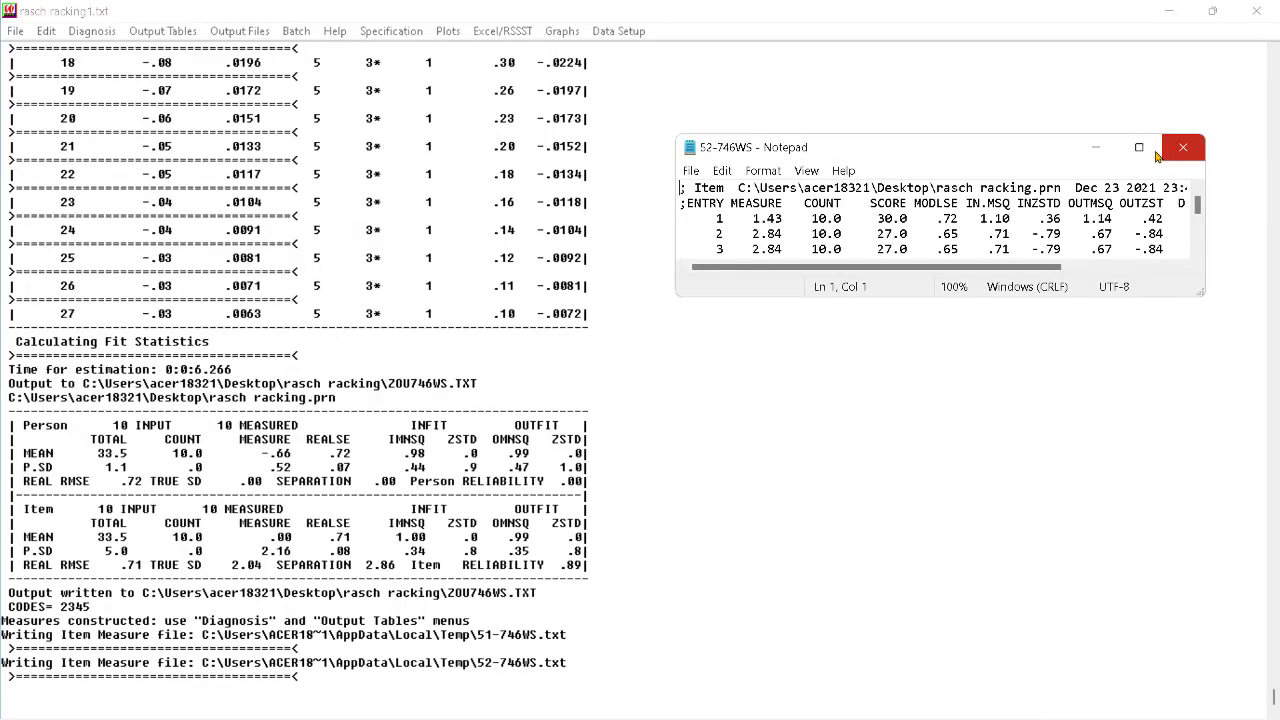
click(1137, 149)
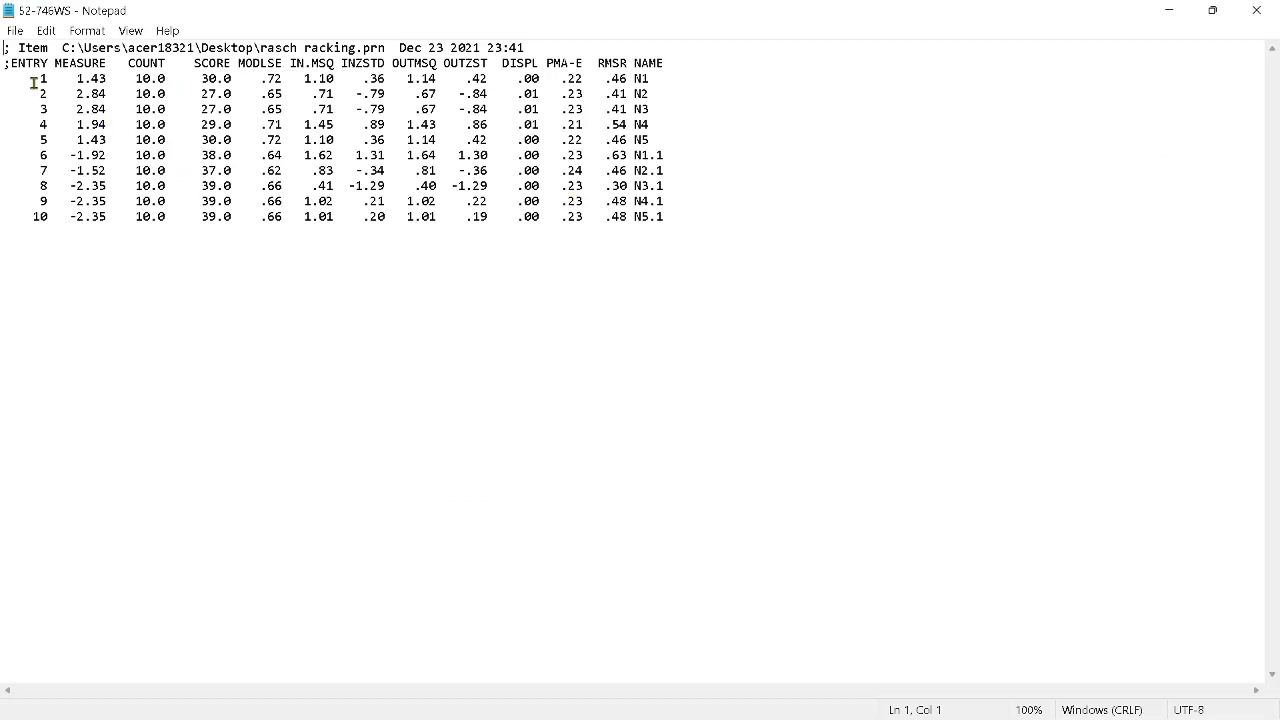
Step: Delete entries 1 to 5 and the leftover blank line from the new item file
drag(33, 83, 651, 142)
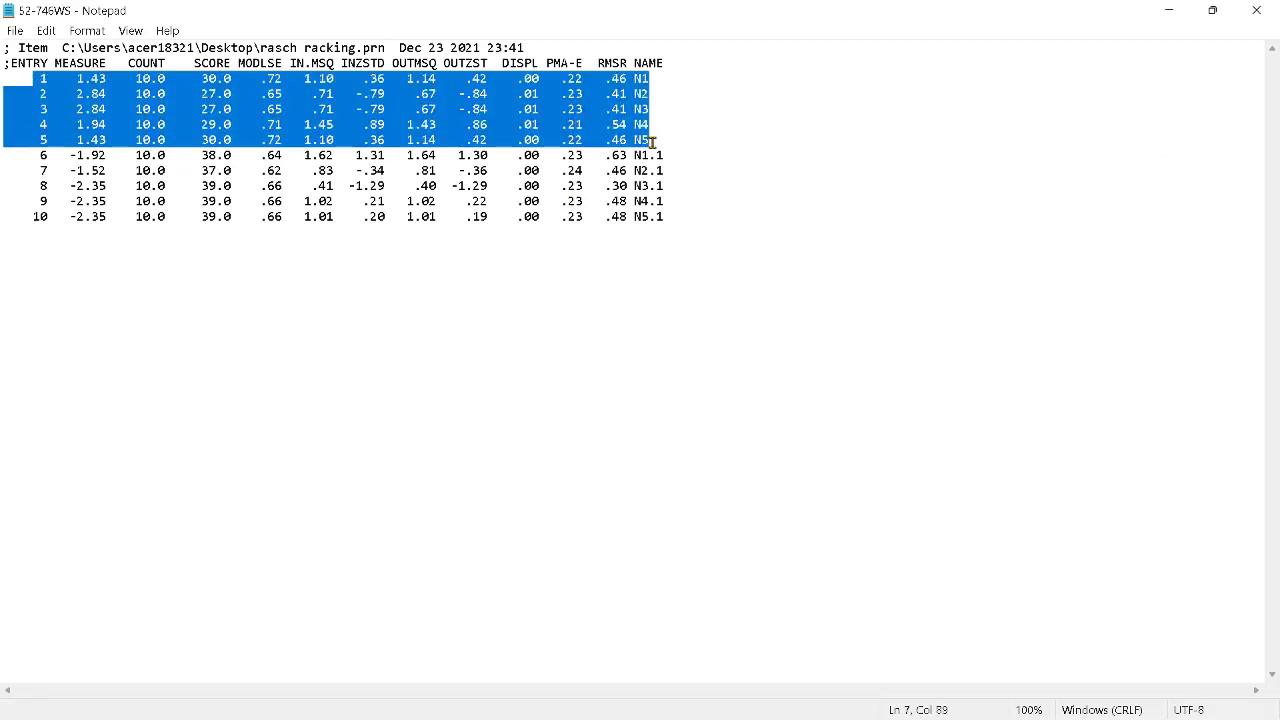
key(Delete)
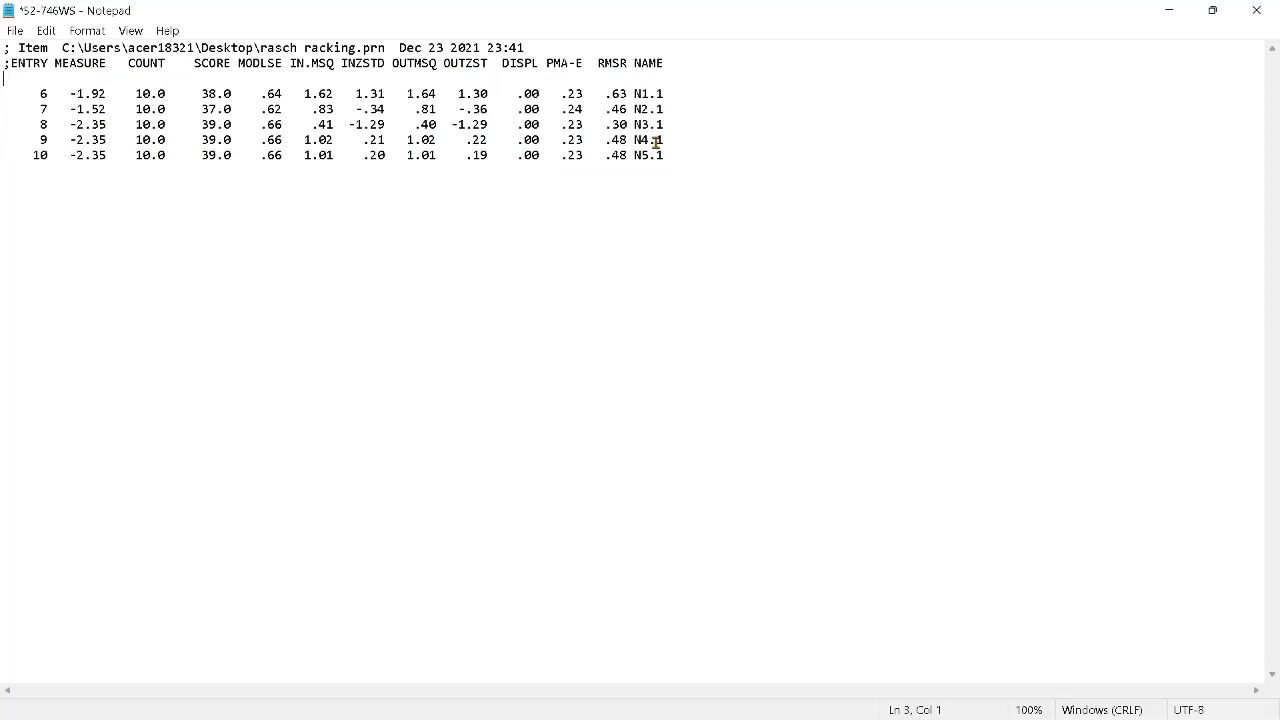
key(BackSpace)
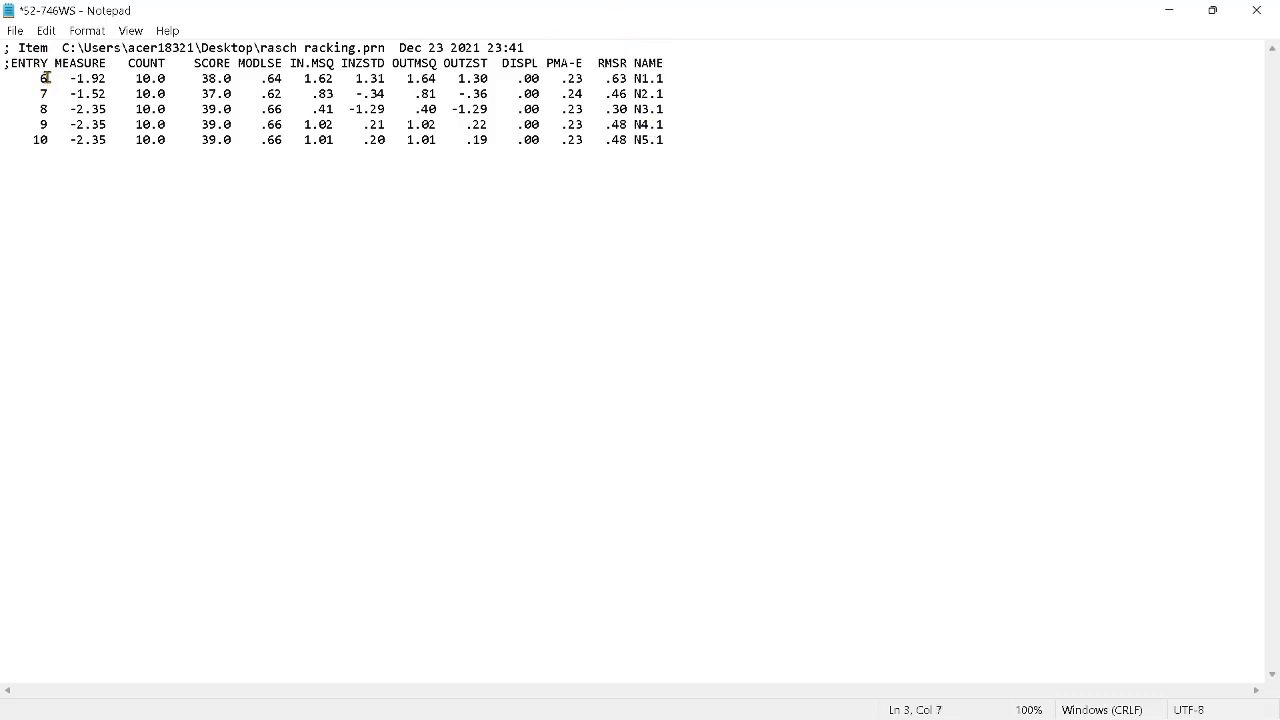
Step: Renumber the remaining item entries as 1 to 5 and shorten their names to N1 through N5
key(BackSpace)
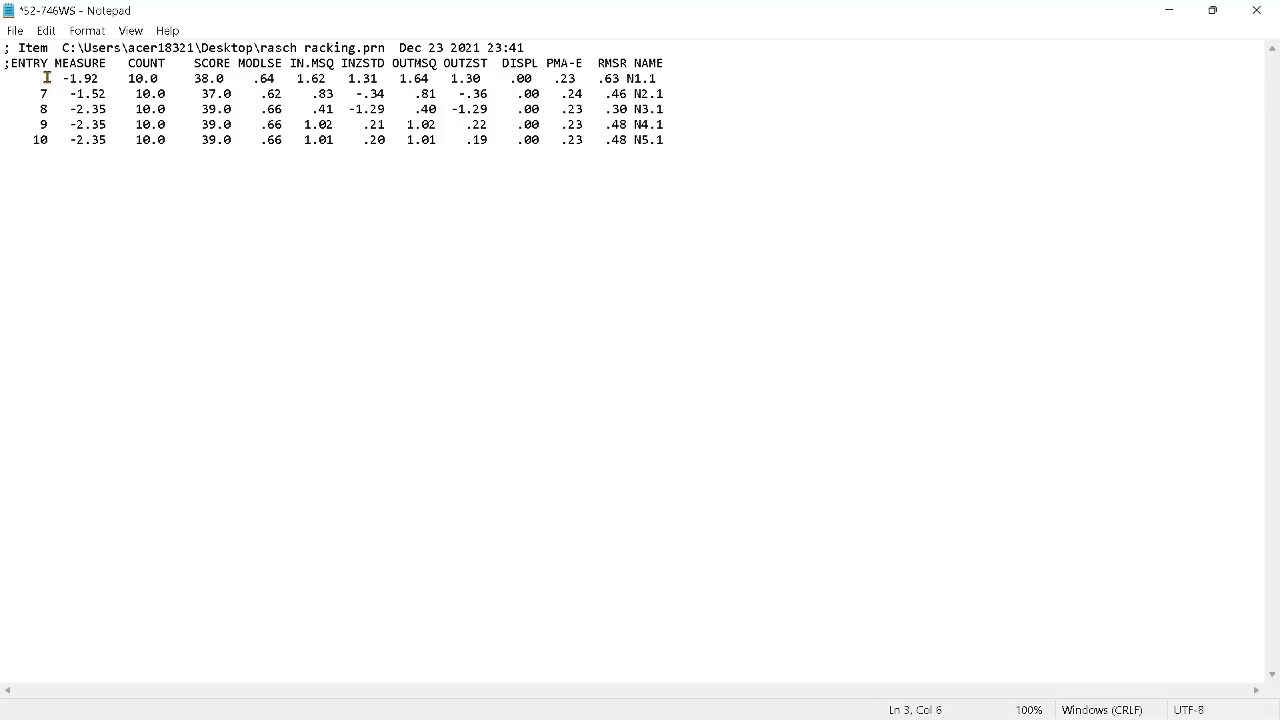
text(1)
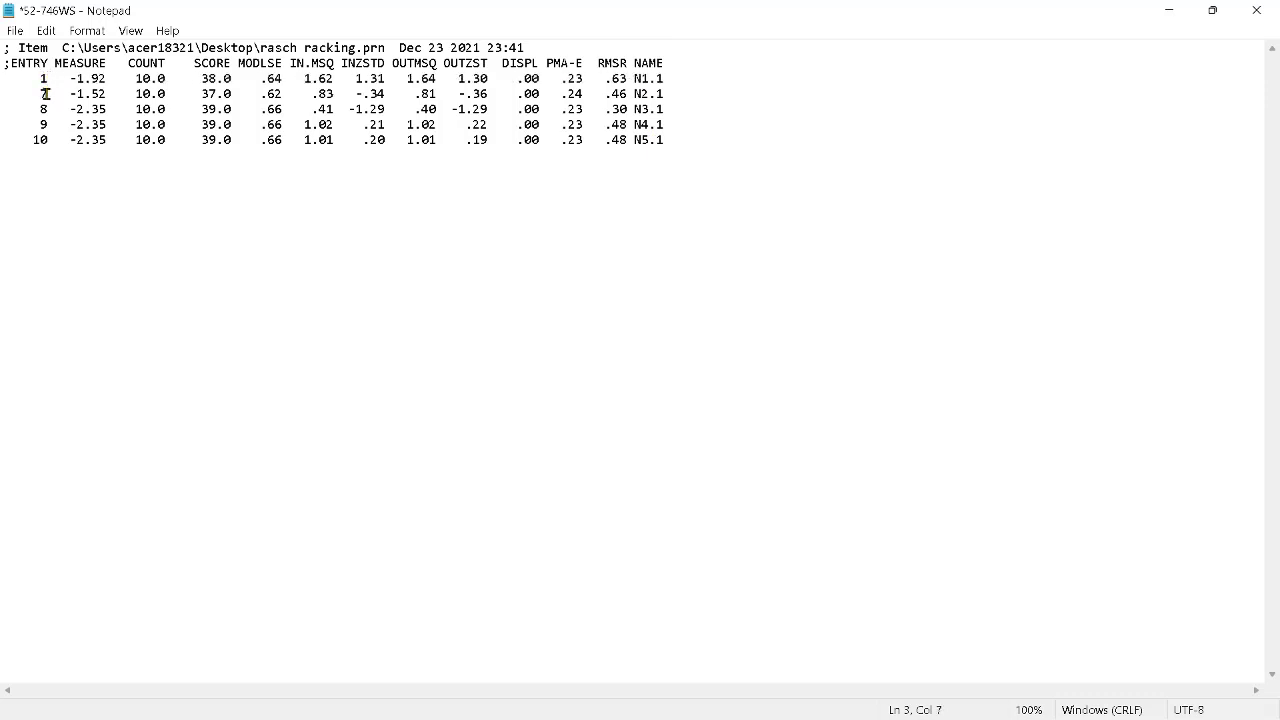
key(BackSpace)
text(2)
key(BackSpace)
text(3)
key(BackSpace)
text(4)
key(BackSpace)
key(BackSpace)
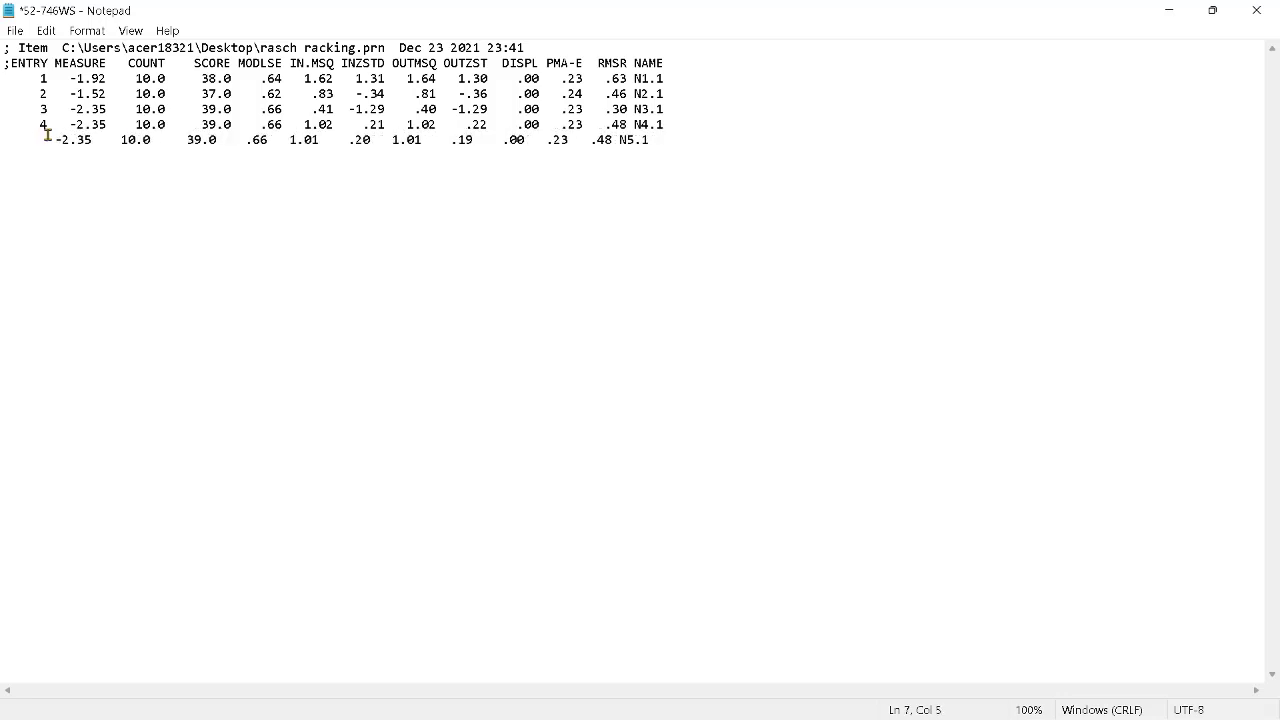
text(5)
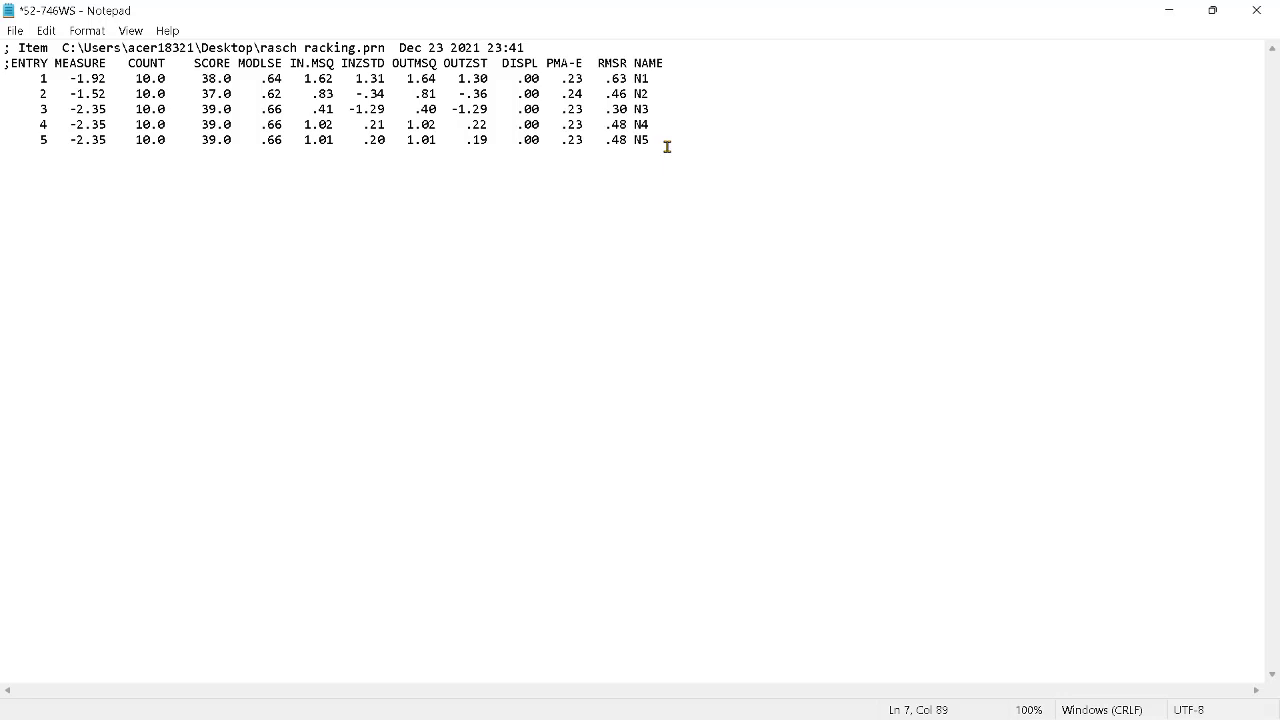
Step: Close the edited post-test item file without saving the changes
click(17, 33)
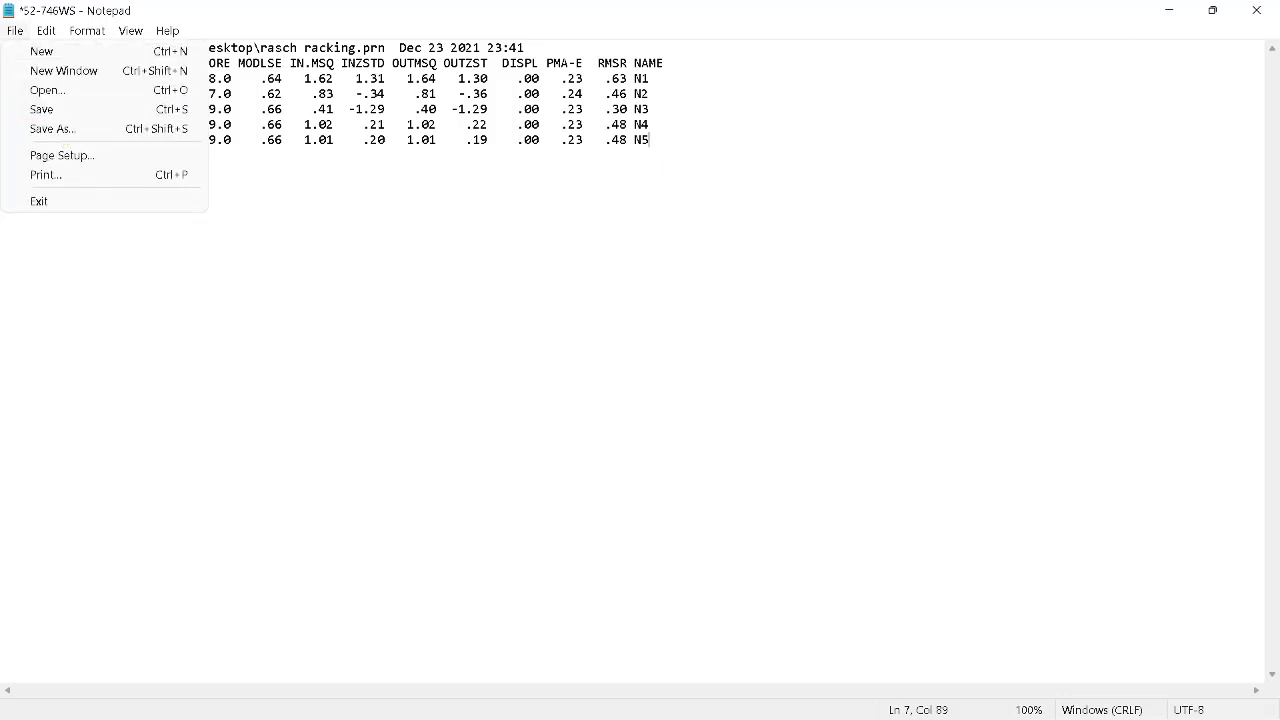
click(1262, 20)
click(1262, 20)
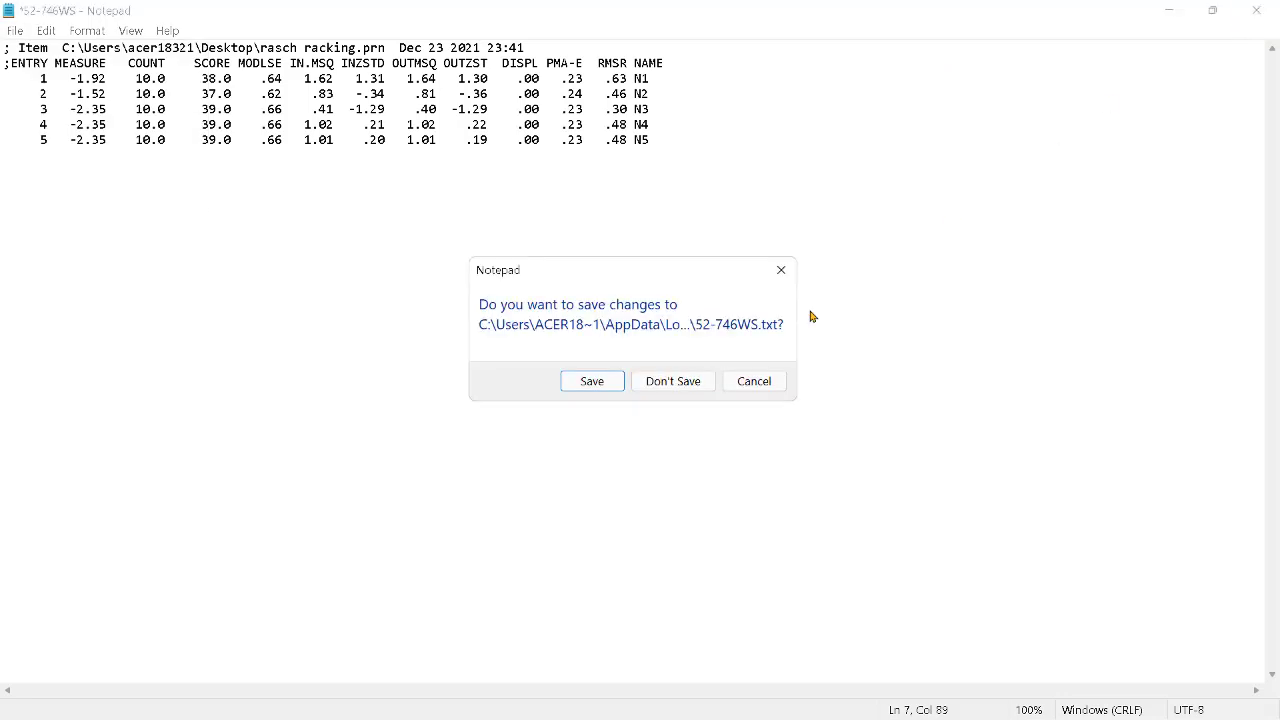
click(657, 384)
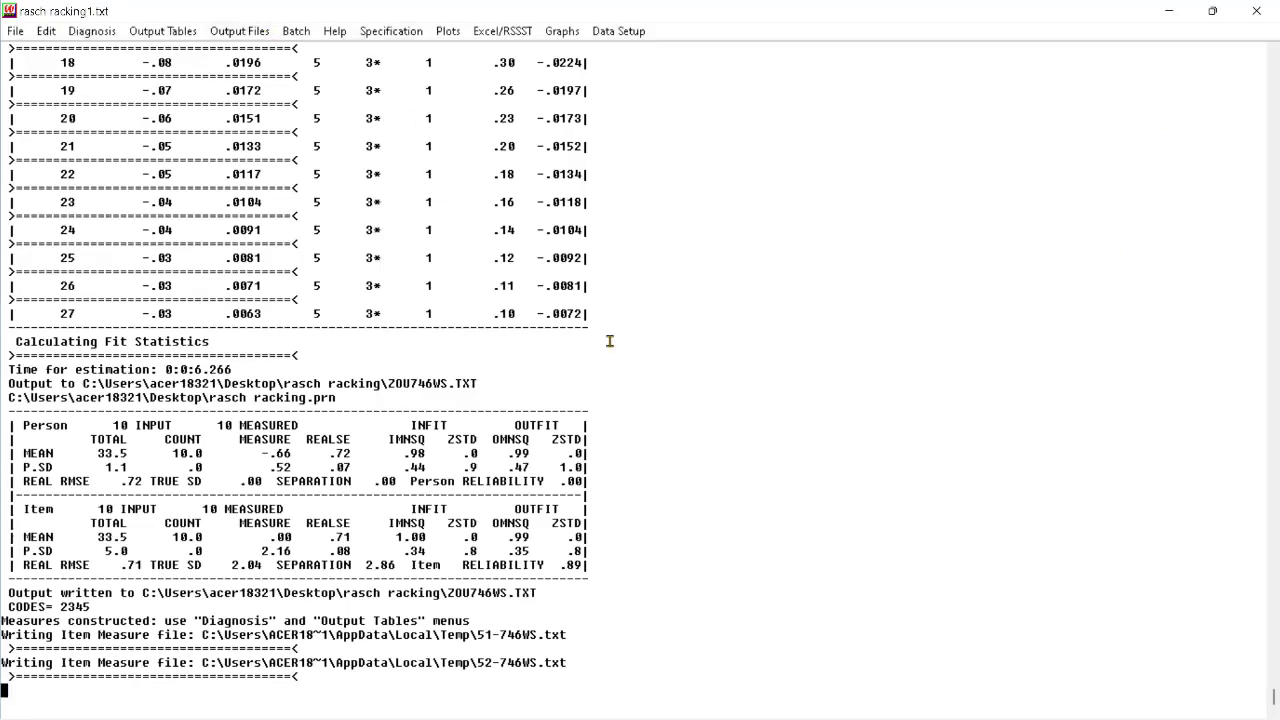
Step: Start a Compare statistics scatterplot for the items and choose Measure as the x-axis statistic
click(447, 33)
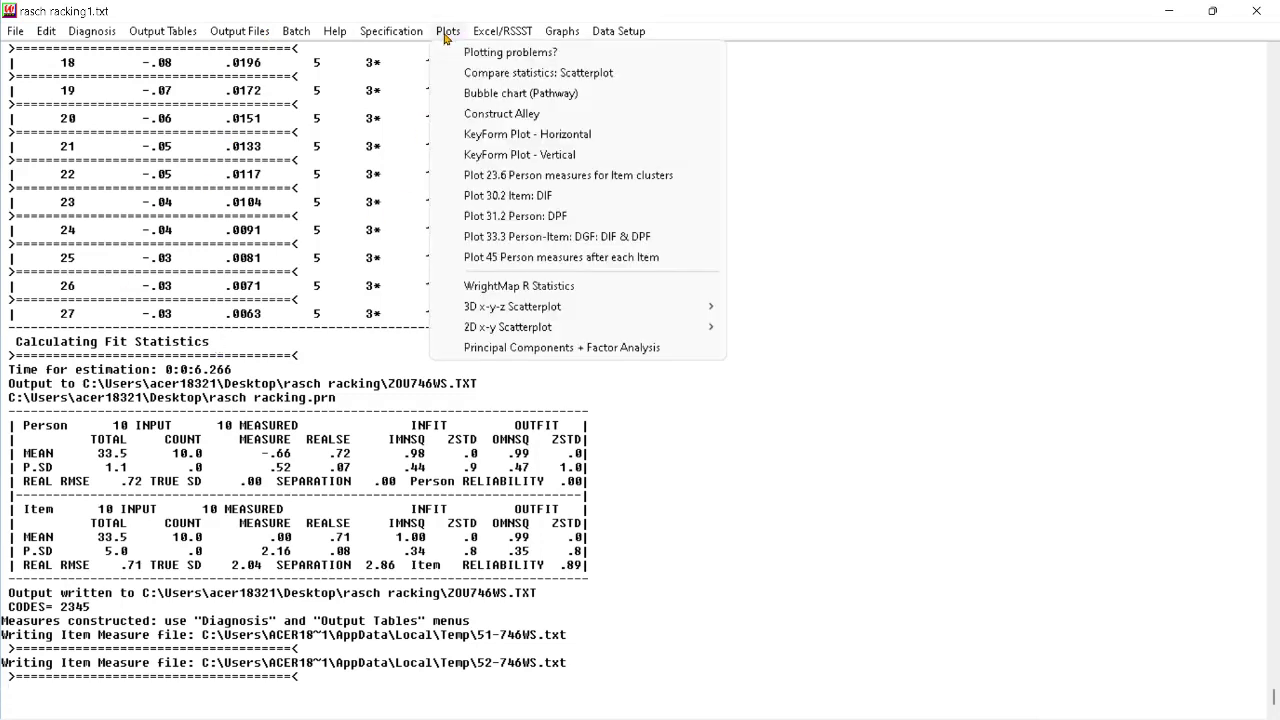
click(520, 77)
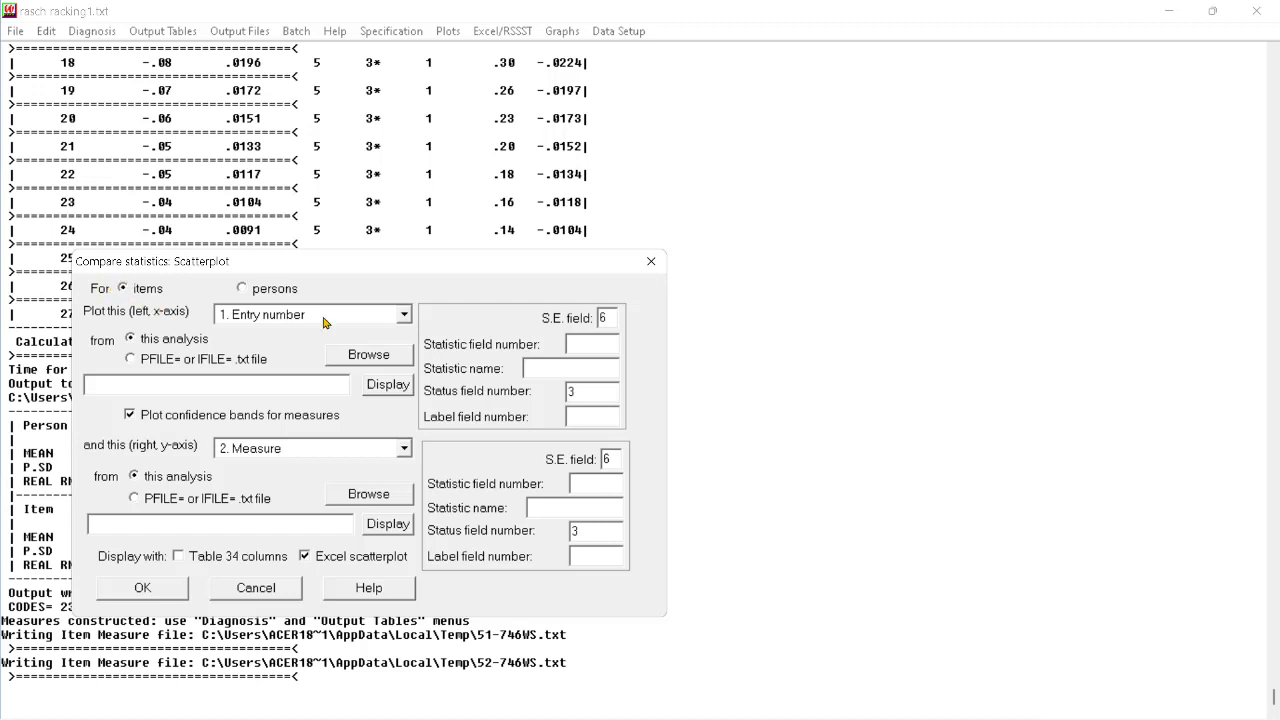
click(404, 315)
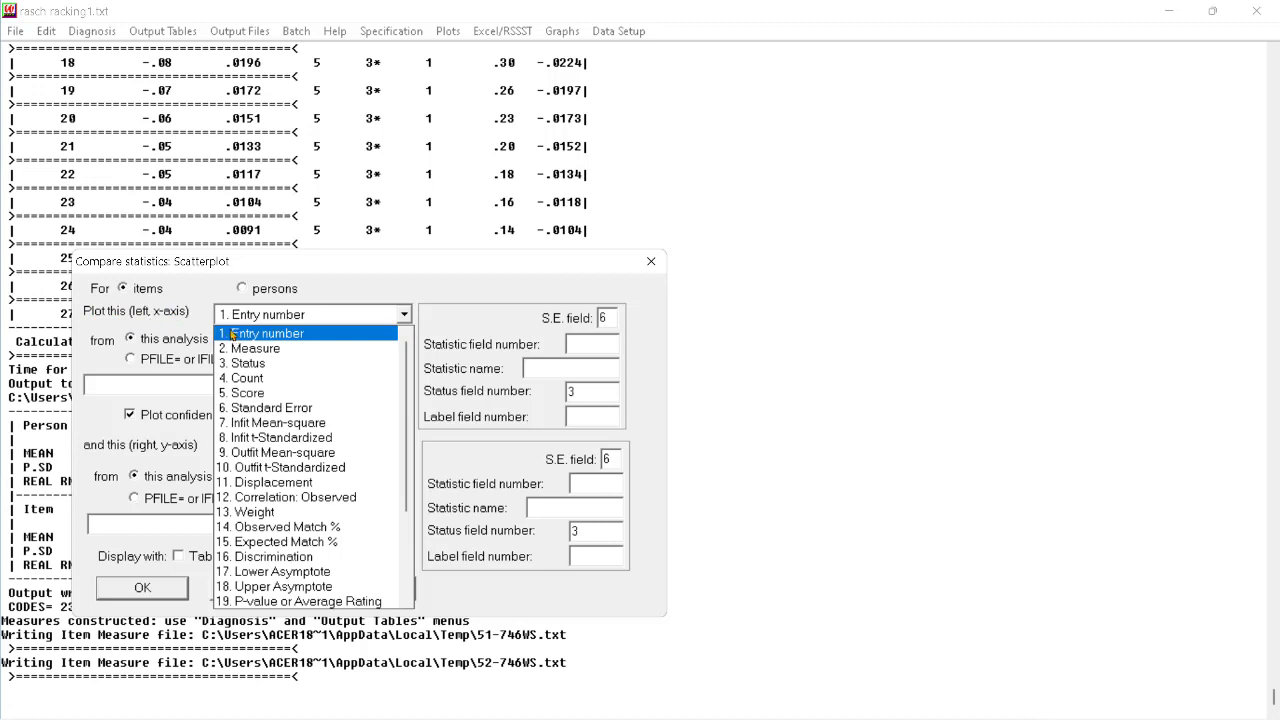
click(267, 349)
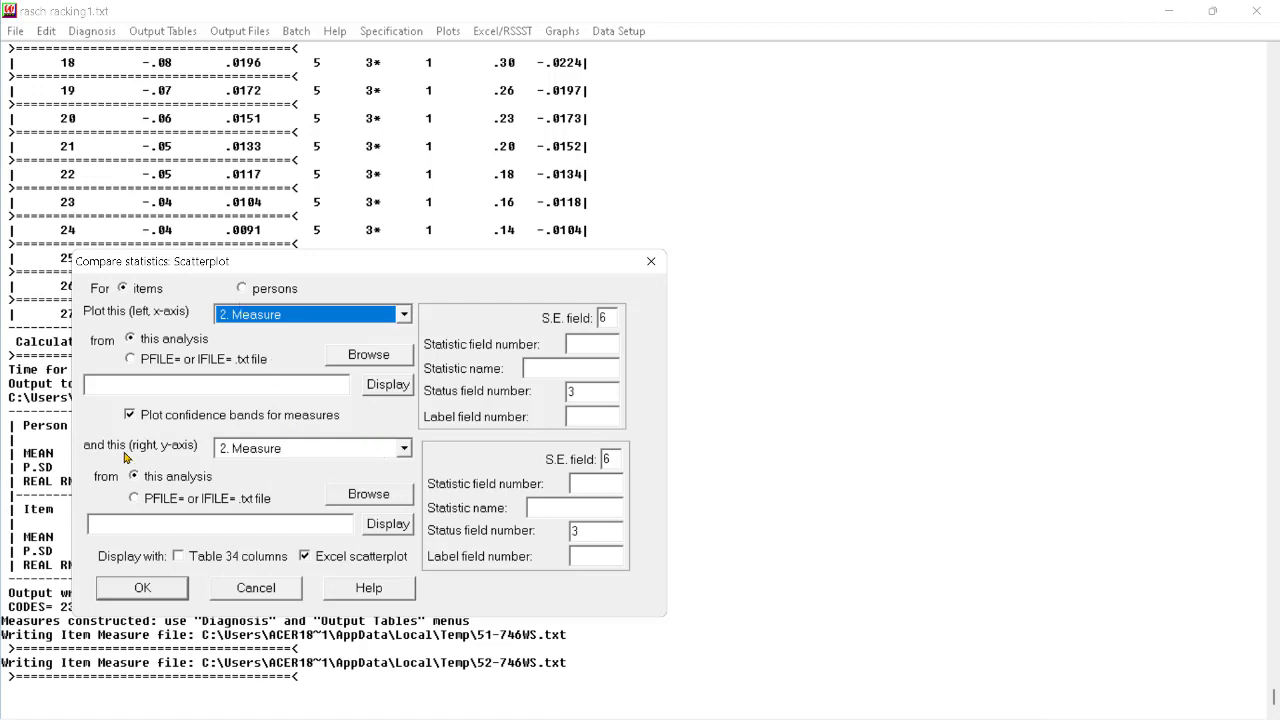
Step: Take the x-axis measures from the "item pre test" text file in the rasch racking folder
click(139, 360)
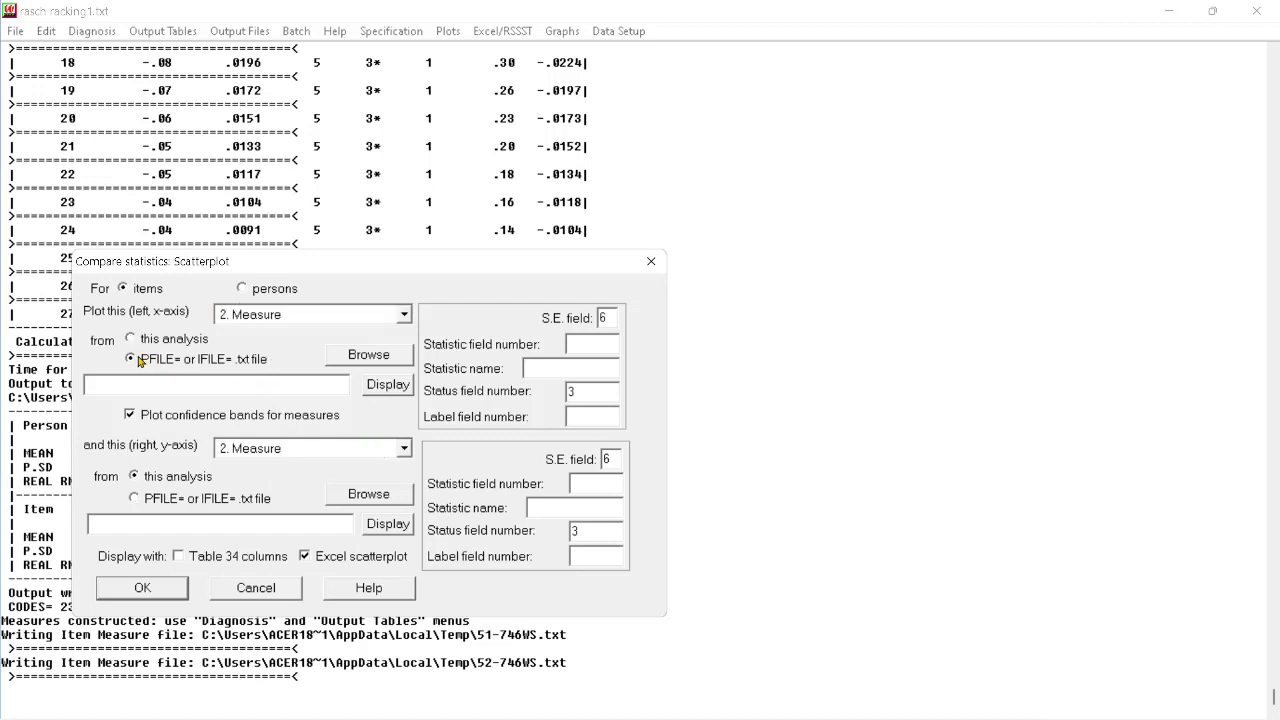
click(370, 356)
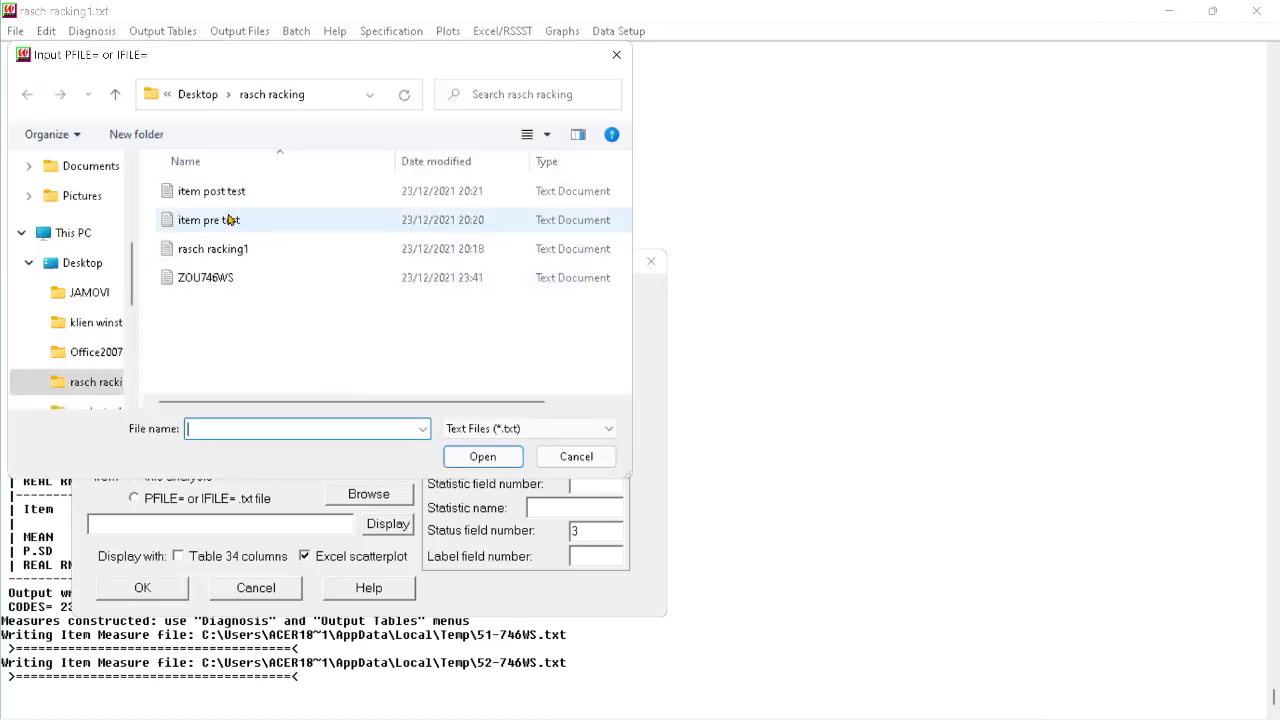
click(226, 220)
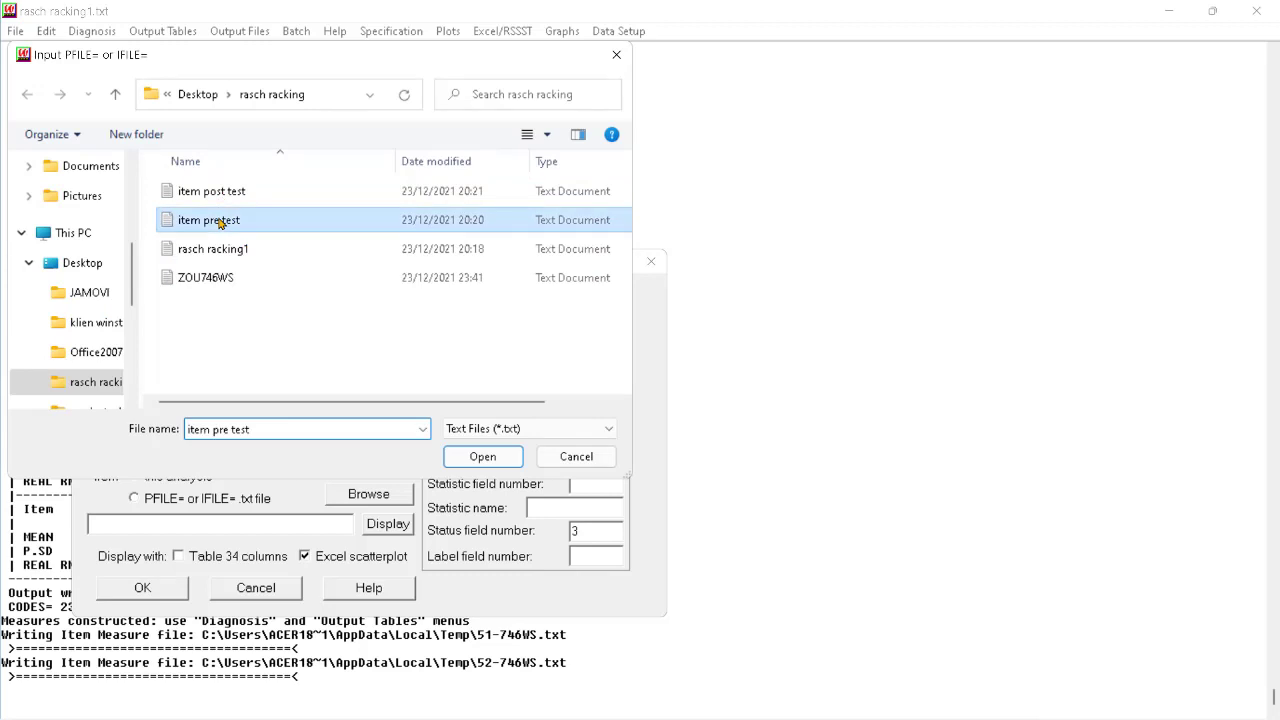
click(484, 457)
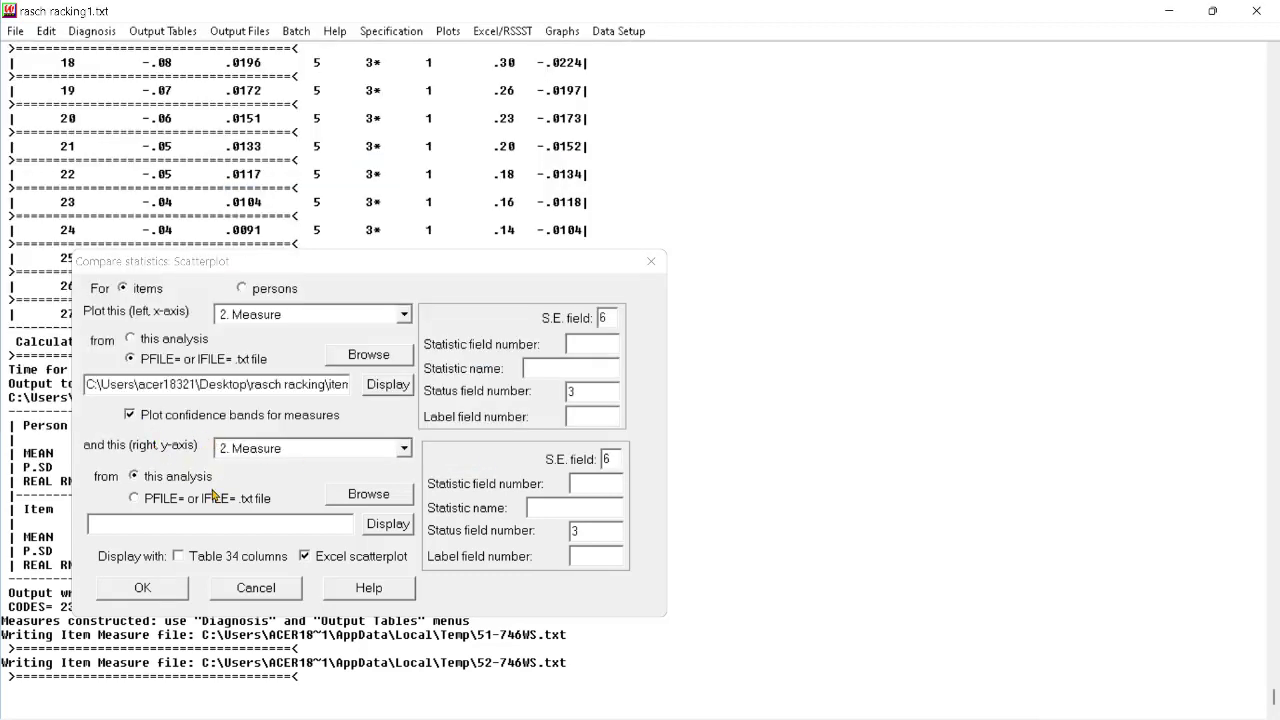
Step: Take the y-axis measures from the "item post test" text file in the rasch racking folder
click(133, 499)
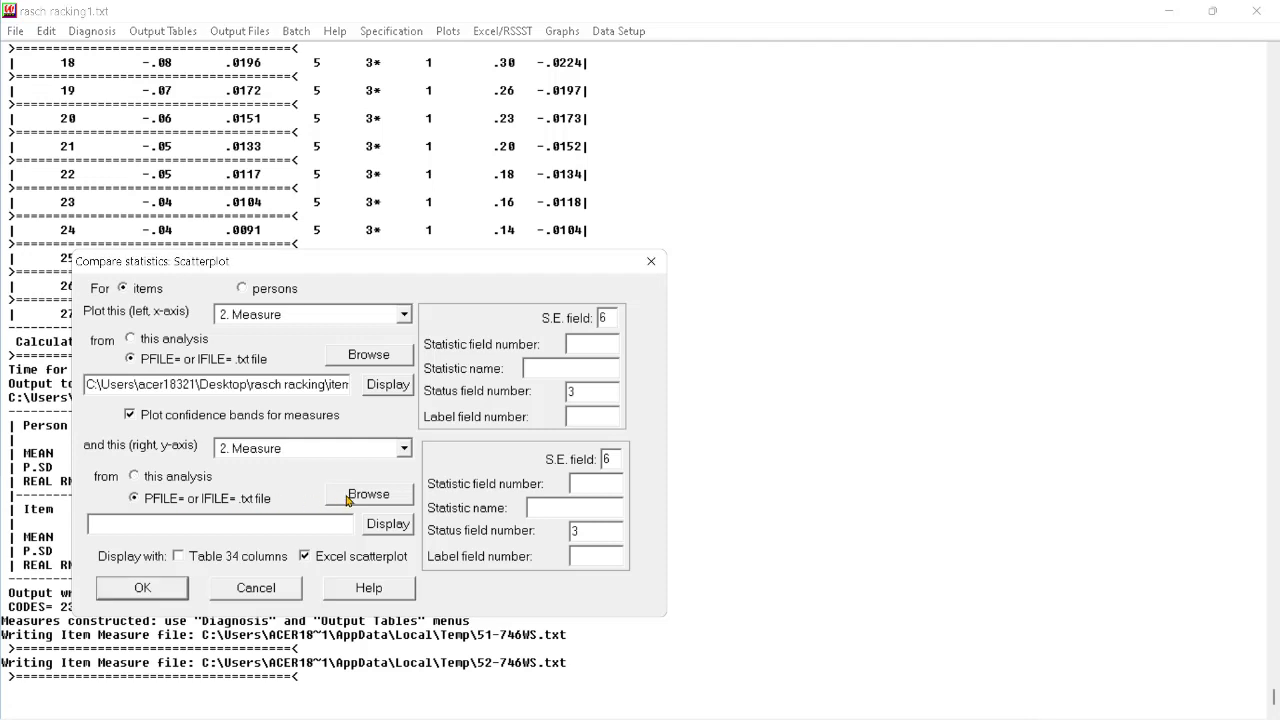
click(347, 497)
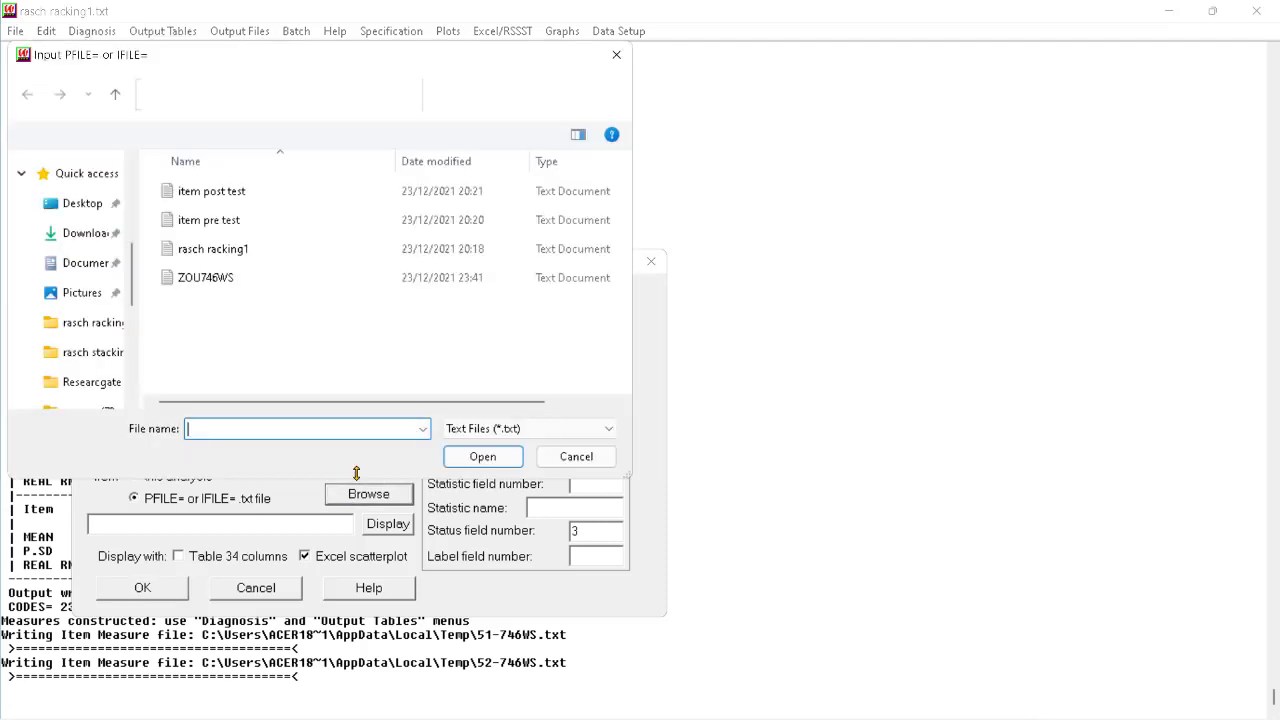
click(215, 195)
click(483, 457)
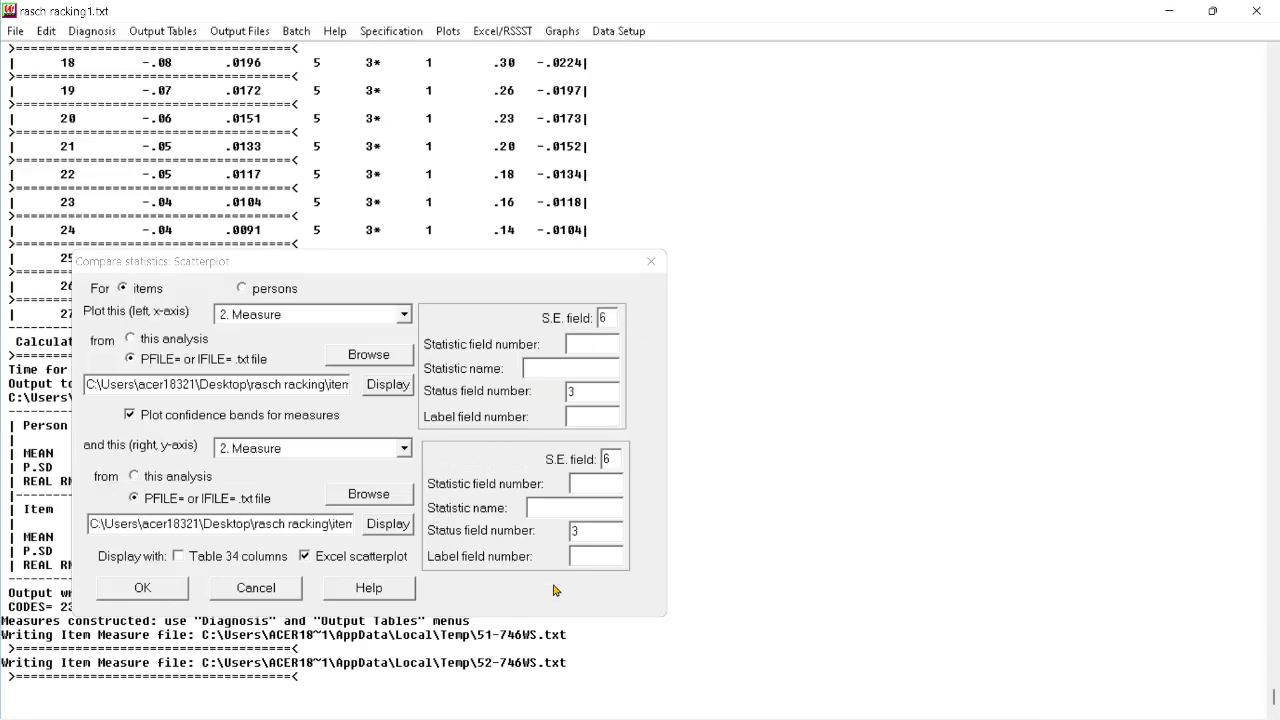
Step: Clear both status field numbers, check the column order in the pre-test item file, and set both S.E. fields to 5
click(608, 318)
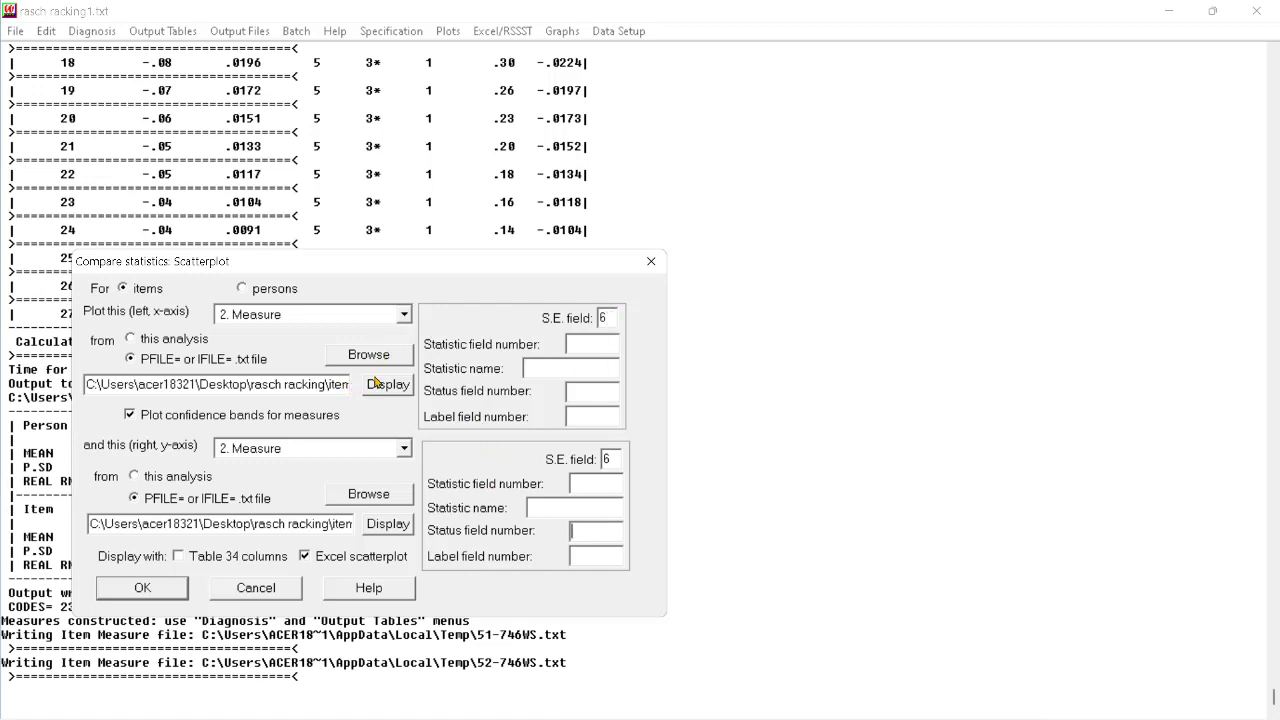
click(378, 386)
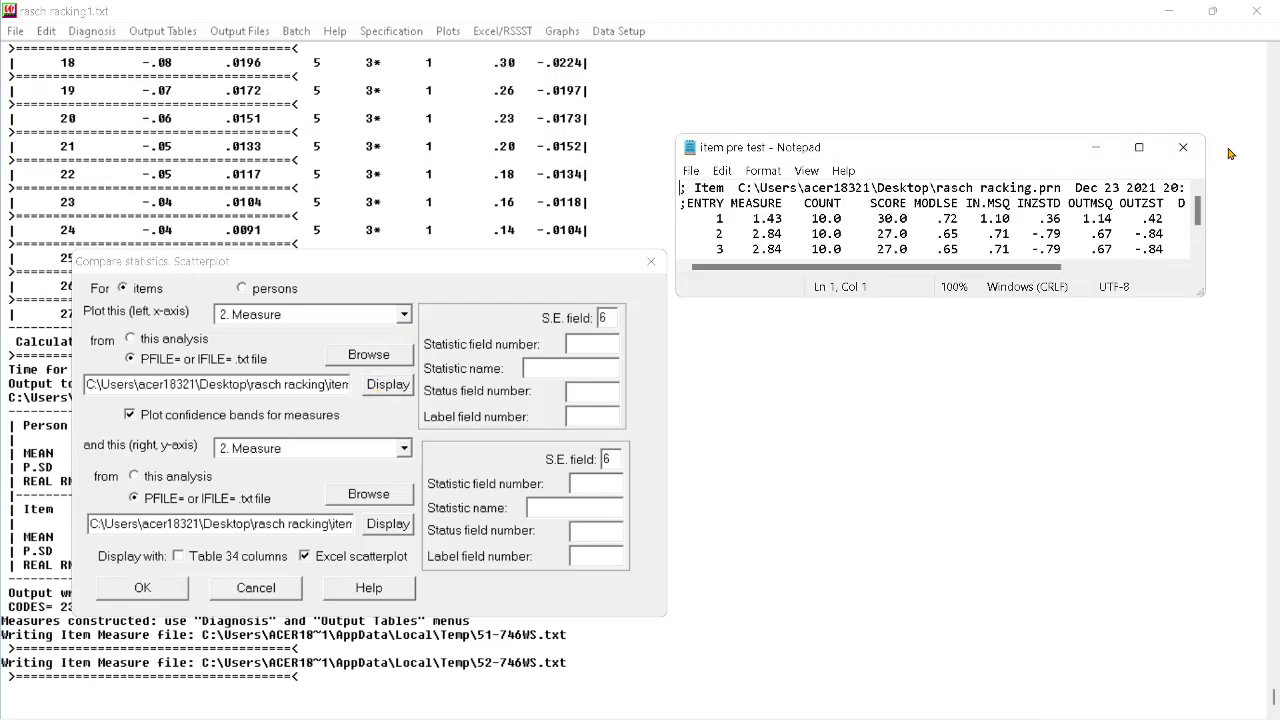
click(1139, 148)
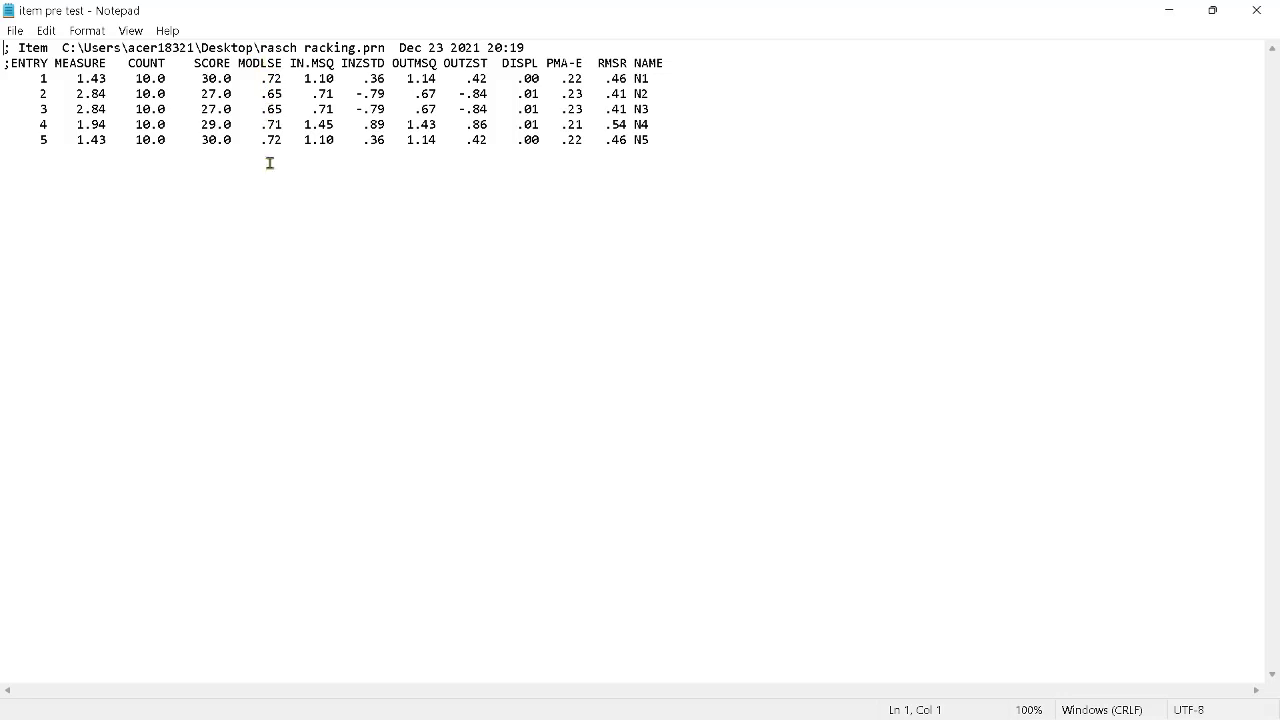
click(1169, 10)
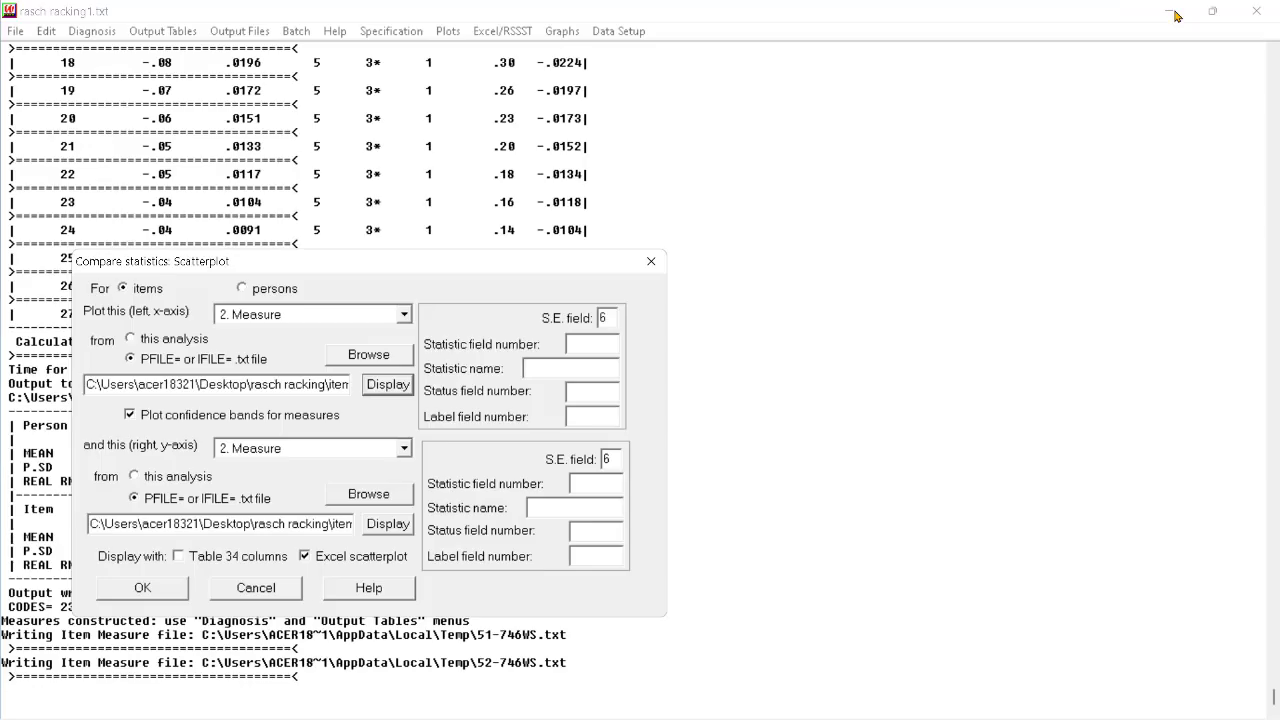
click(613, 317)
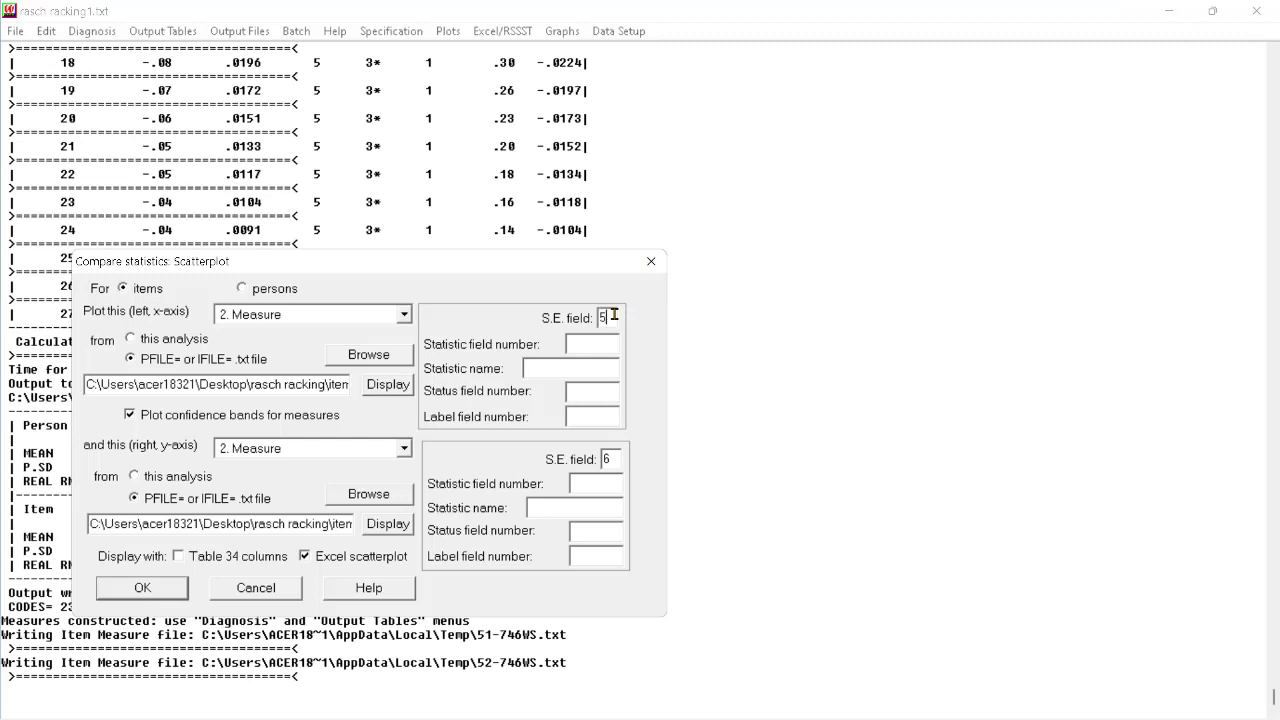
click(609, 458)
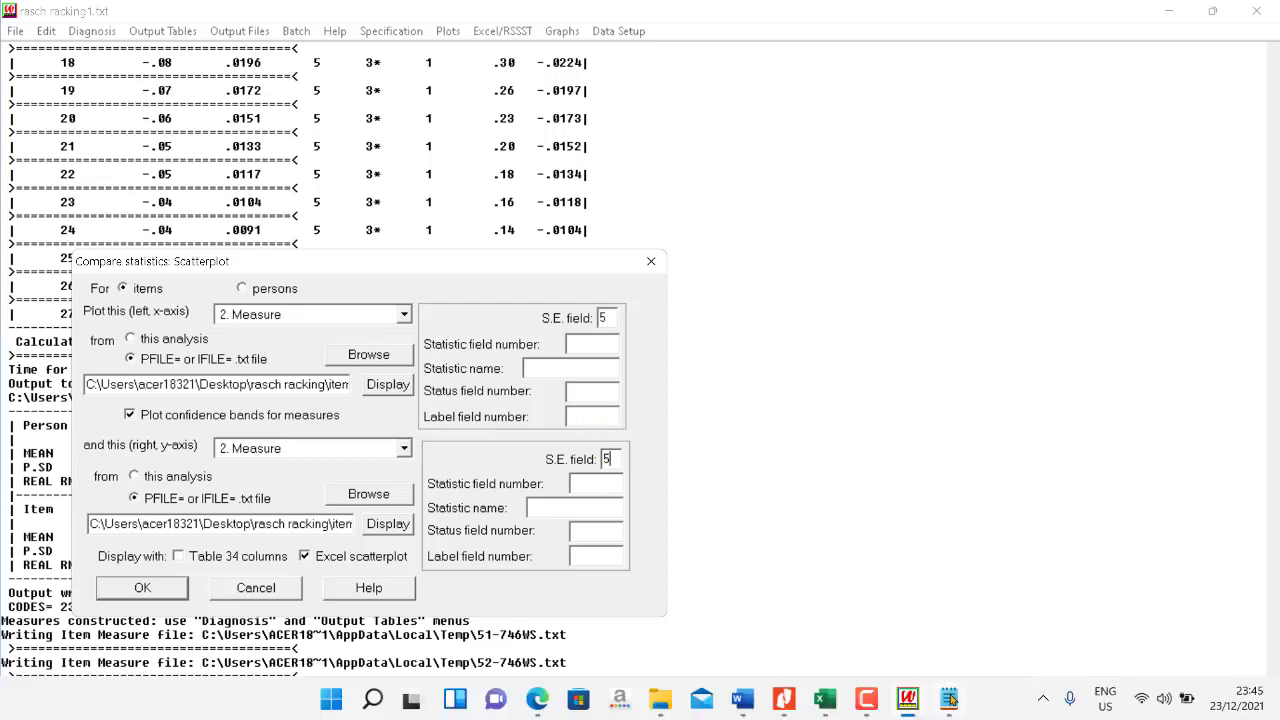
Step: Set both label field numbers to 13 to match the pre-test file's name column, and request Table 34 columns with the Excel scatterplot
click(949, 702)
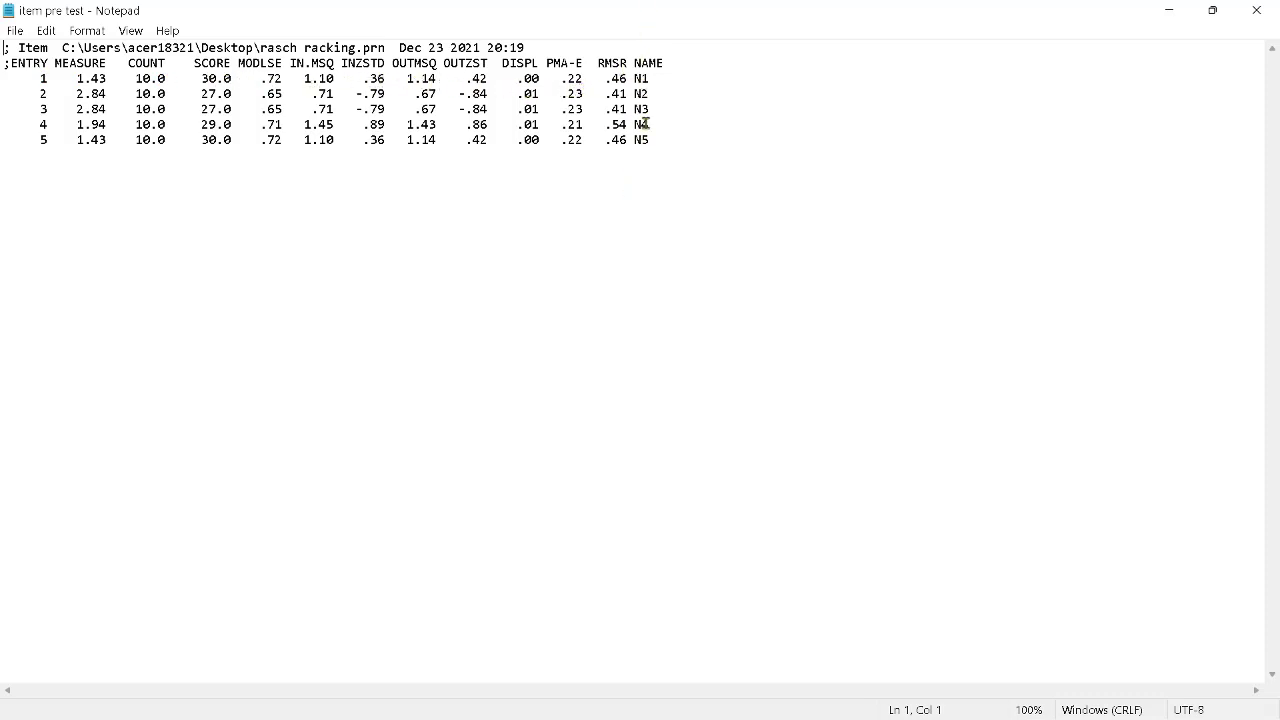
click(1262, 16)
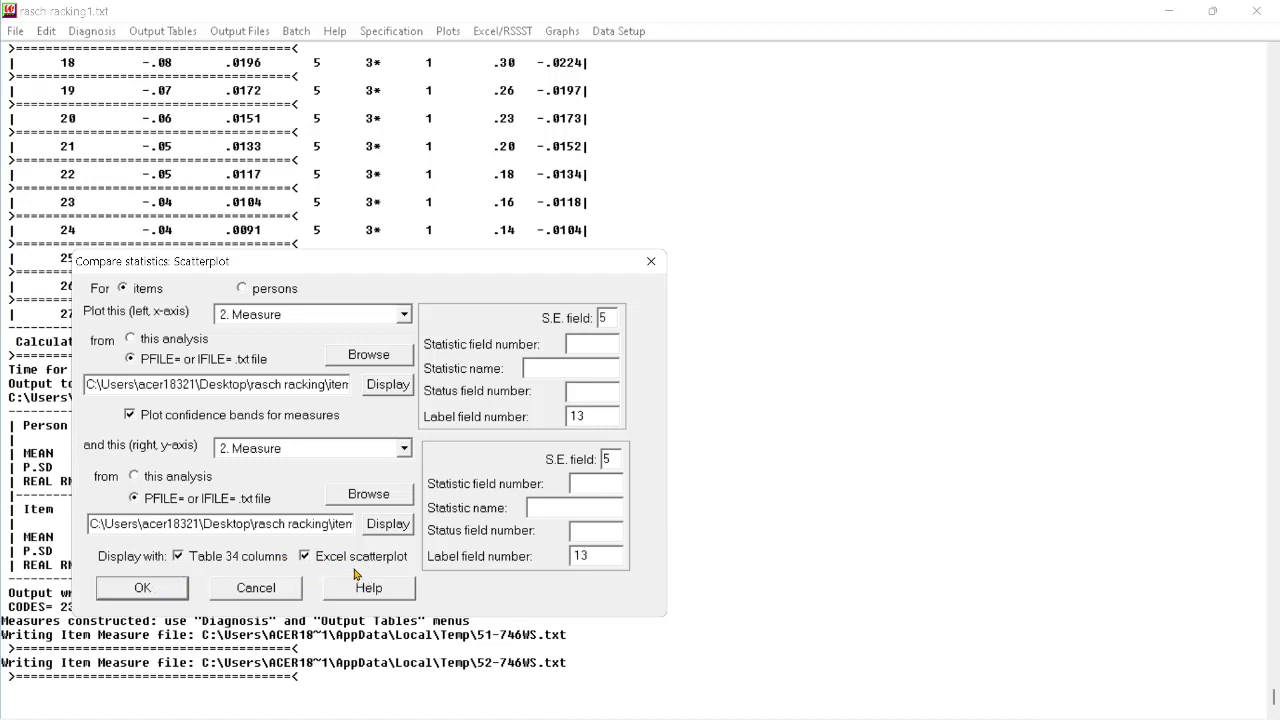
click(166, 591)
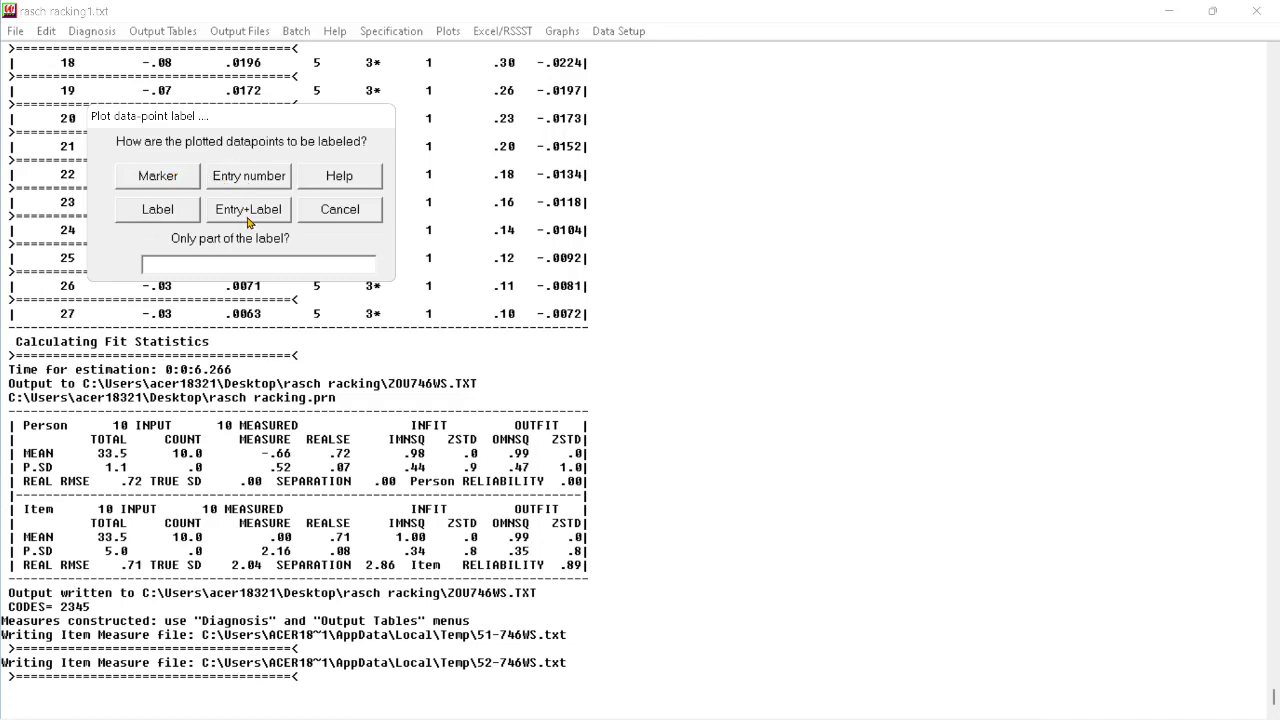
Step: Label the plotted data points by entry number and enlarge the Table 34 output
click(243, 177)
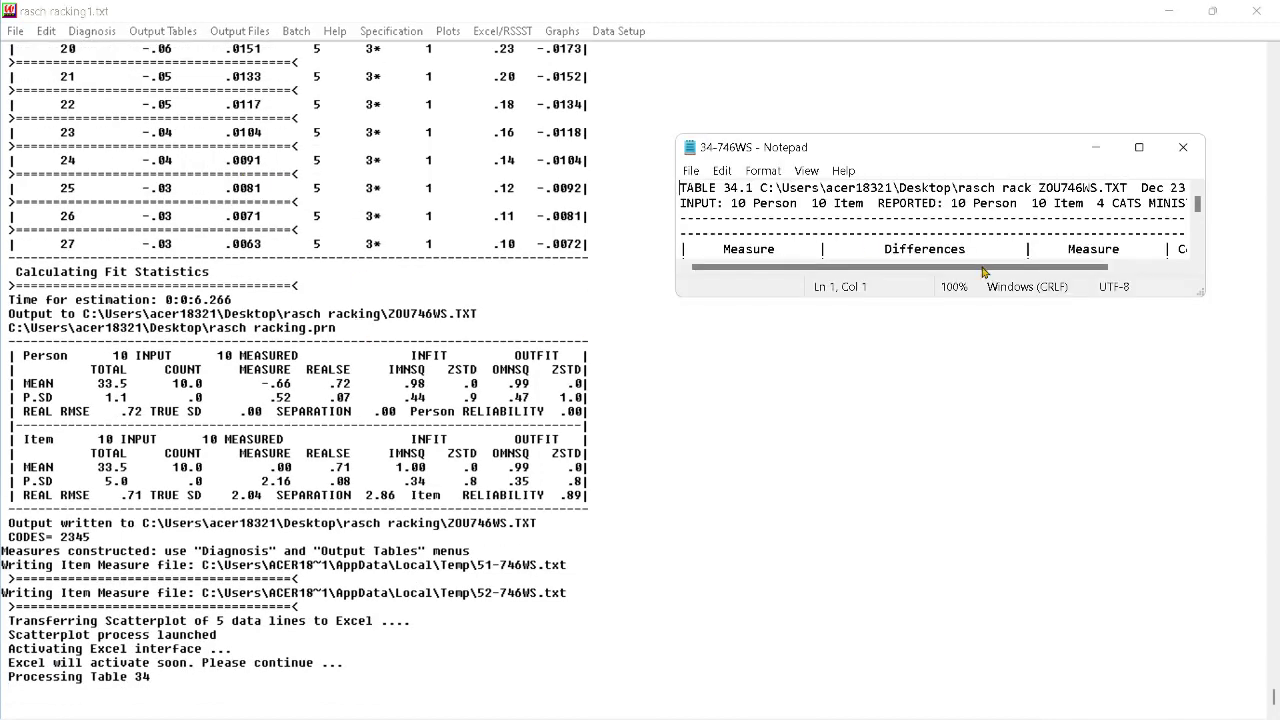
click(1138, 148)
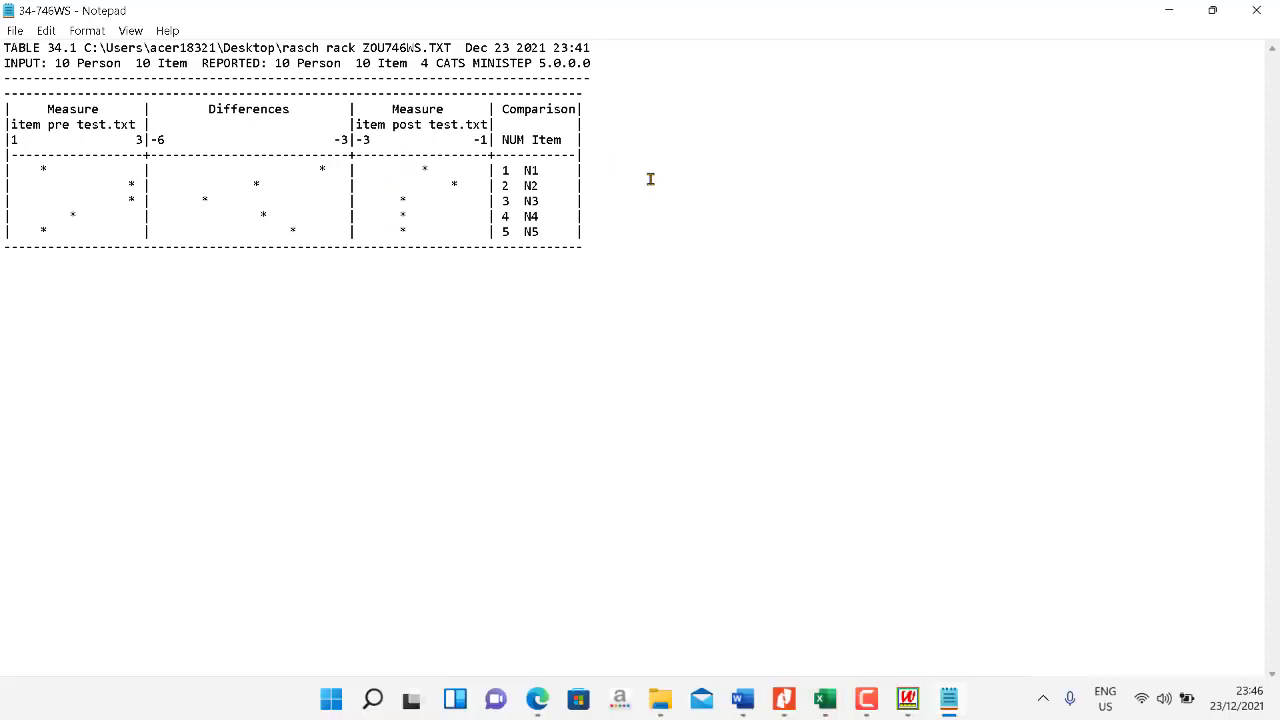
Step: Switch to the Z00746WS scatterplot workbook in Excel, maximize it and enlarge the chart to 100%
mouse_move(825, 700)
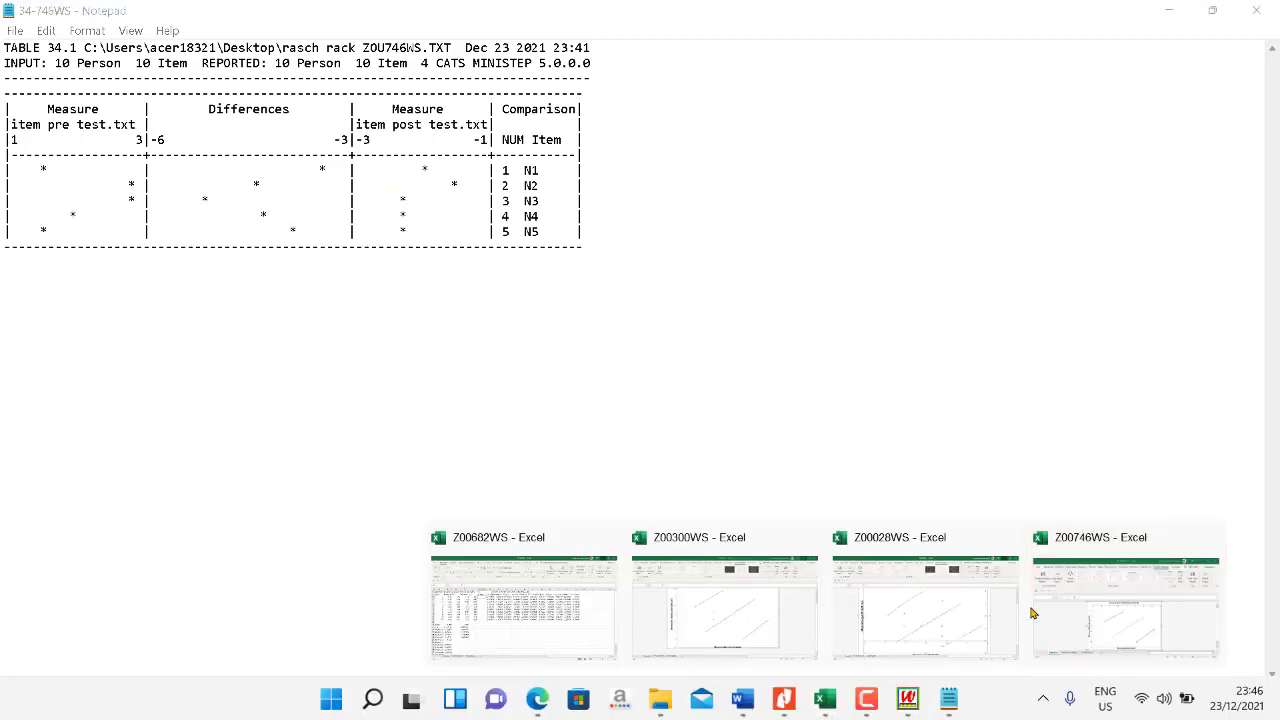
click(1090, 612)
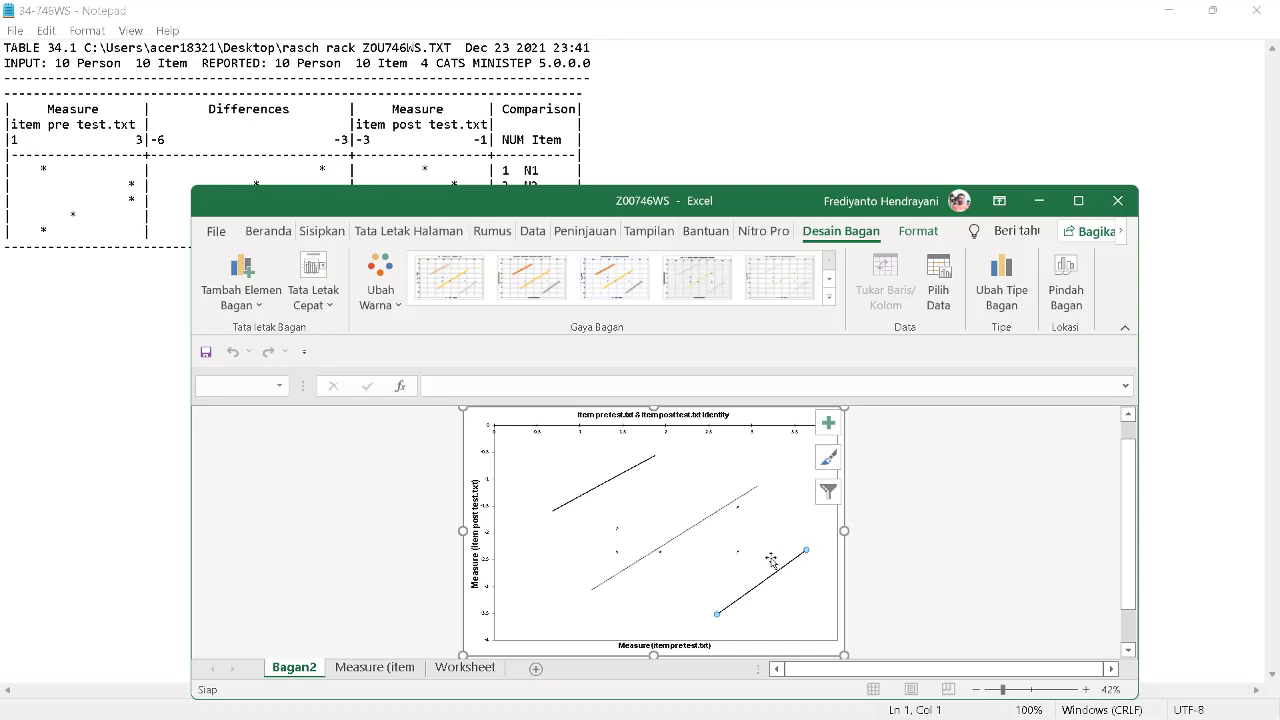
click(1093, 202)
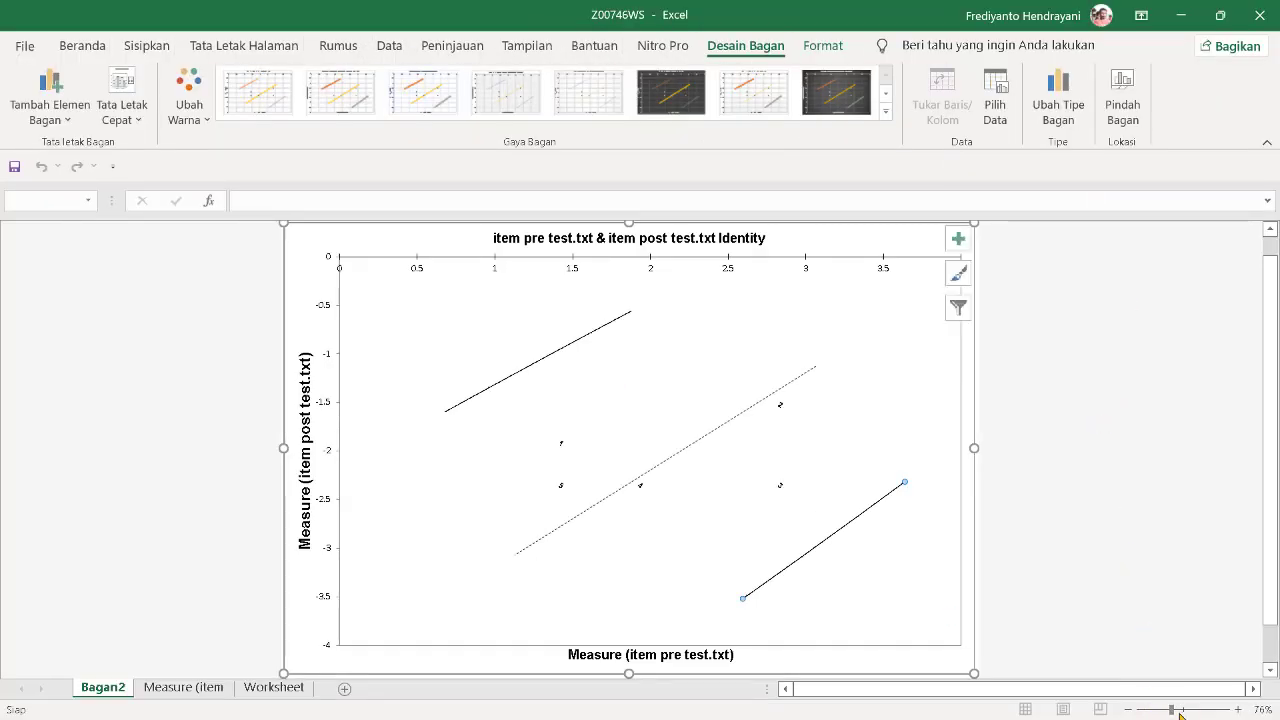
click(1181, 710)
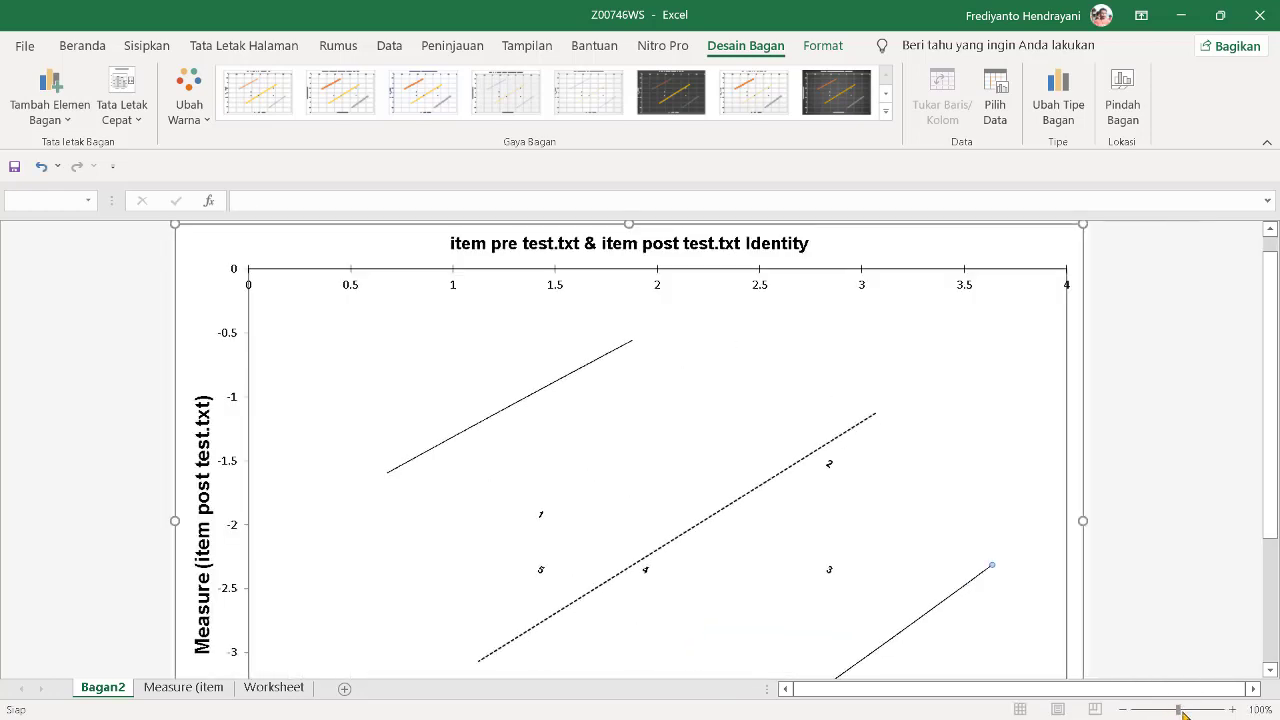
Step: Examine where items 1 to 5 fall relative to the identity line and confidence bands in the pre-test versus post-test scatterplot
mouse_move(1272, 334)
mouse_down()
mouse_move(1272, 384)
mouse_move(1270, 342)
mouse_up()
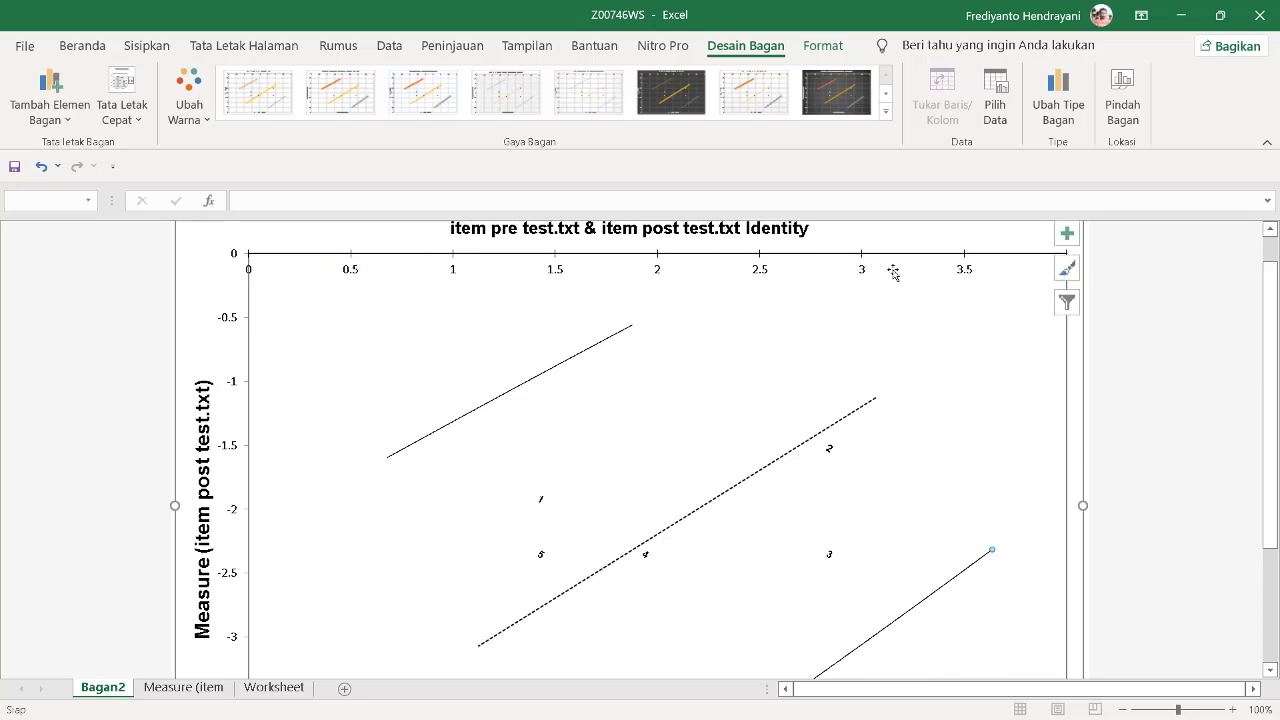
scroll(880, 248, down, 3)
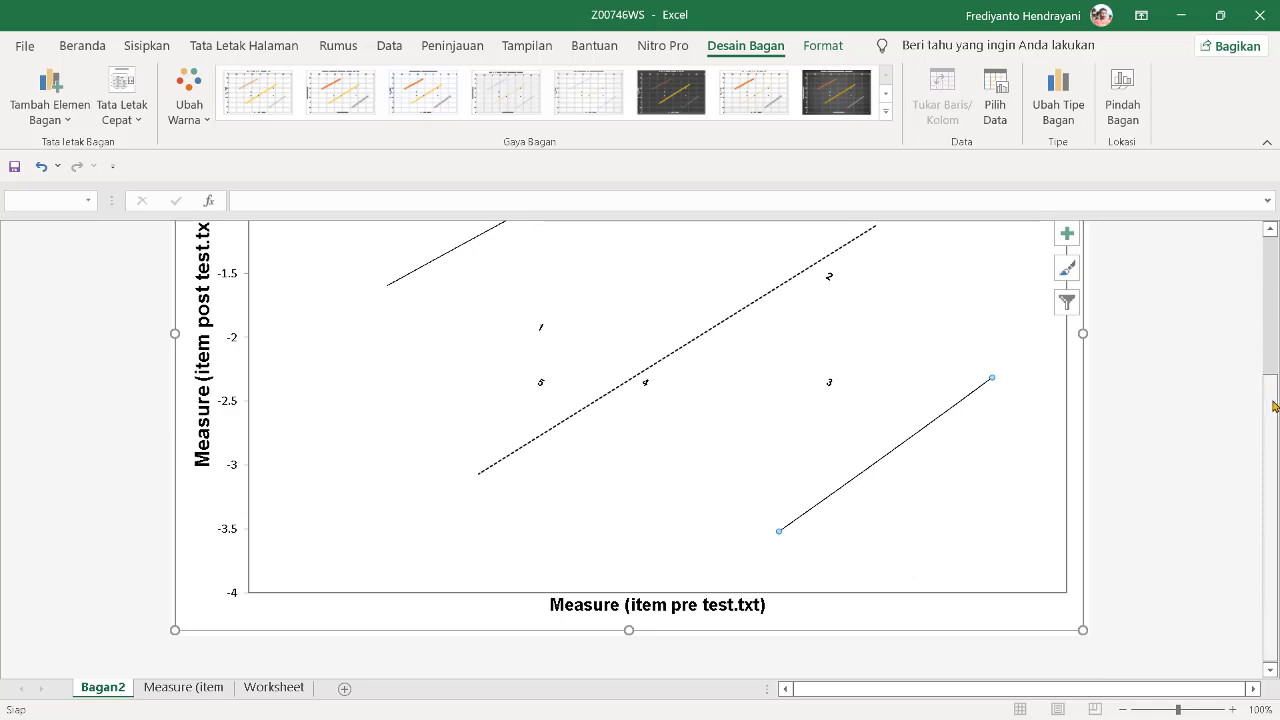
drag(1273, 404, 1273, 264)
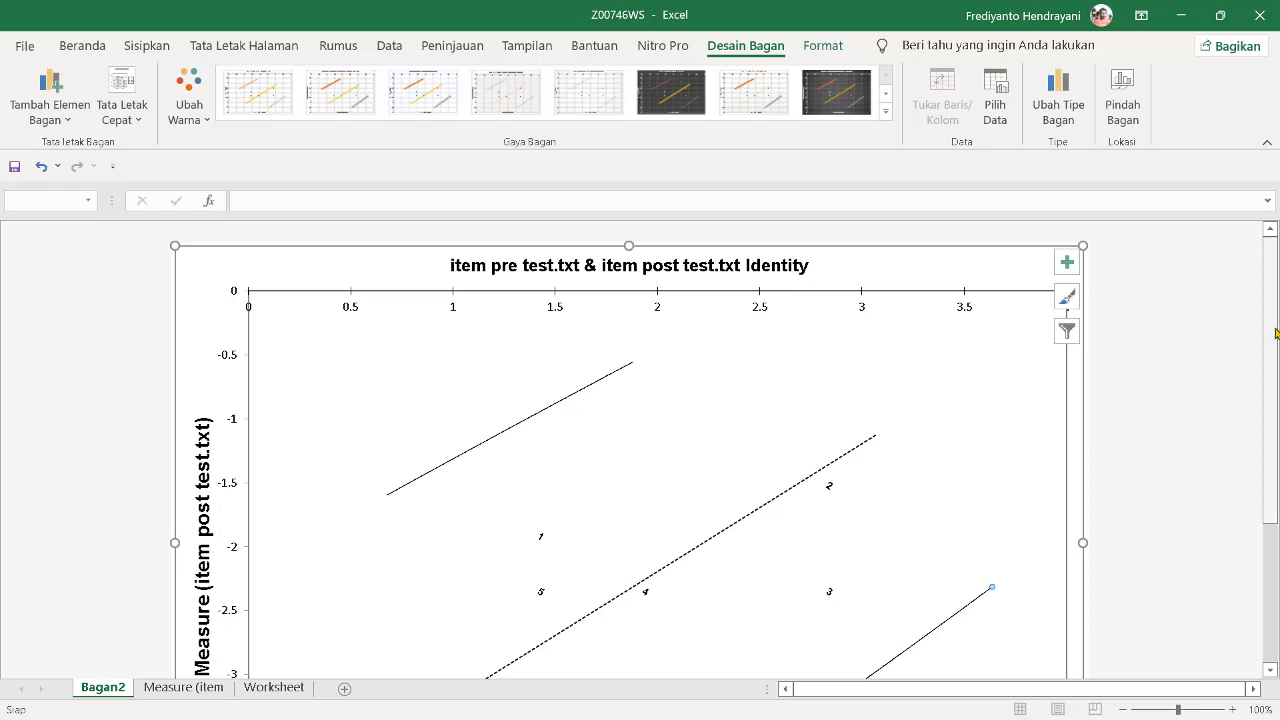
scroll(1274, 333, down, 2)
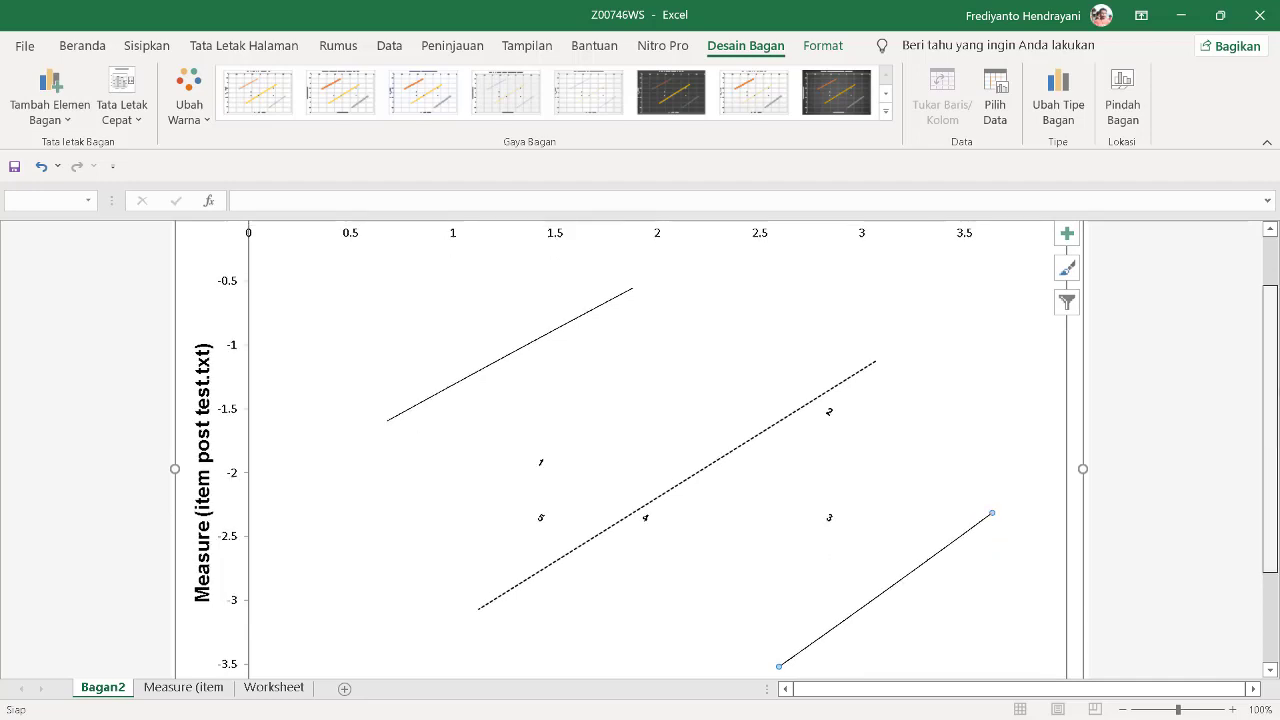
scroll(1276, 355, up, 2)
scroll(1277, 427, down, 1)
scroll(1277, 427, up, 1)
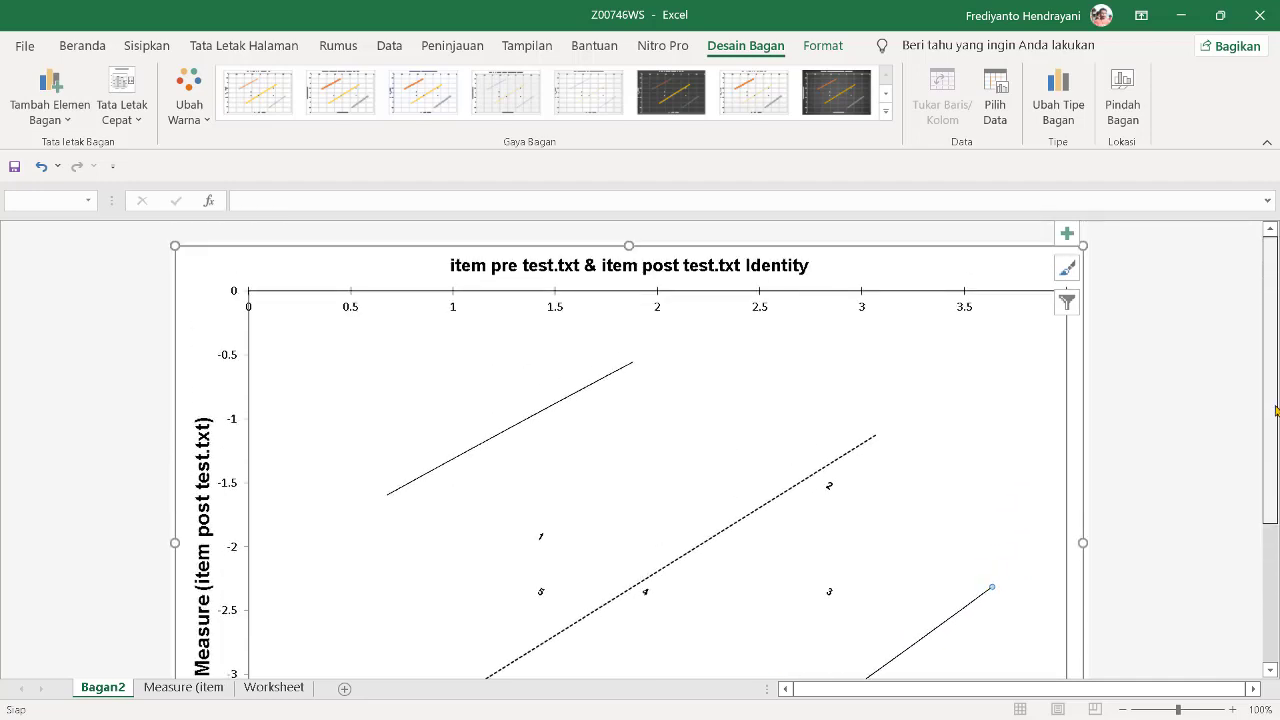
scroll(1275, 460, down, 3)
drag(1271, 492, 1273, 432)
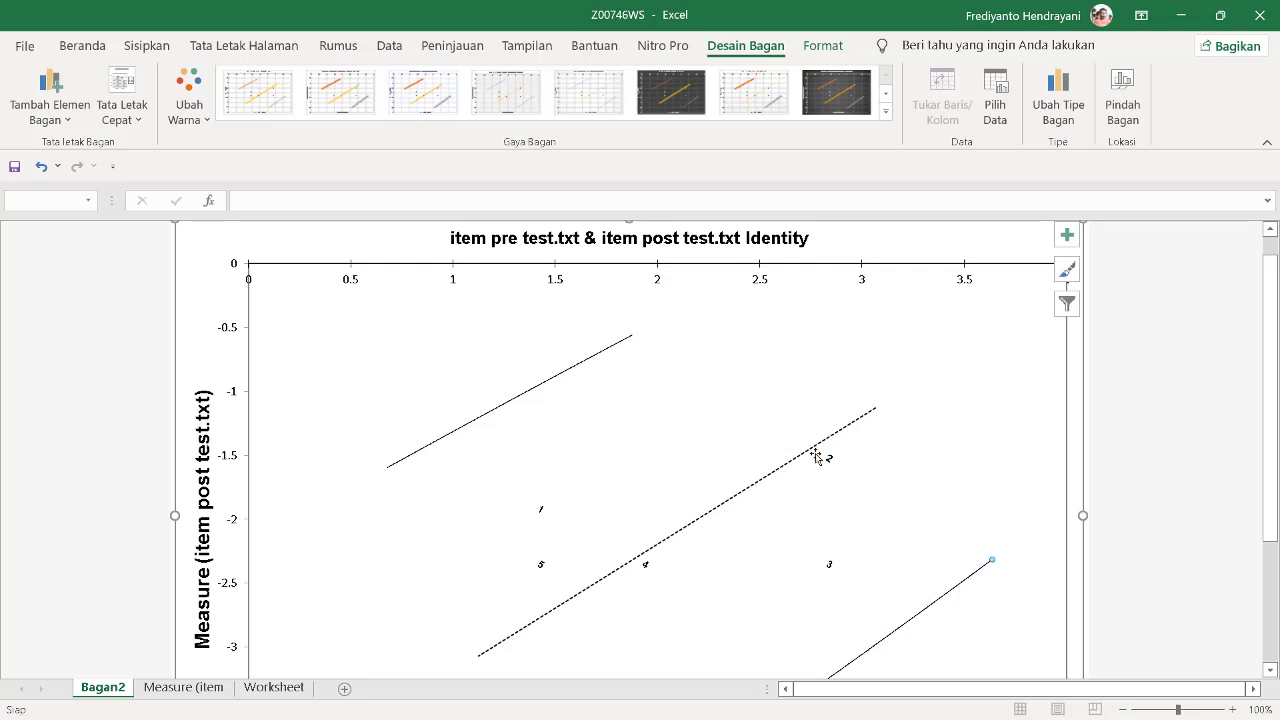
mouse_move(815, 452)
mouse_move(838, 437)
mouse_move(836, 437)
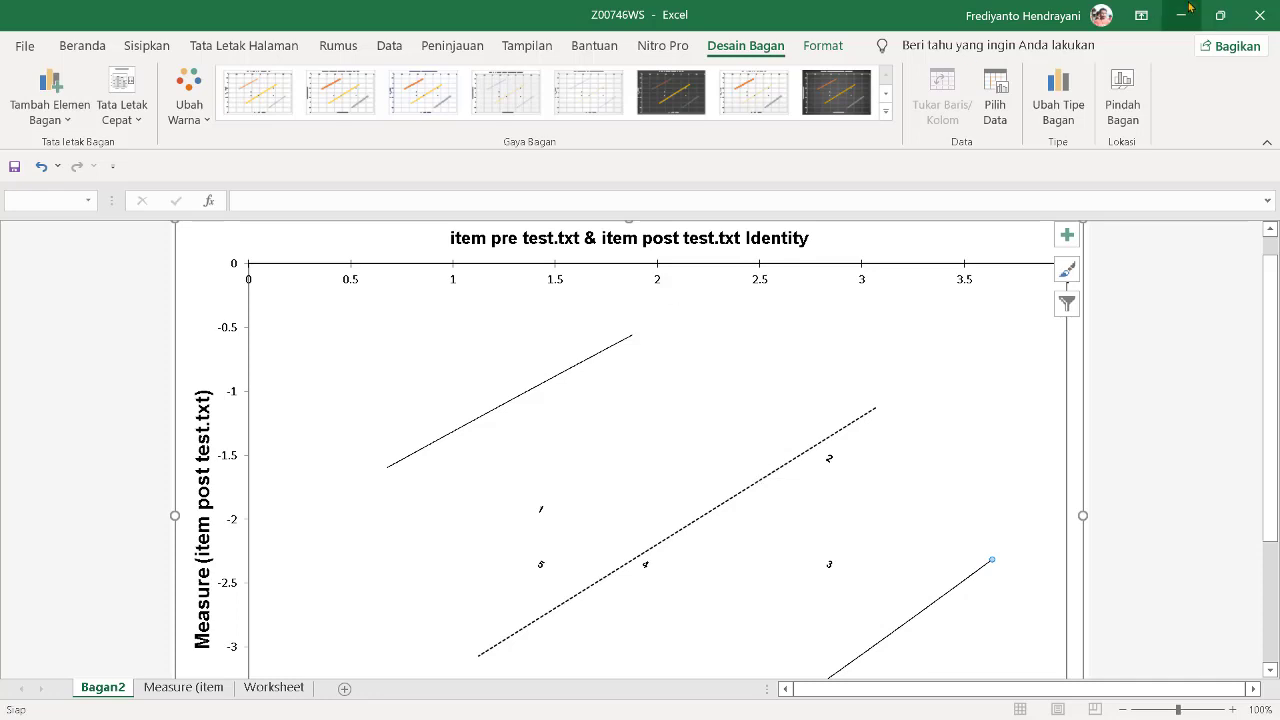
Step: Close the scatterplot workbook and the Table 34 output
click(1261, 14)
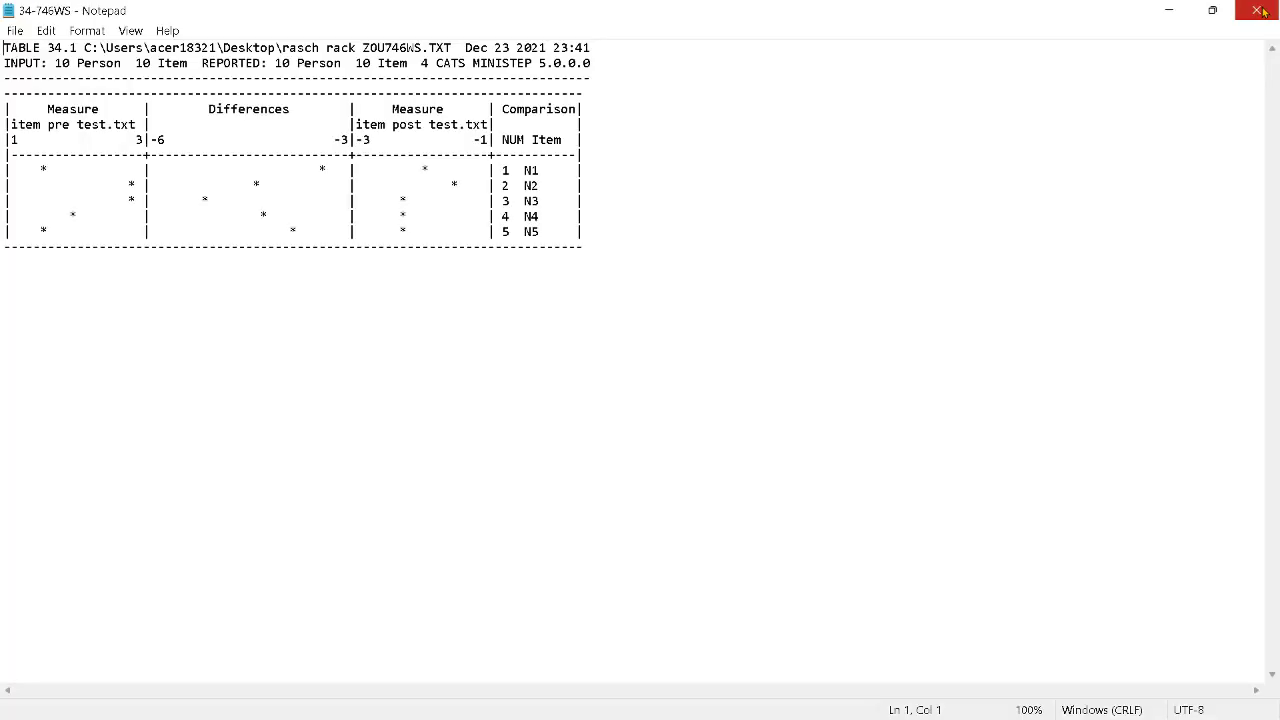
click(1259, 10)
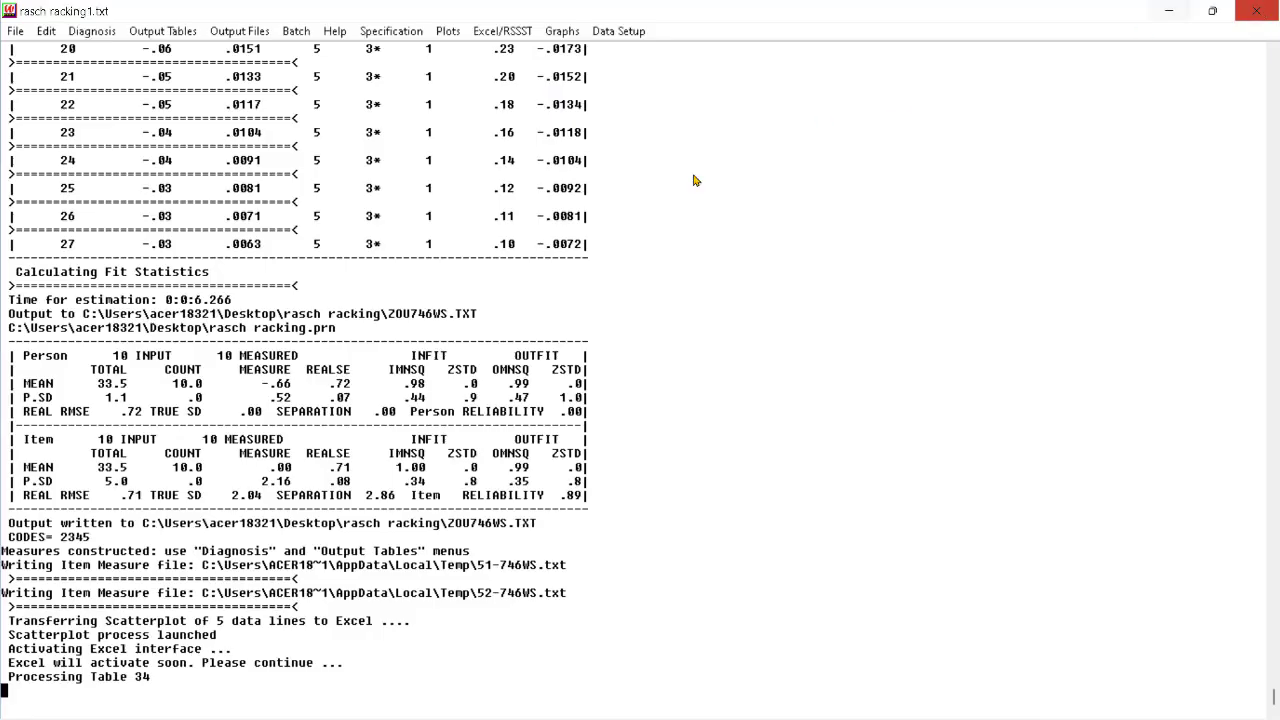
Step: Close the rasch racking1 analysis and the rasch racking folder window
click(1258, 11)
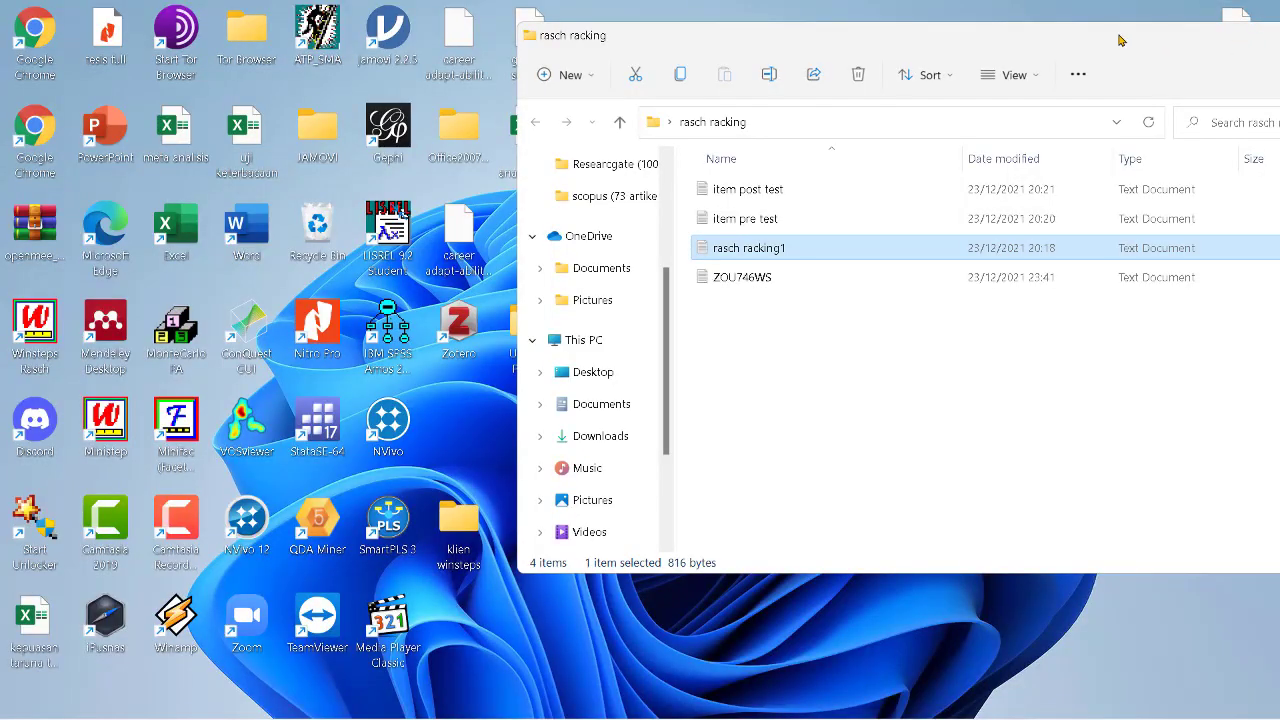
drag(1120, 40, 872, 25)
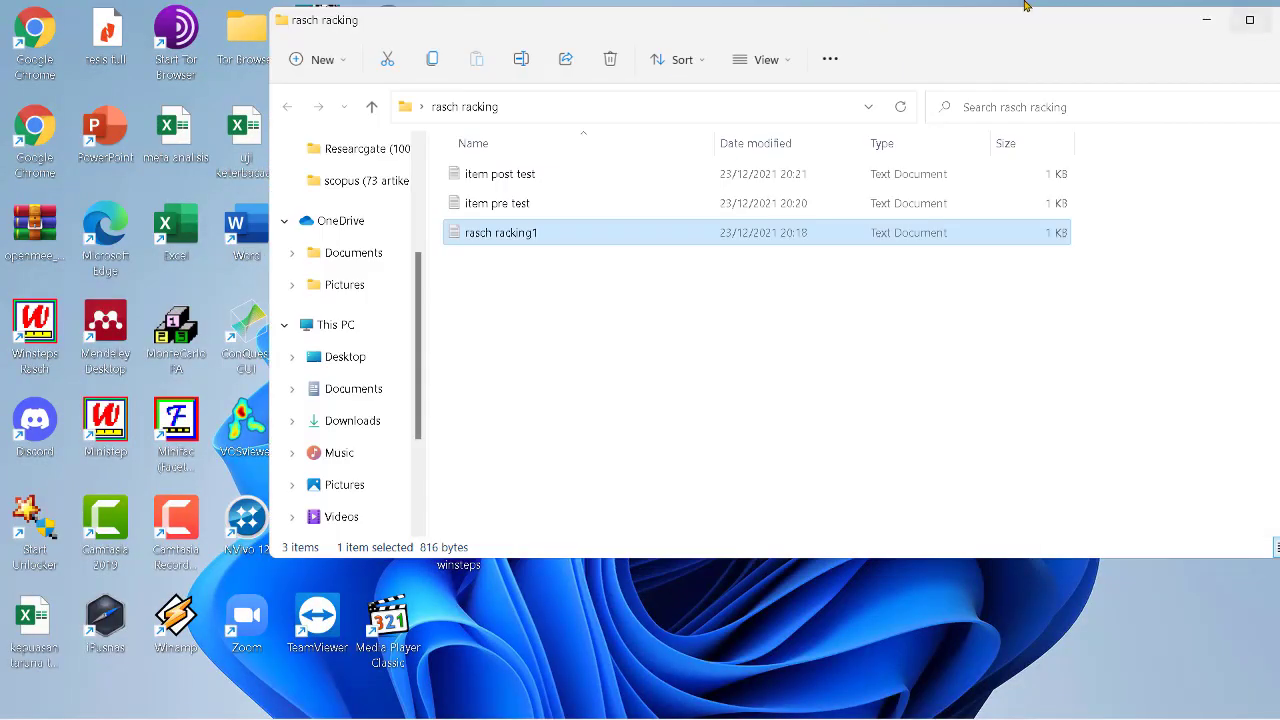
drag(1015, 22, 701, 37)
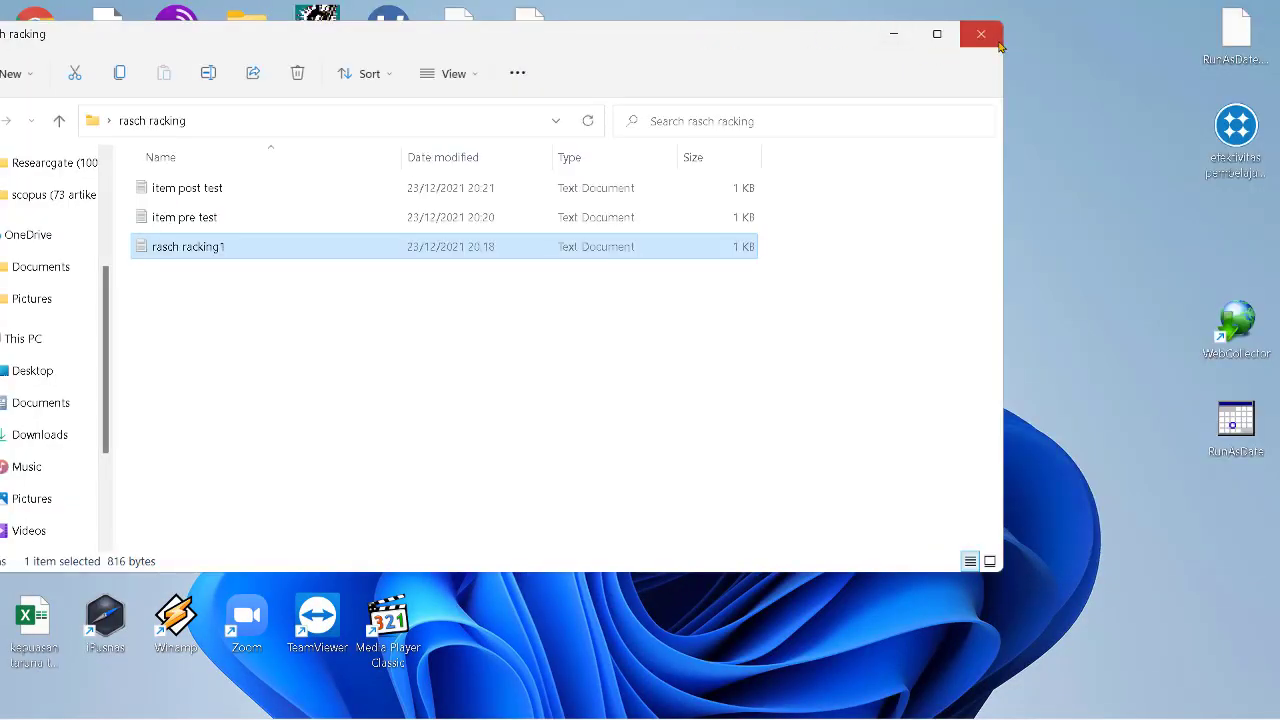
click(981, 35)
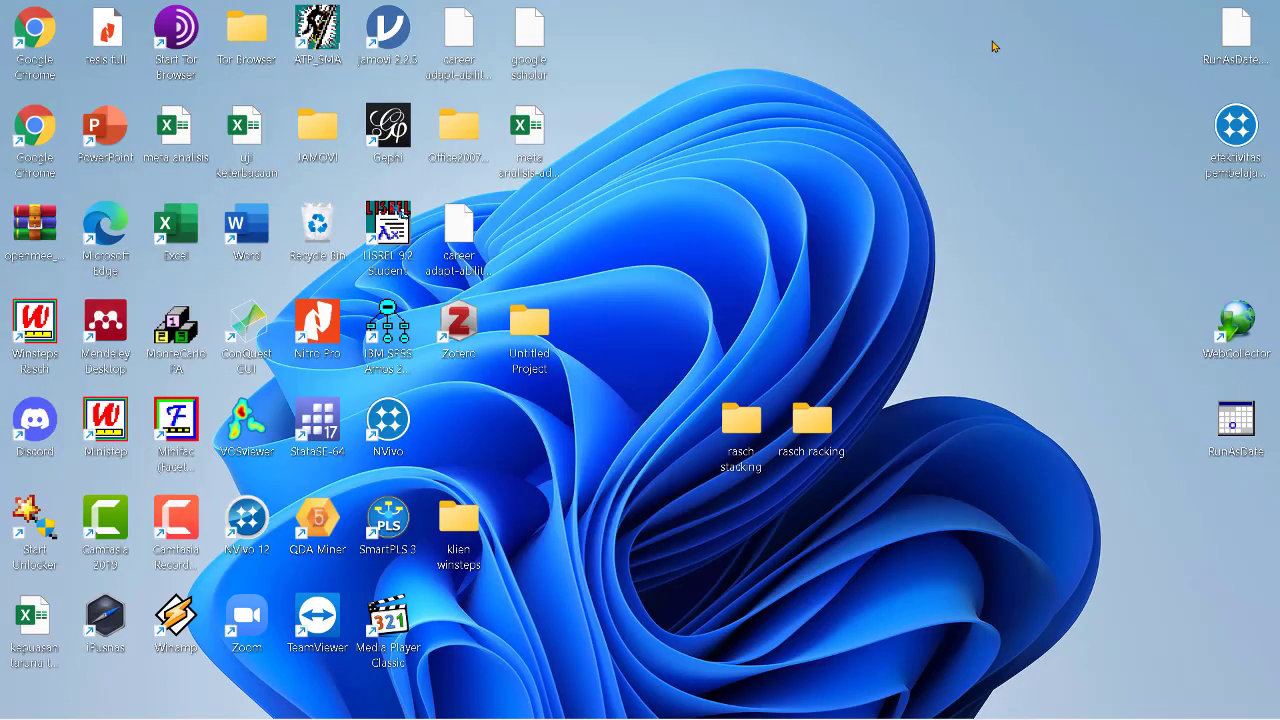
Step: Open the rasch stacking folder from the desktop and place its window so the Ministep shortcut stays reachable
double_click(742, 424)
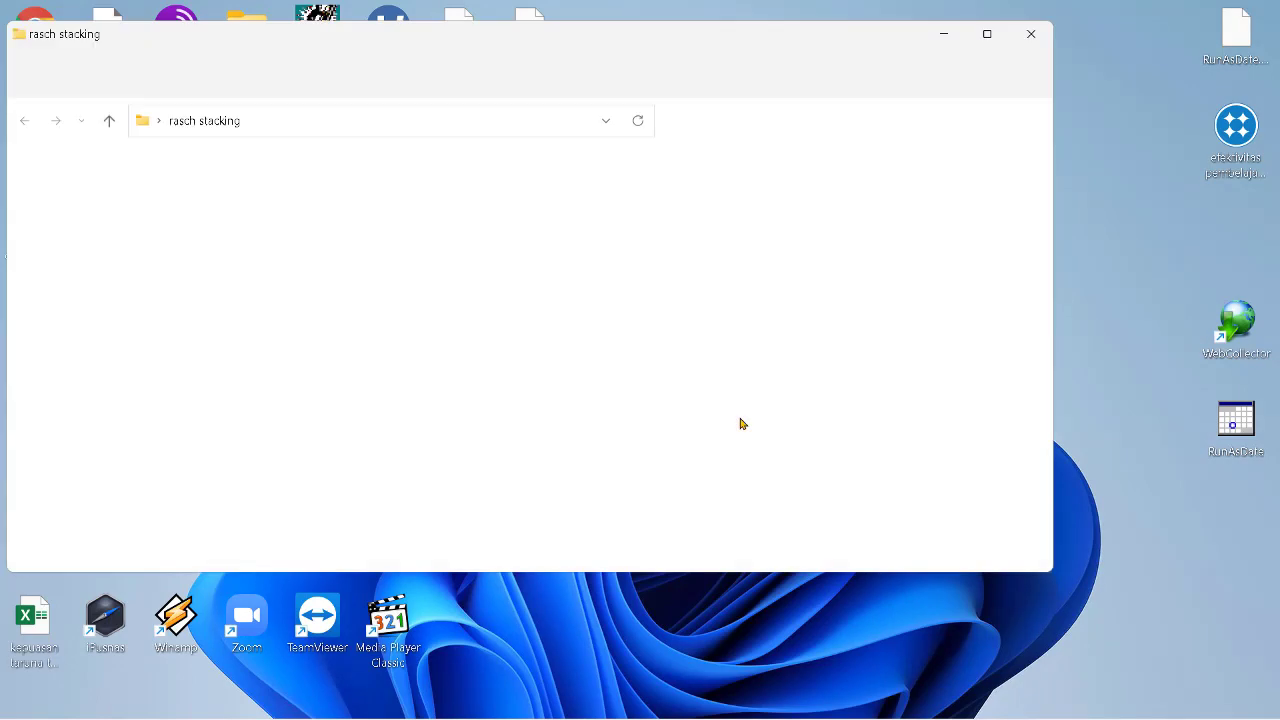
drag(655, 36, 1086, 60)
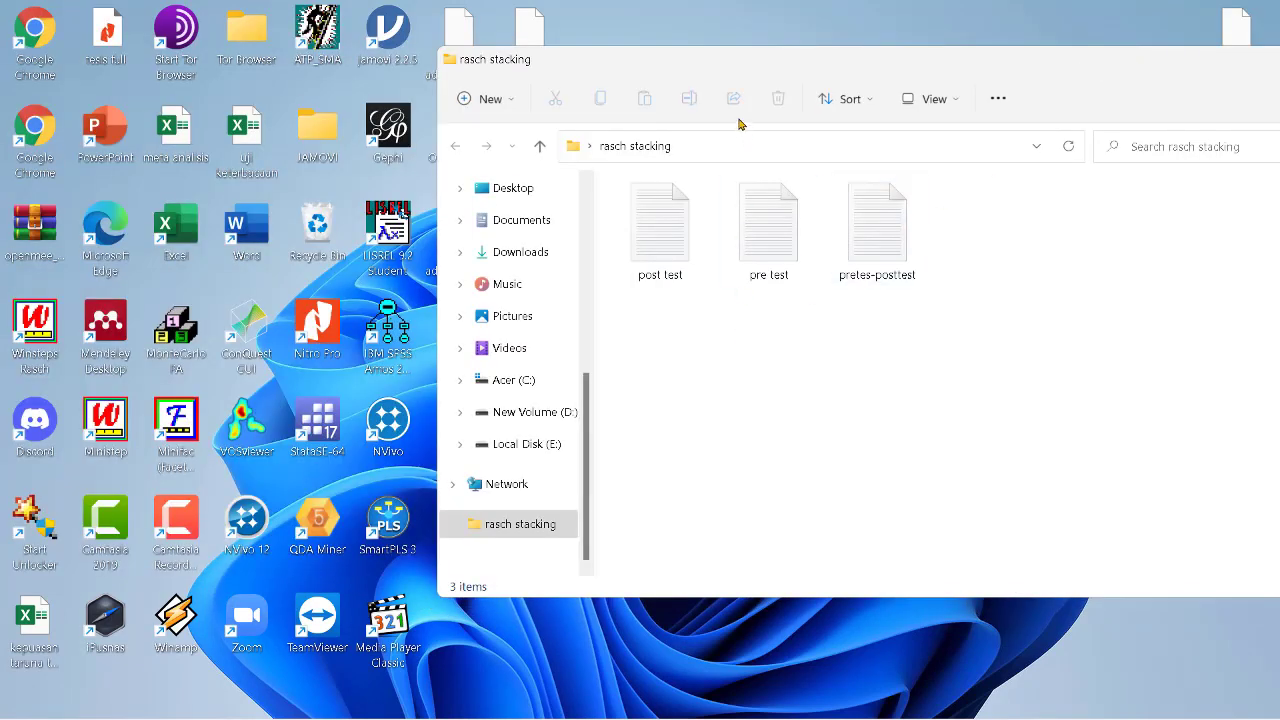
drag(841, 78, 980, 80)
Step: Run the pretes-posttest control file in Ministep with a temporary report file and no extra specifications, and maximize the analysis window
drag(1010, 247, 105, 422)
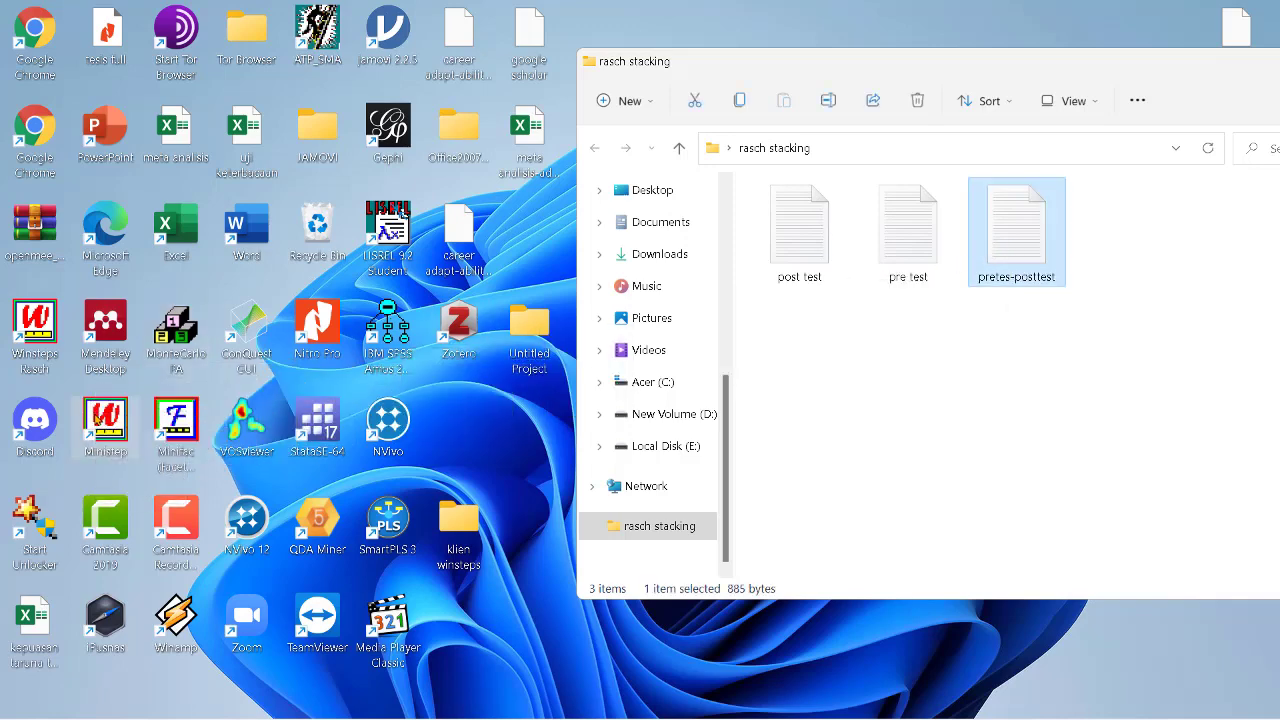
key(Return)
key(Return)
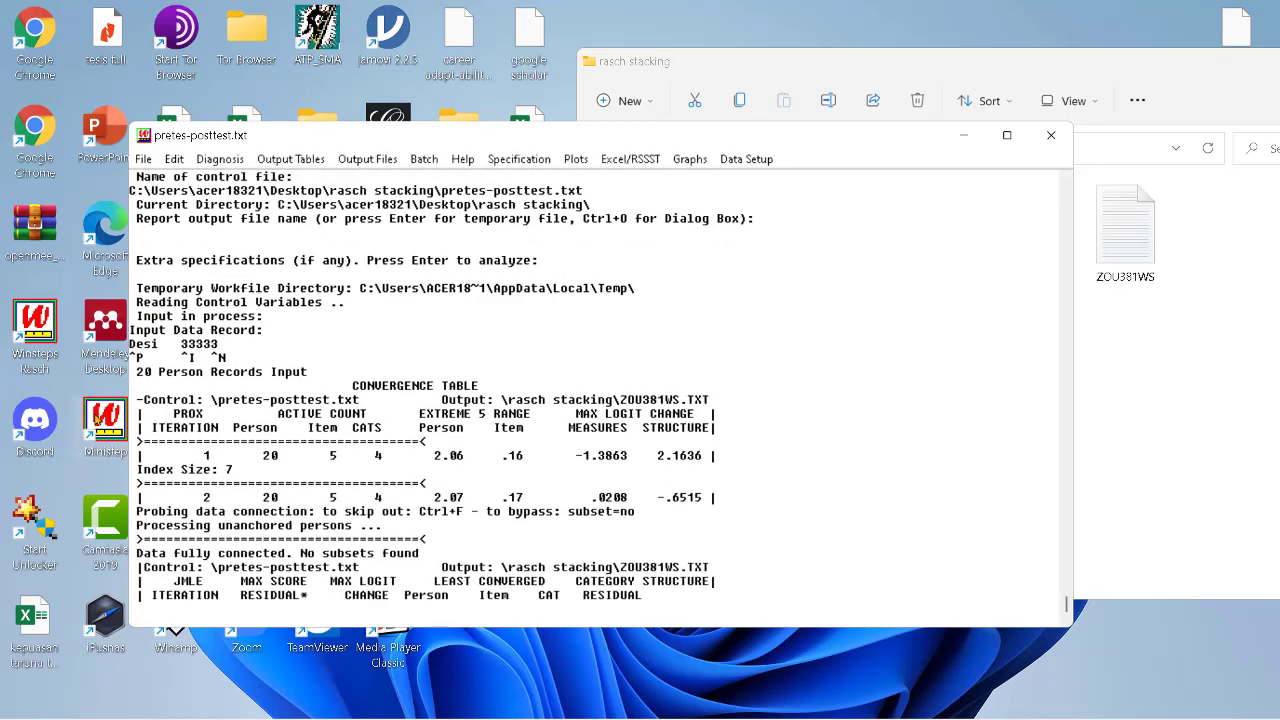
click(1008, 137)
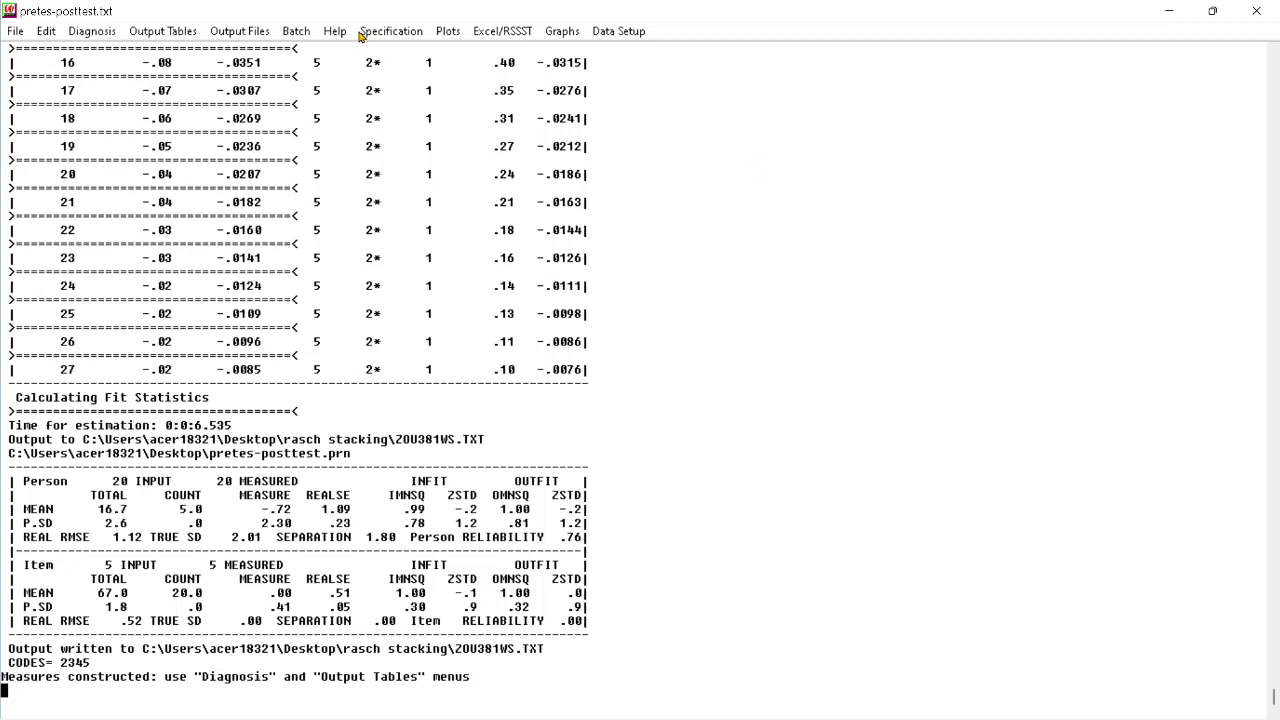
Step: Output the Person File PFILE= as a temporary space-separated text file with column headings and maximize it
click(238, 34)
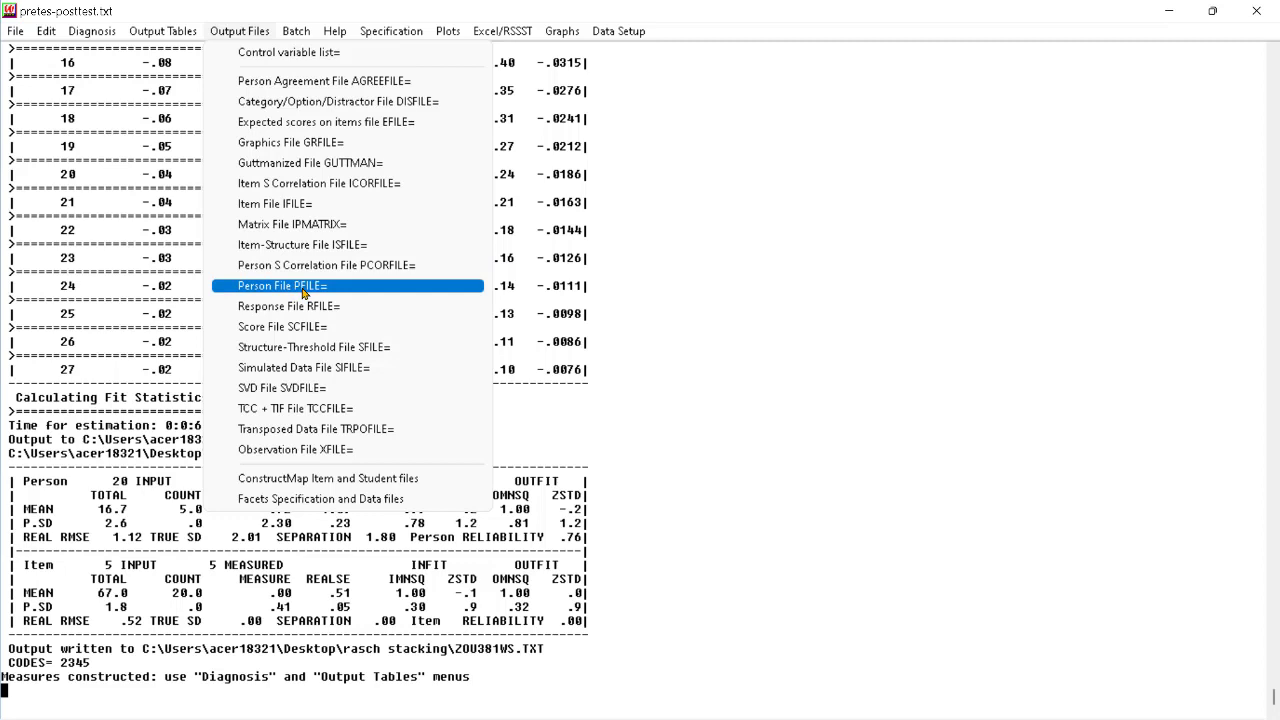
click(293, 288)
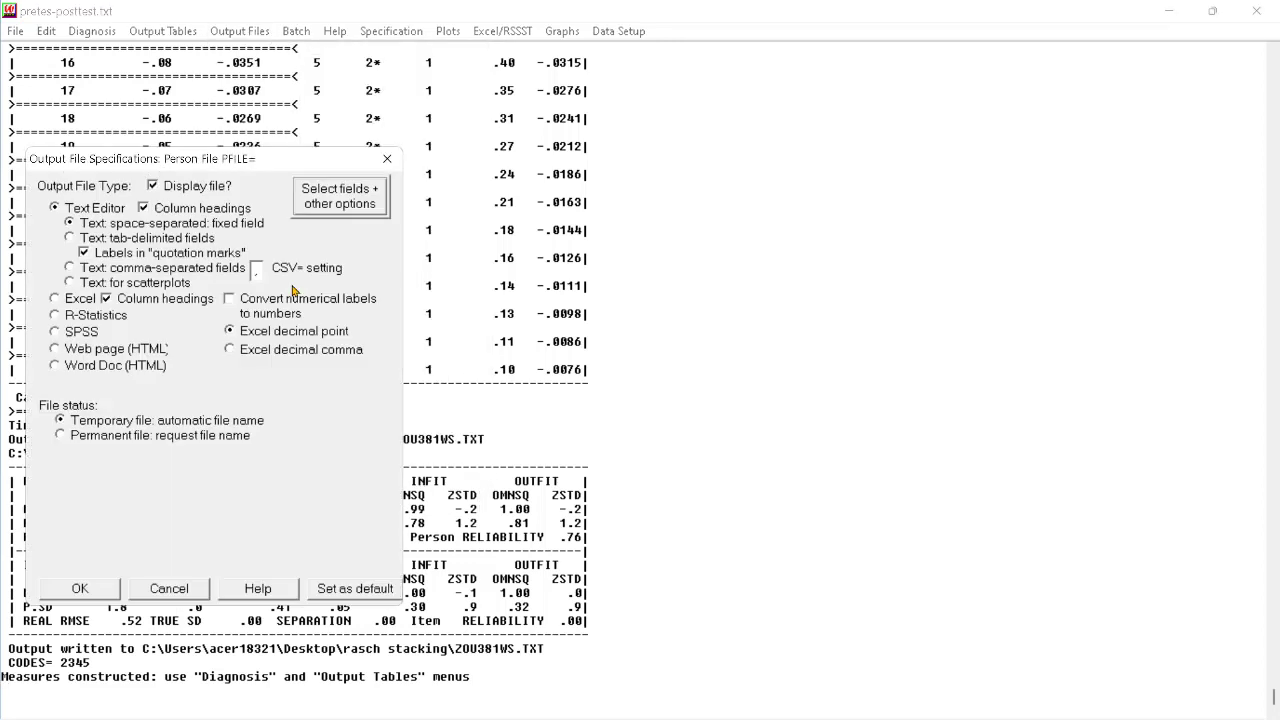
click(79, 589)
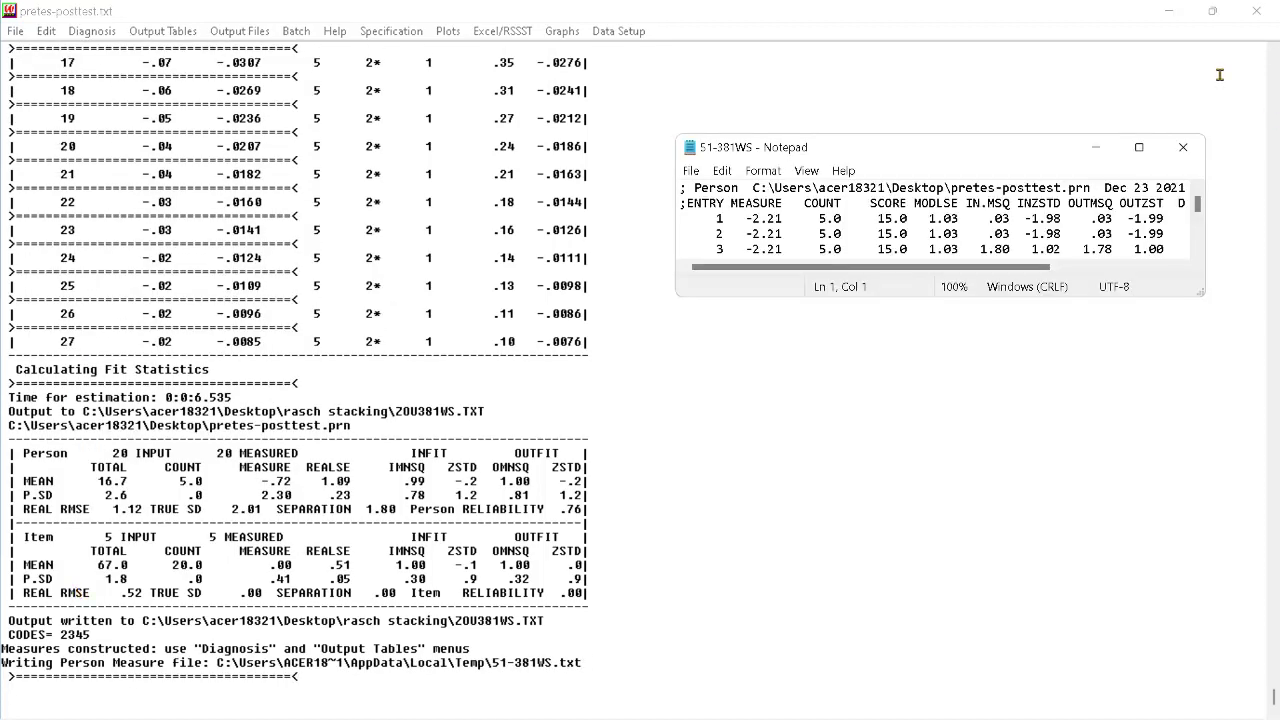
click(1138, 147)
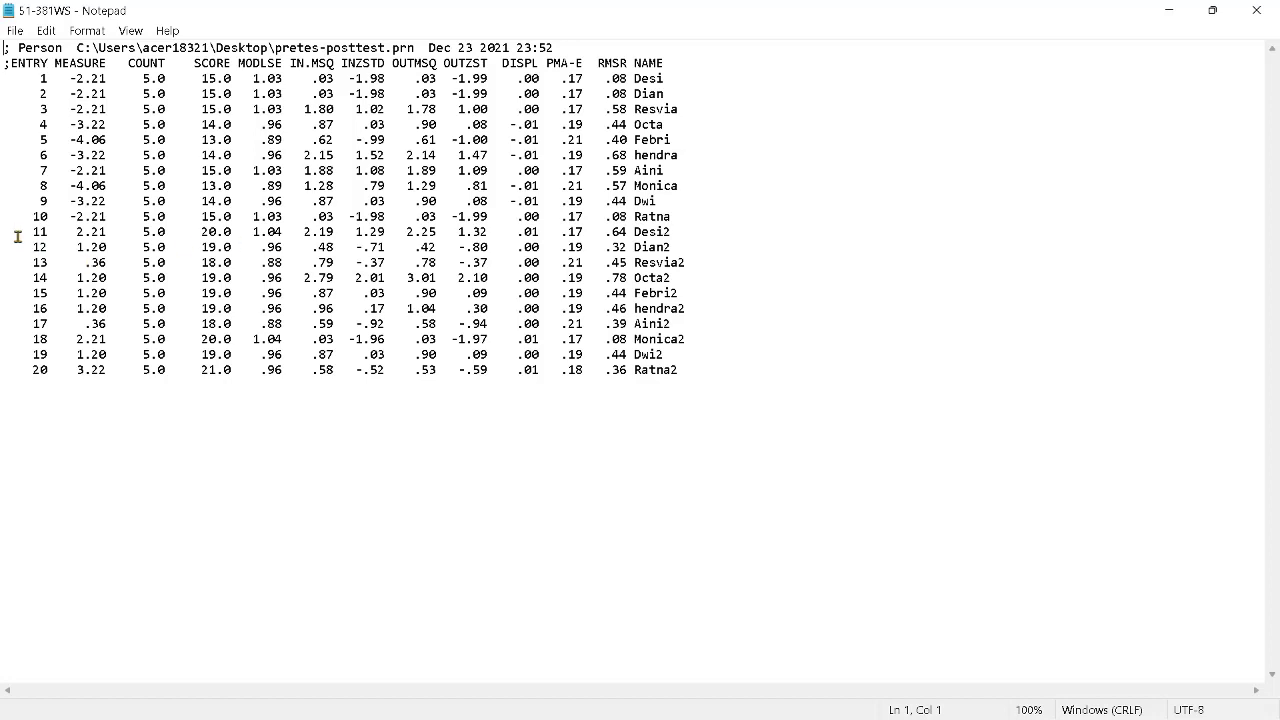
Step: Delete the post-test person entries 11 to 20 from the person file and close it without saving
drag(19, 235, 695, 388)
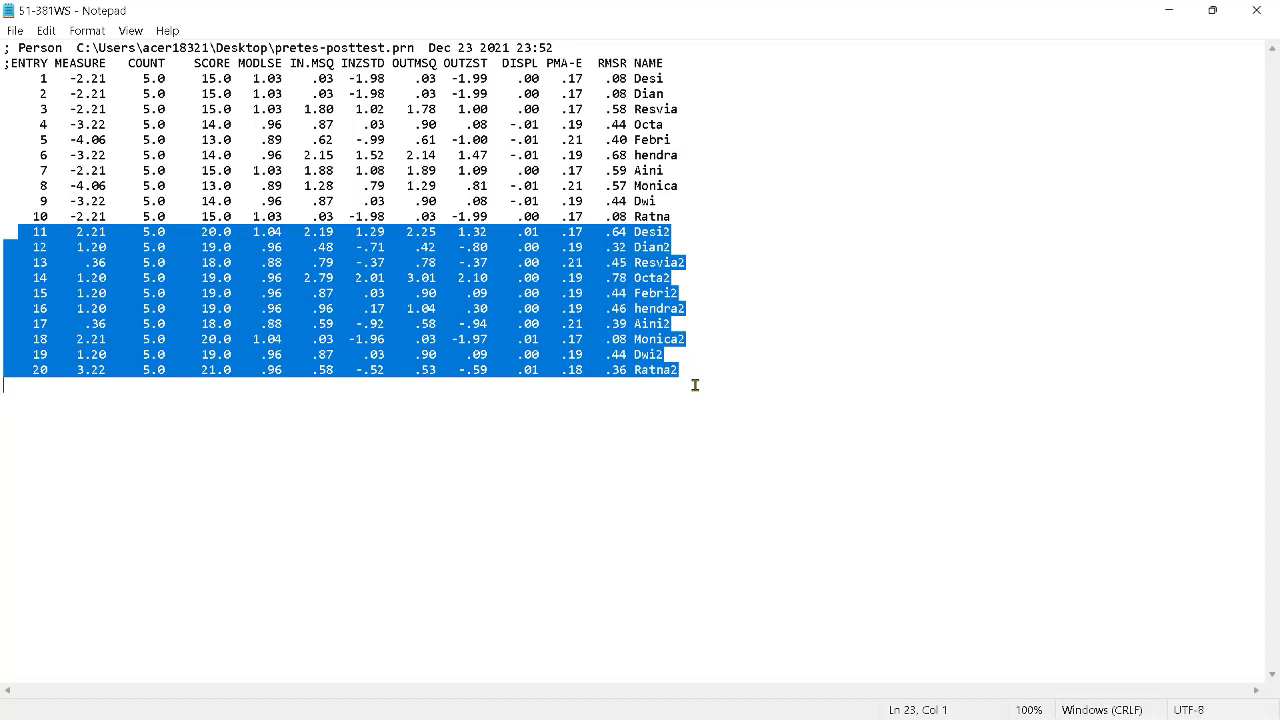
key(Delete)
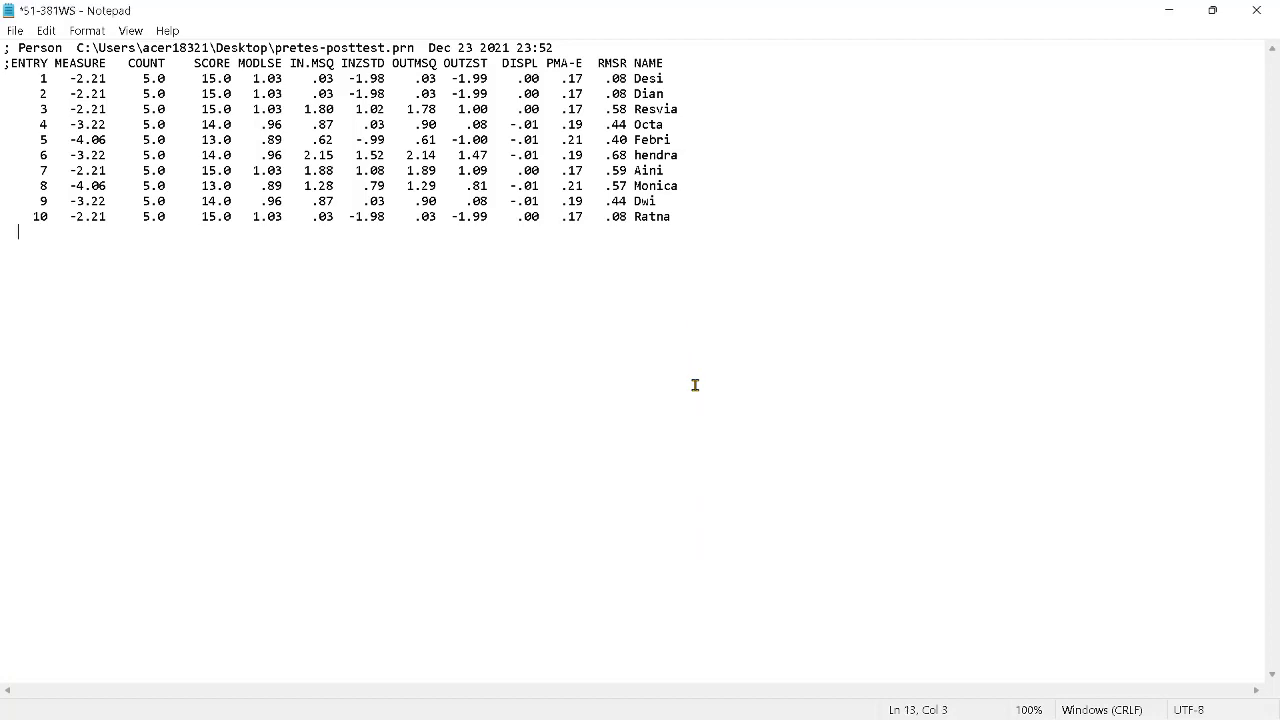
click(16, 34)
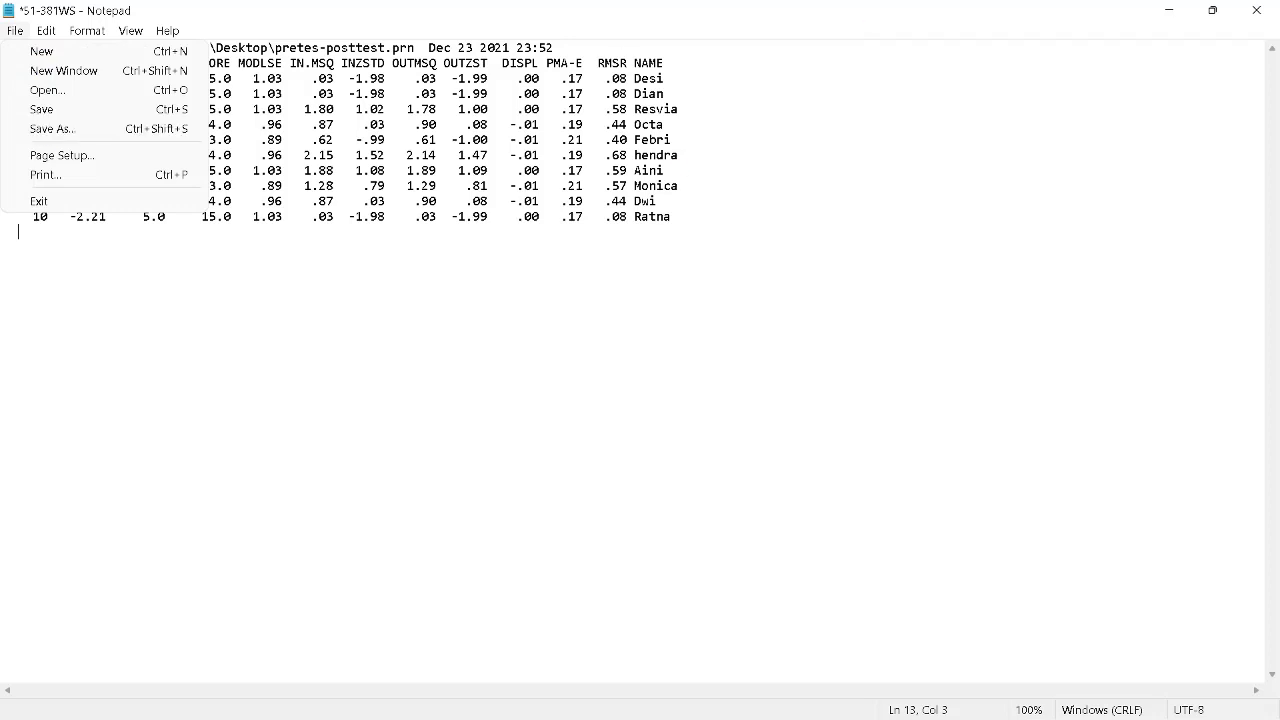
click(1257, 12)
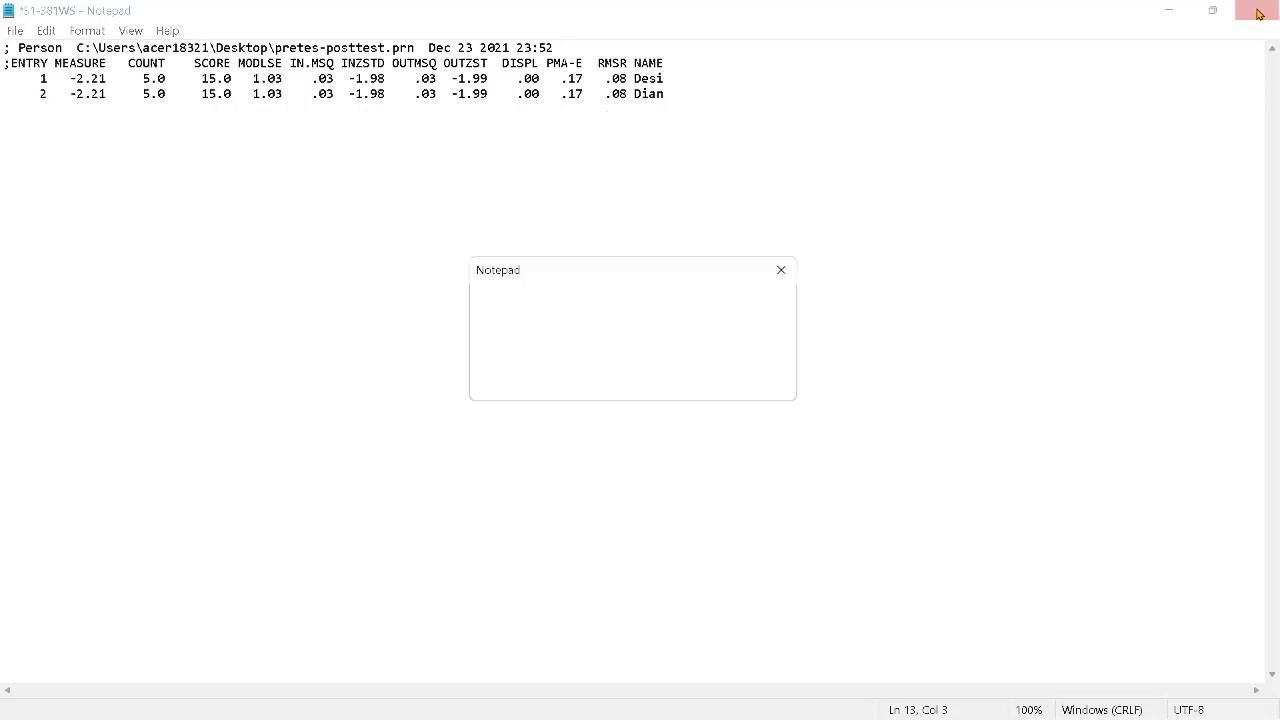
click(648, 384)
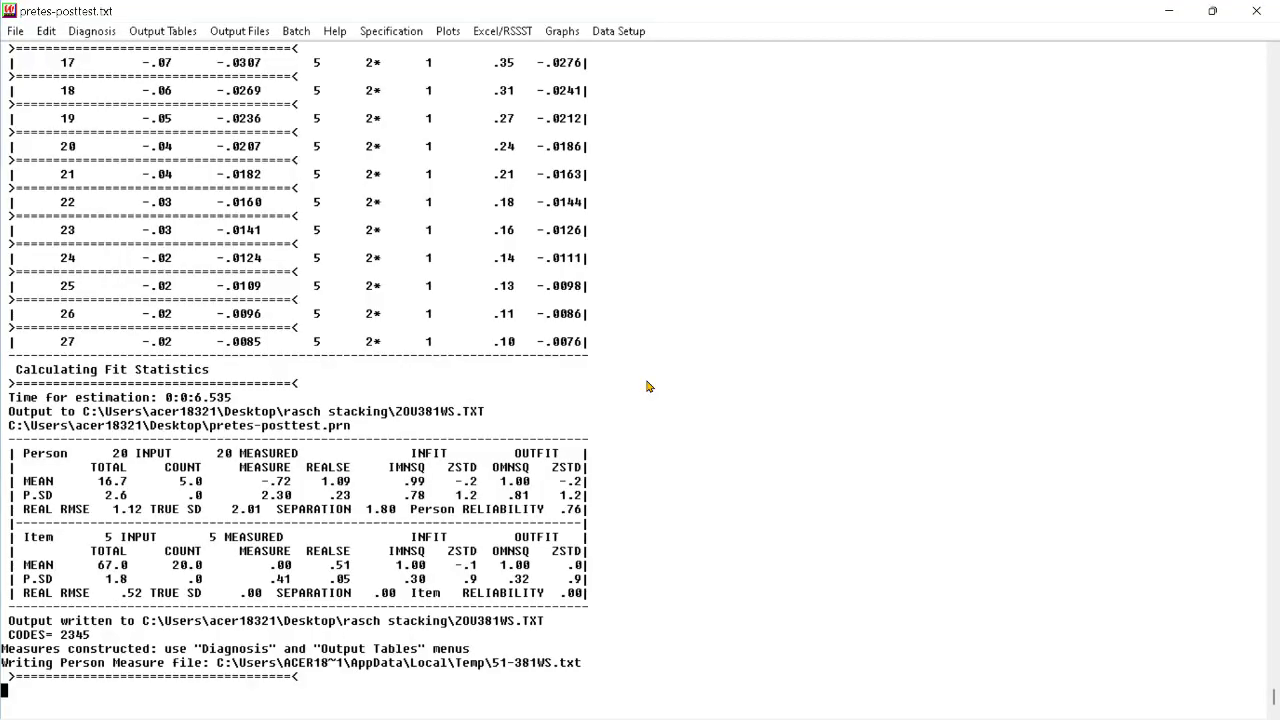
Step: Output the Person File PFILE= again as a temporary text file with the same settings and maximize it
click(257, 31)
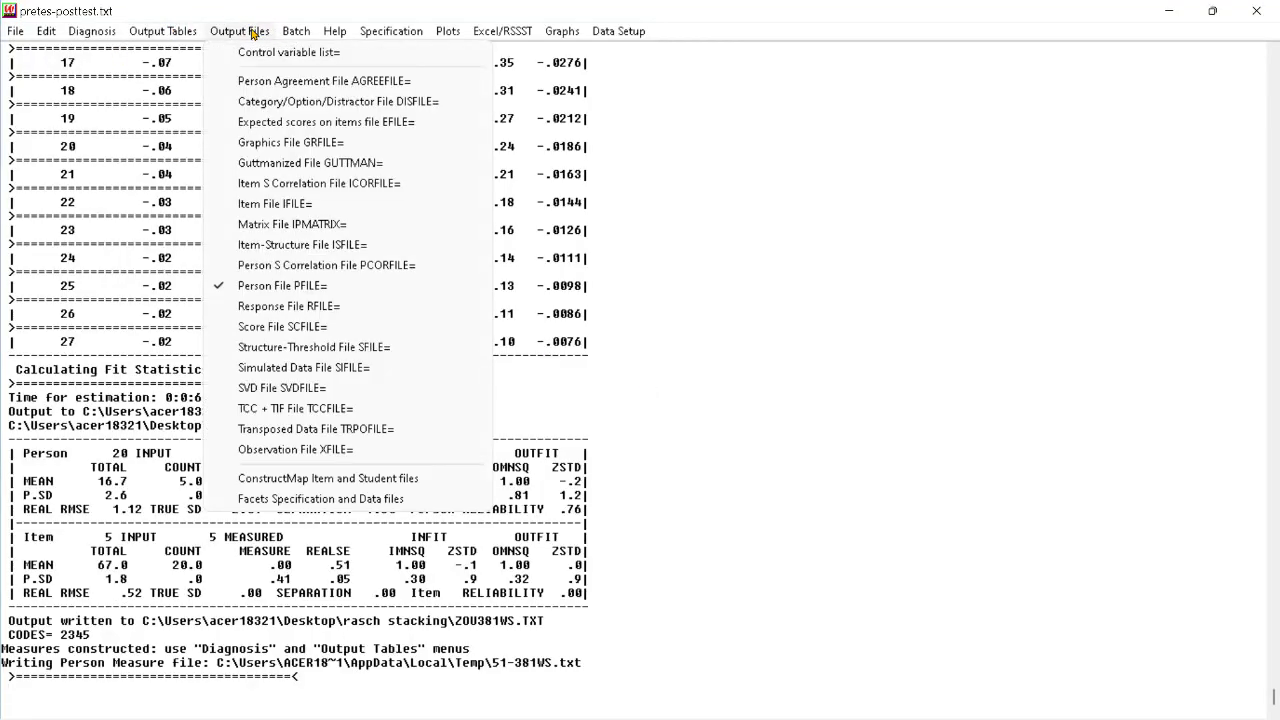
click(273, 287)
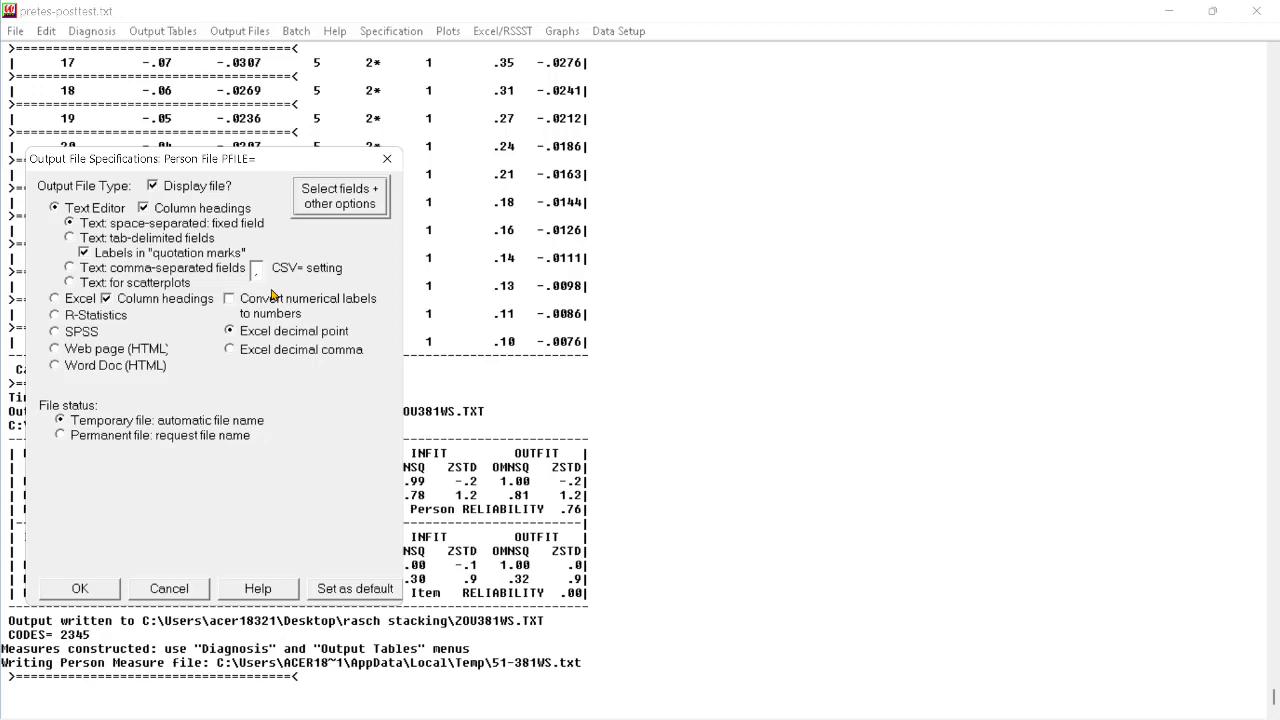
click(82, 589)
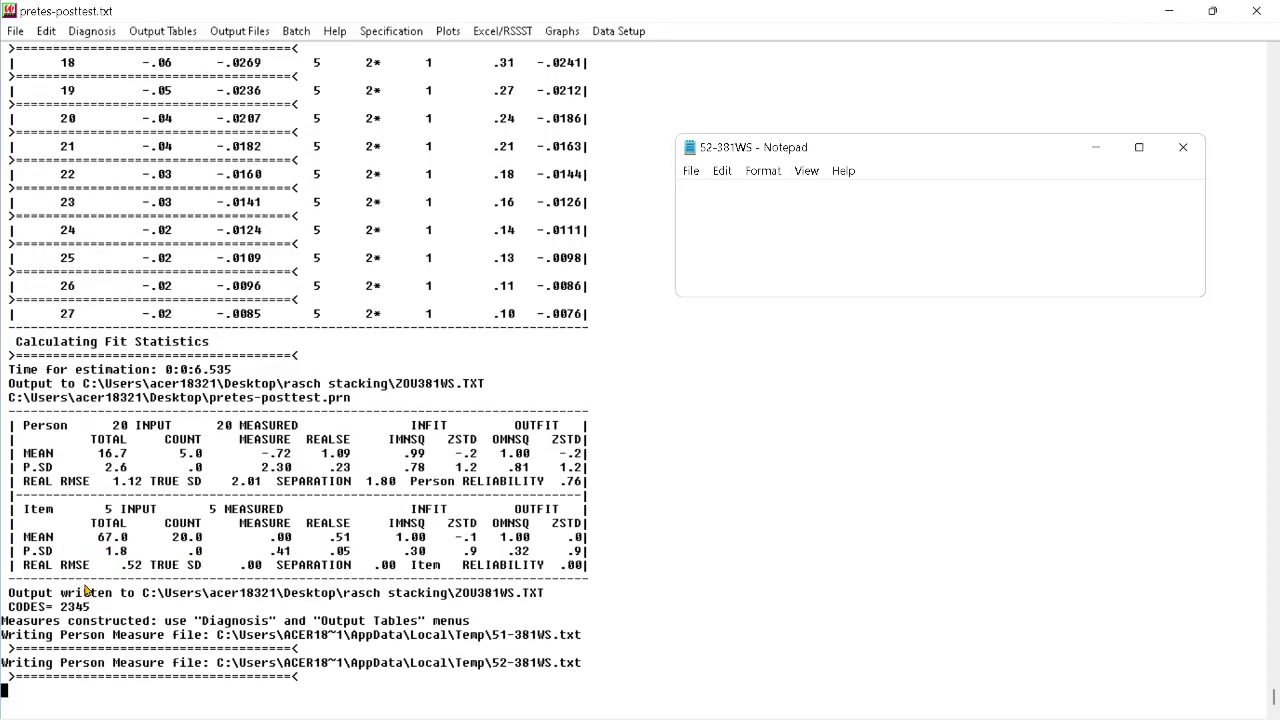
click(1139, 148)
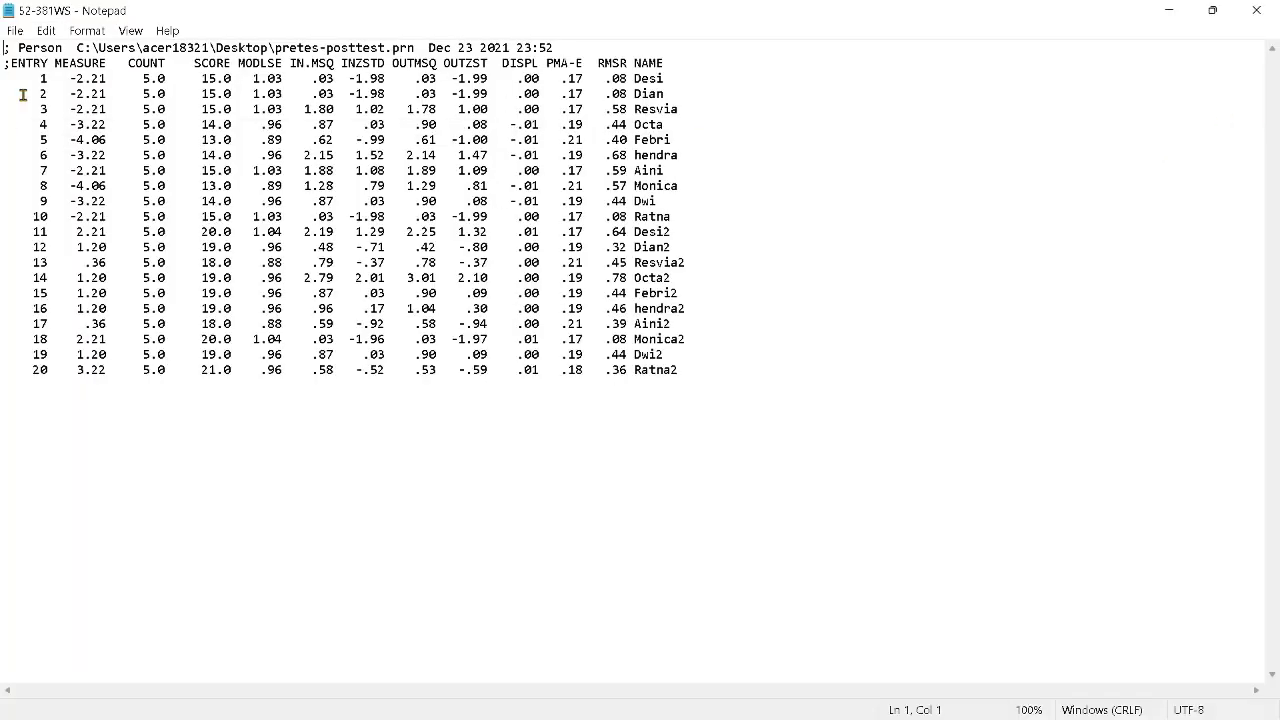
Step: Delete the pre-test person entries 1 to 10 and the leftover blank line below the column headings
drag(32, 80, 677, 216)
key(Delete)
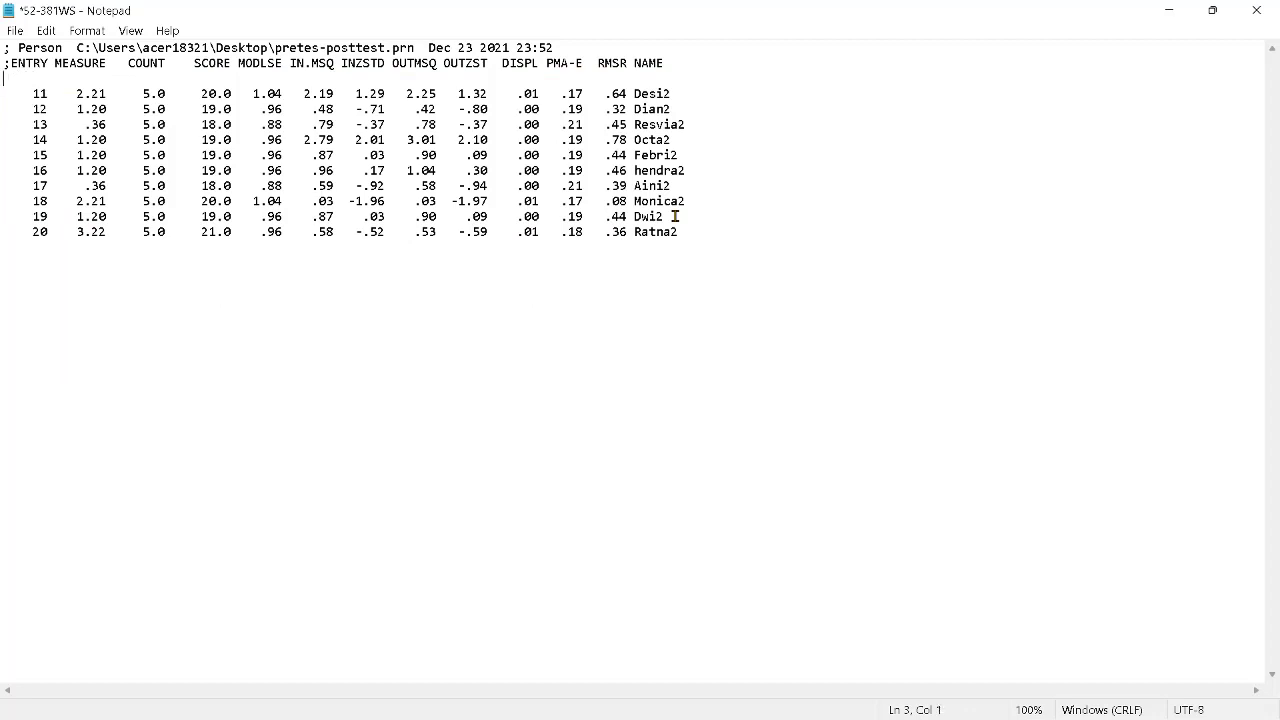
key(BackSpace)
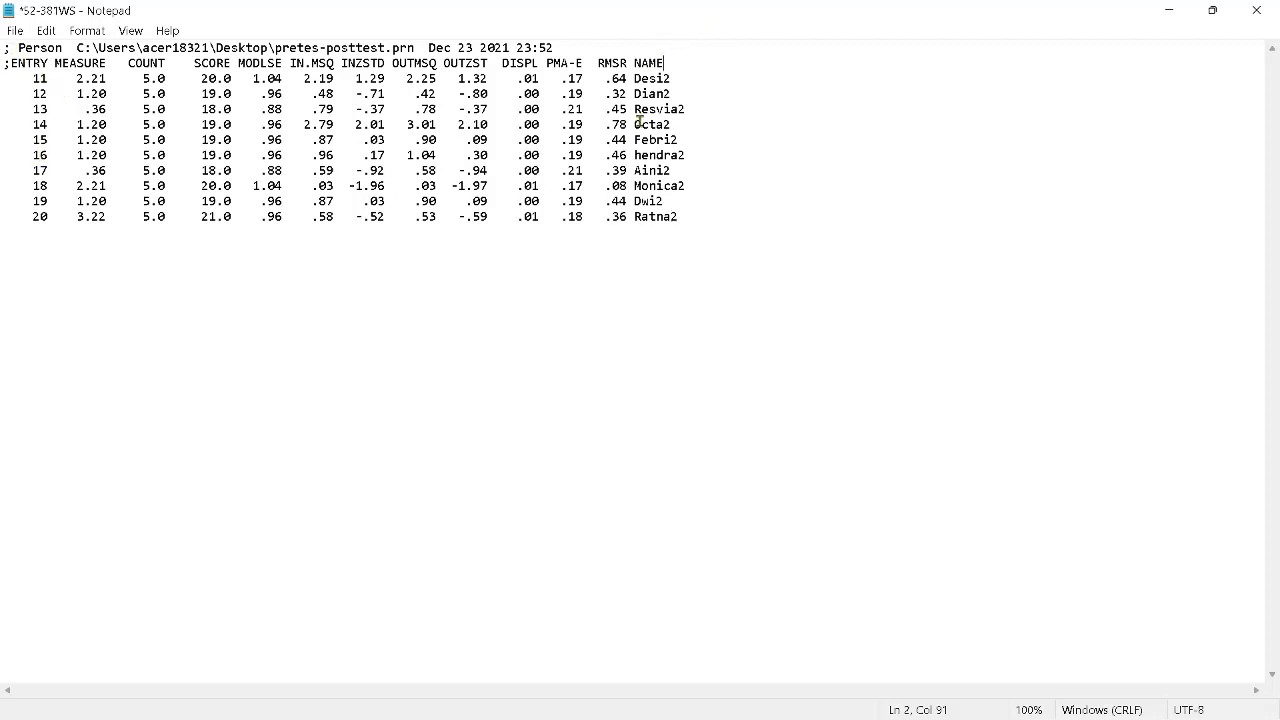
Step: Renumber the first three remaining person entries, 11 to 13, as 1, 2 and 3
click(69, 94)
click(48, 78)
key(BackSpace)
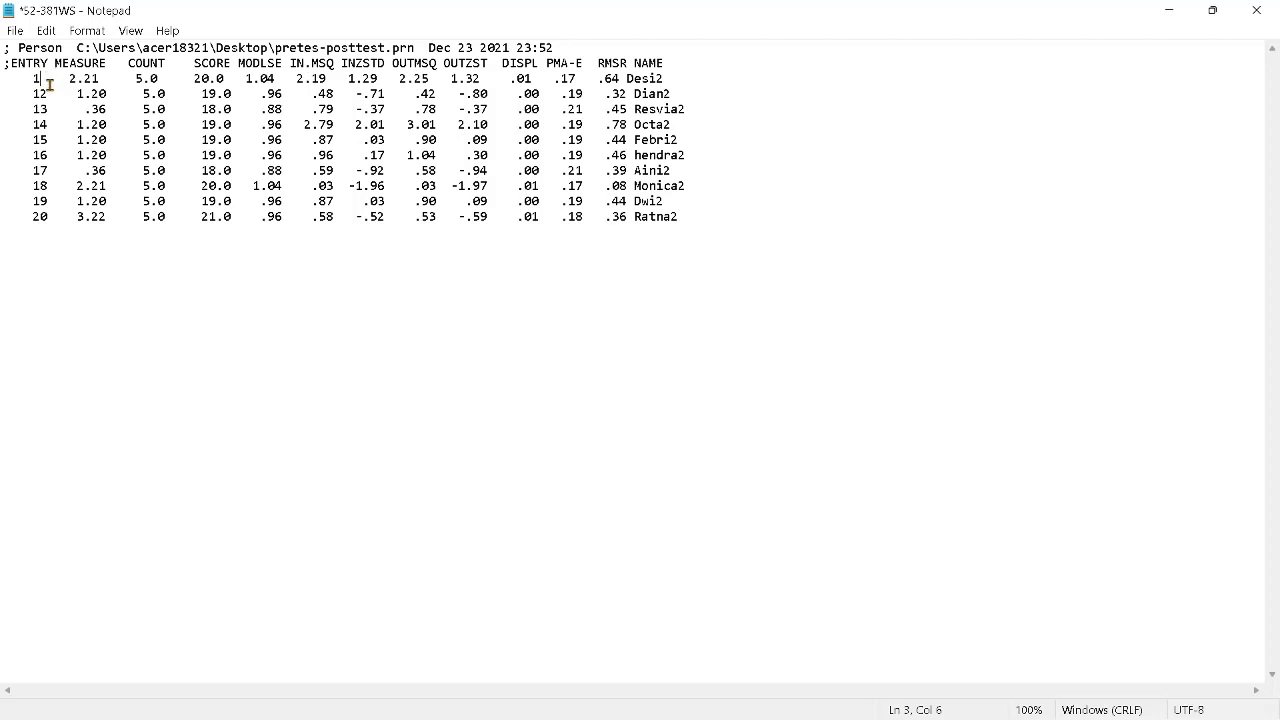
key(BackSpace)
key(BackSpace)
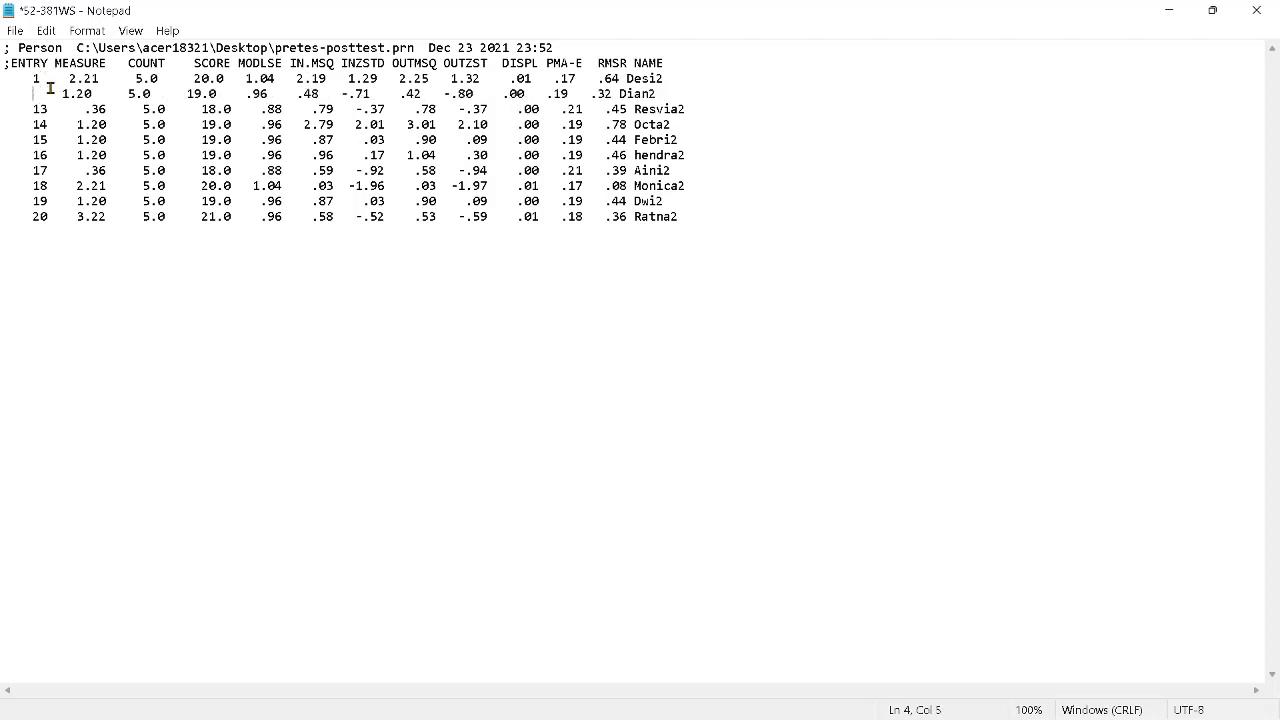
text(2)
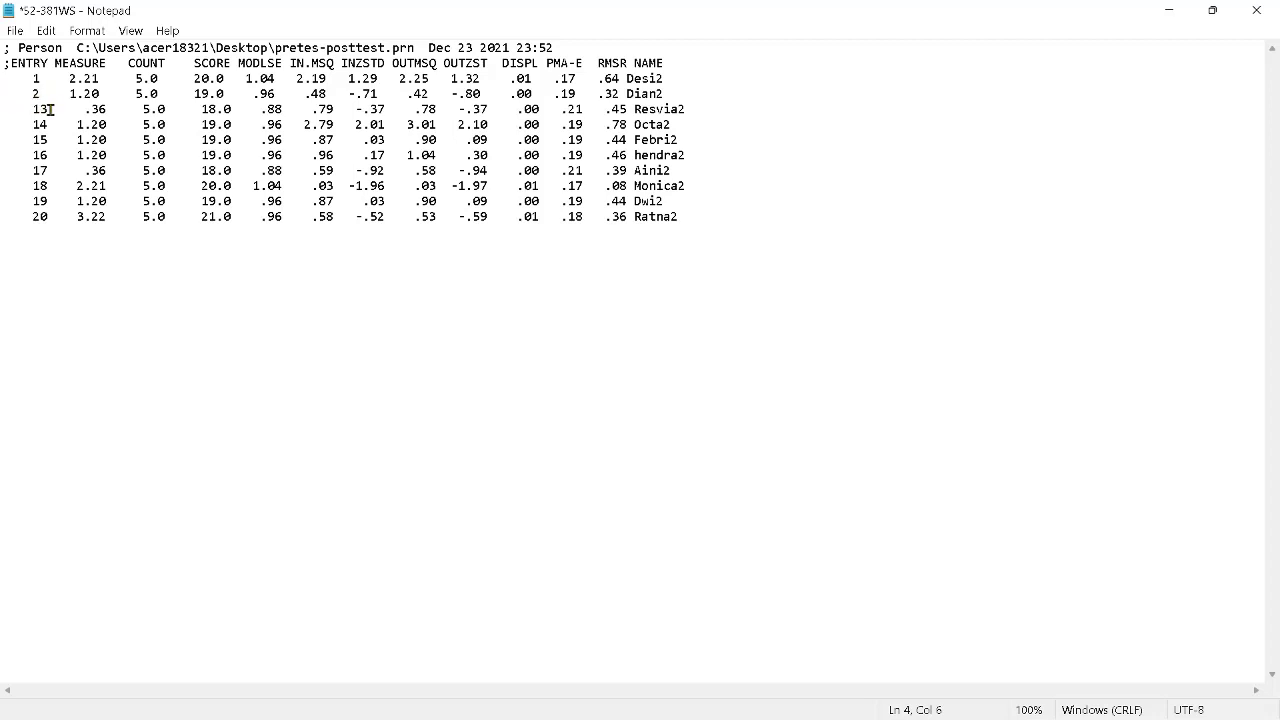
key(BackSpace)
key(BackSpace)
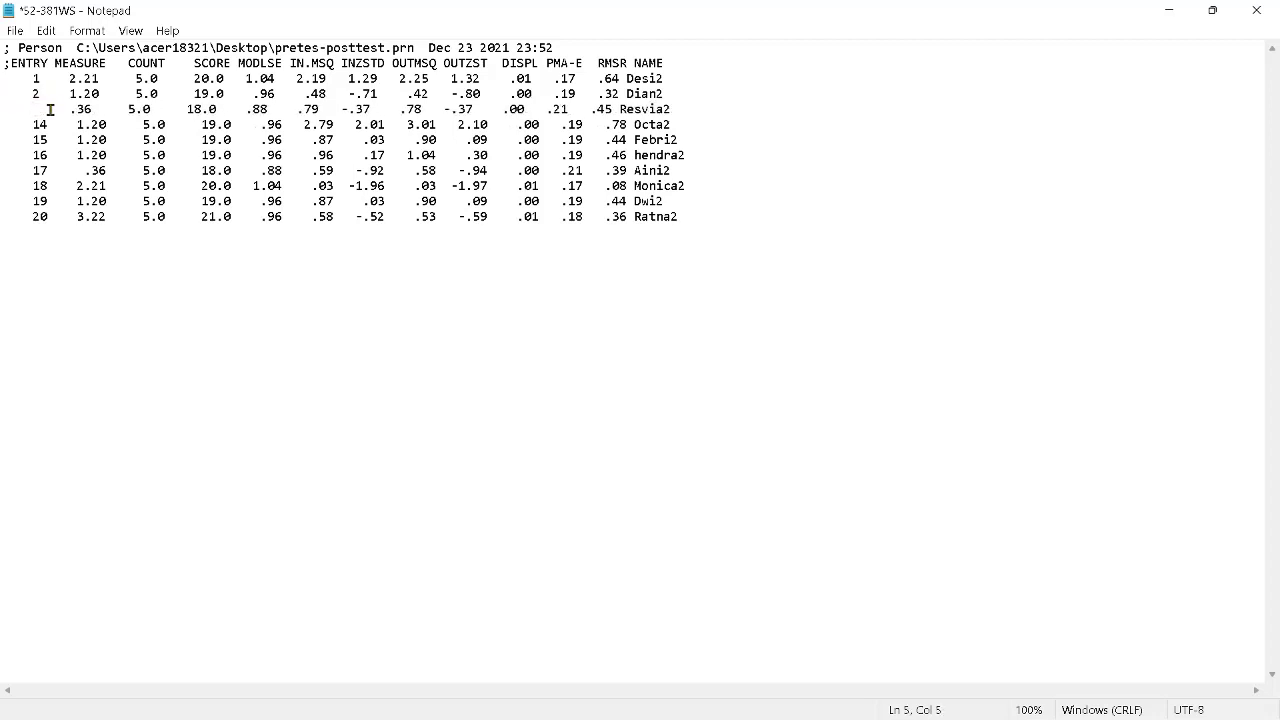
text(3)
Step: Renumber person entries 14 and 15 as 4 and 5
click(50, 124)
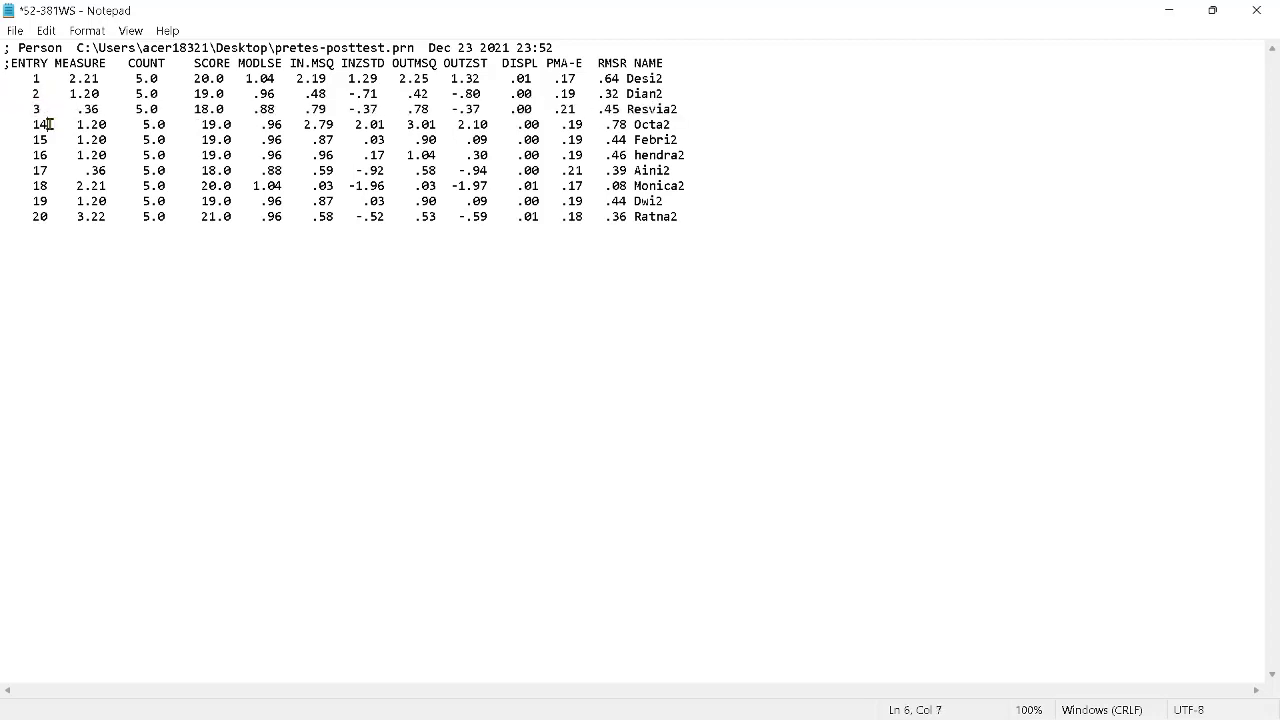
double_click(49, 124)
click(47, 124)
key(BackSpace)
key(BackSpace)
text(4)
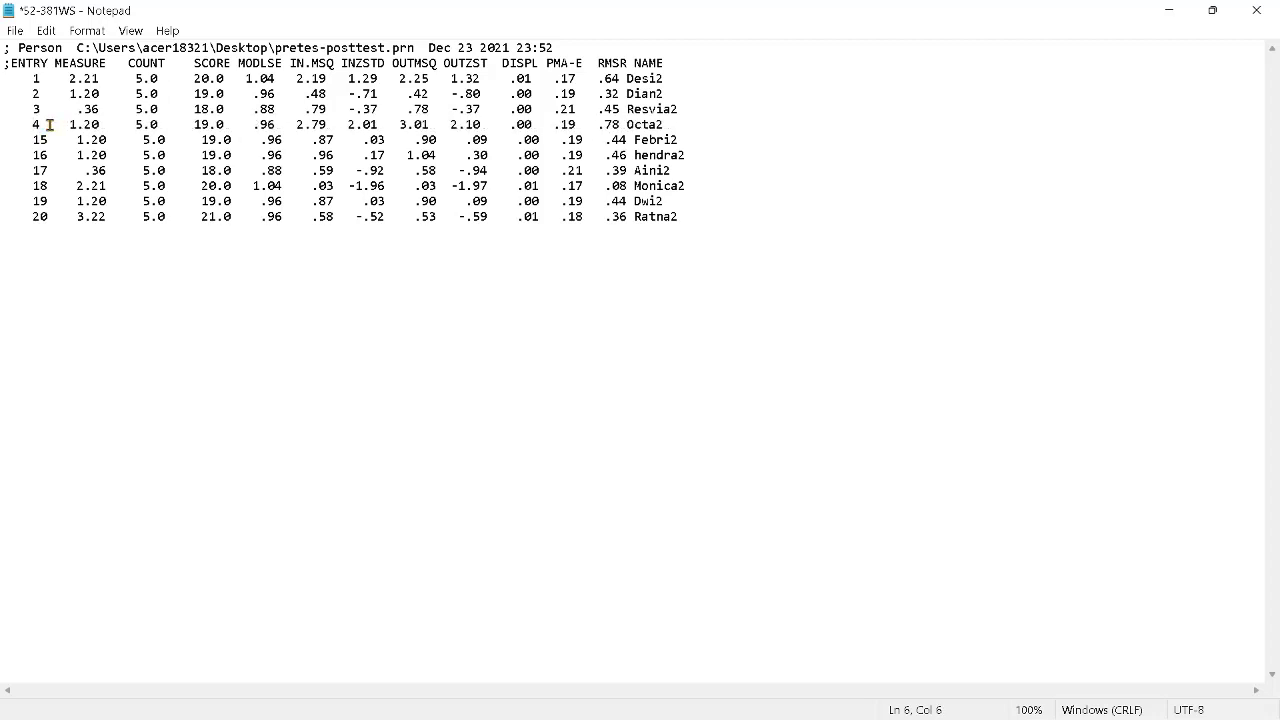
key(BackSpace)
key(BackSpace)
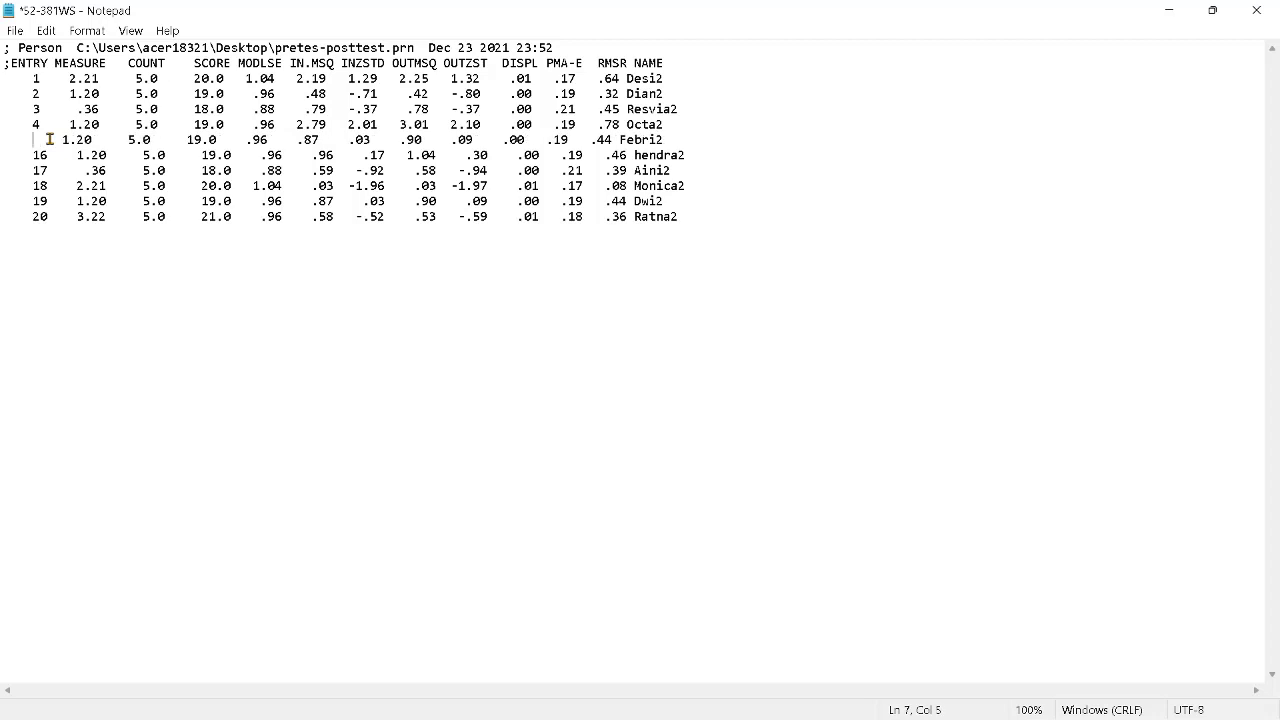
text(5)
Step: Renumber person entries 16 and 17 as 6 and 7
click(49, 156)
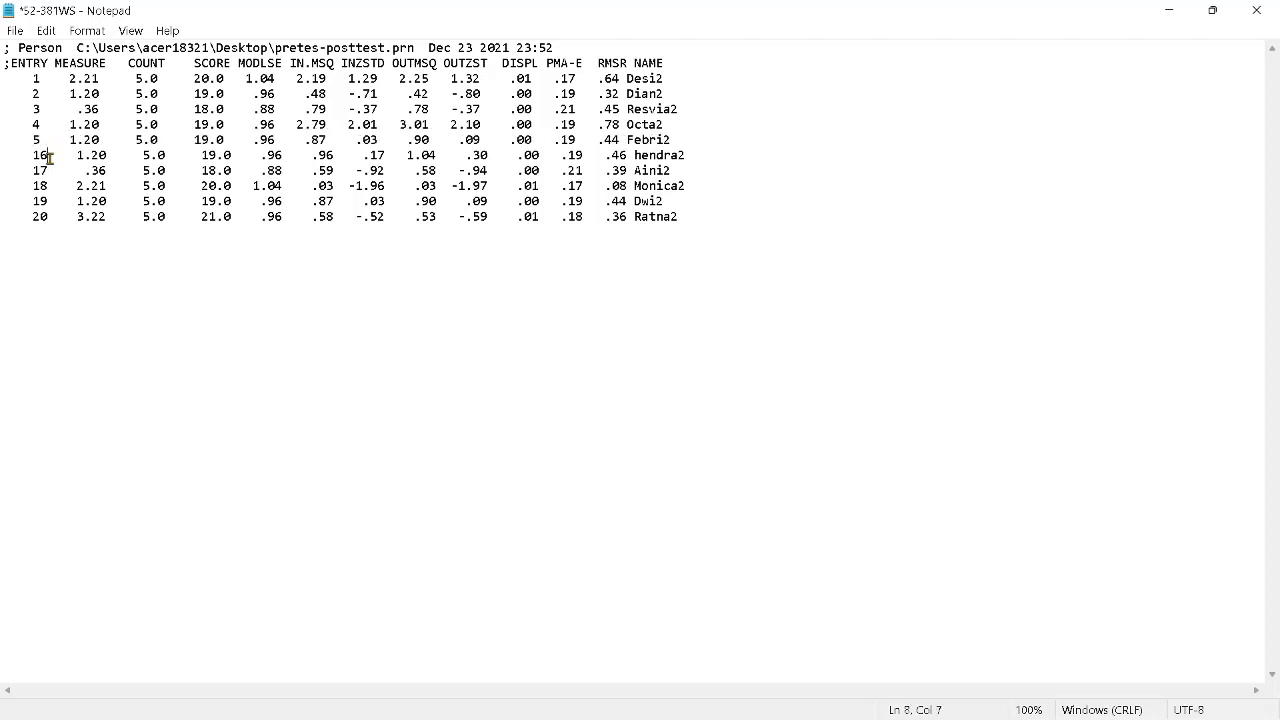
key(BackSpace)
key(BackSpace)
text(6)
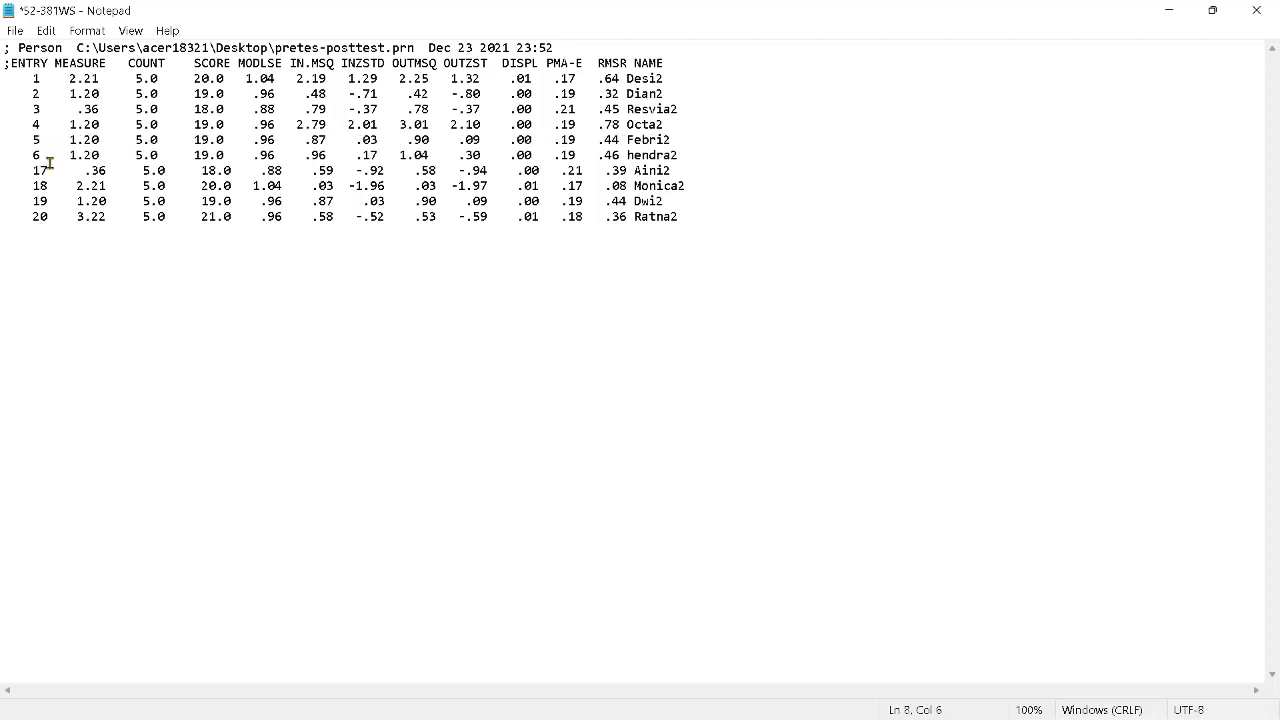
key(BackSpace)
key(BackSpace)
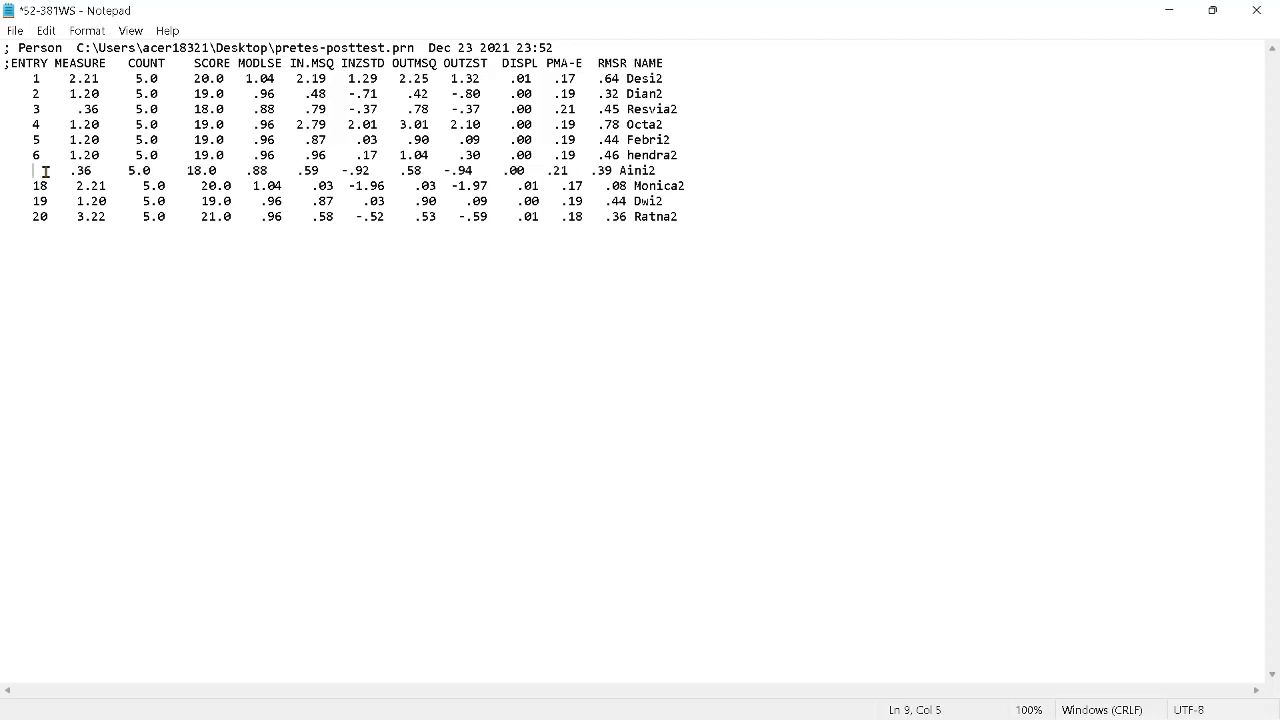
text(7)
Step: Renumber the last three person entries, 18 to 20, as 8, 9 and 10
click(46, 186)
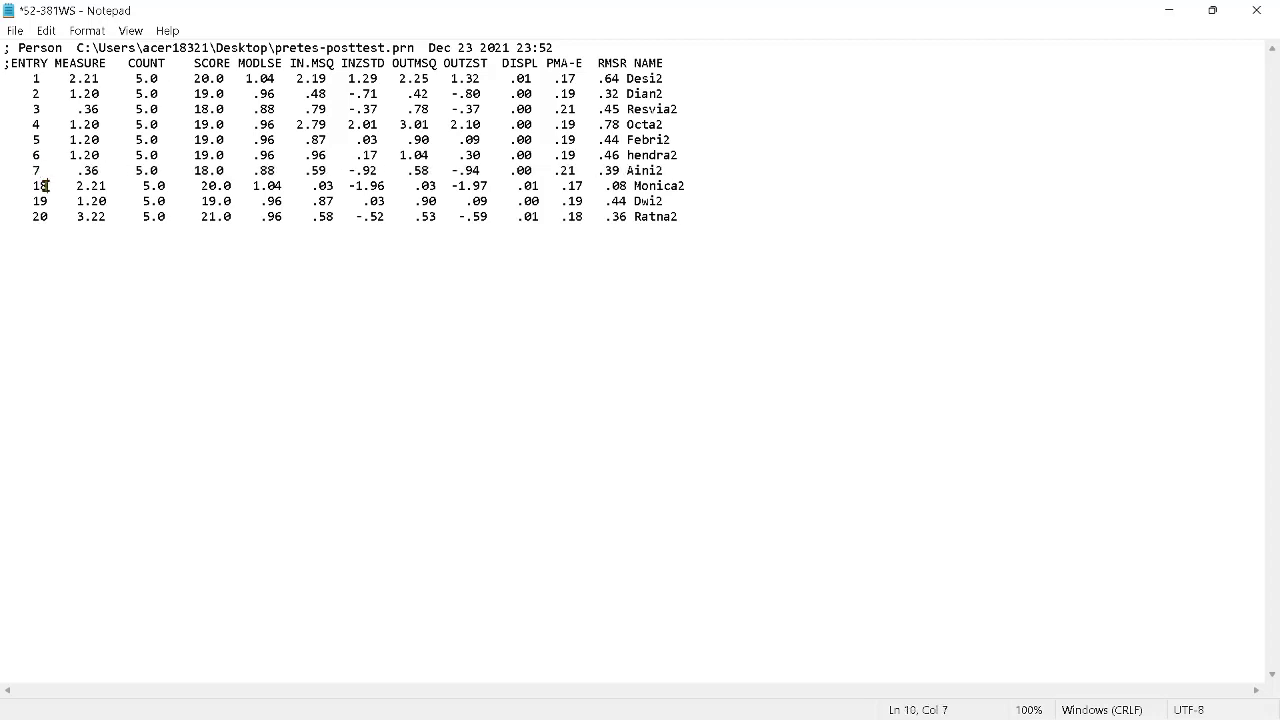
key(BackSpace)
key(BackSpace)
text(8)
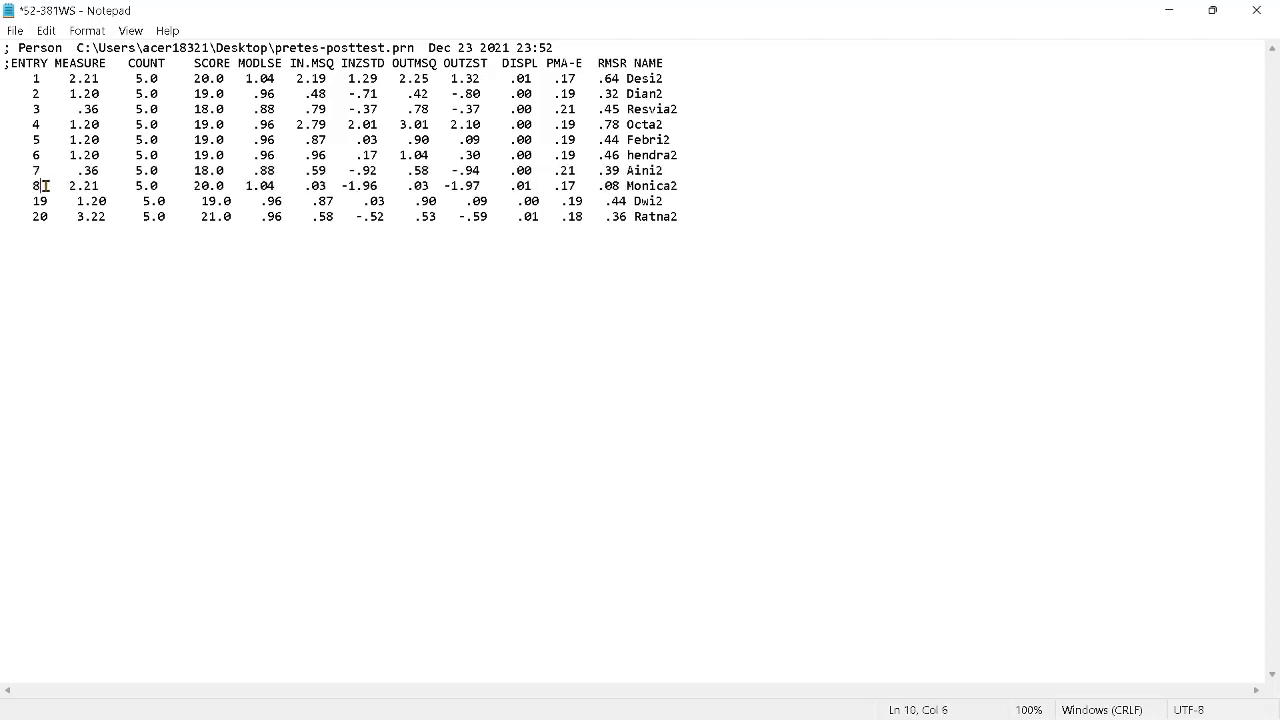
key(Right)
key(BackSpace)
key(BackSpace)
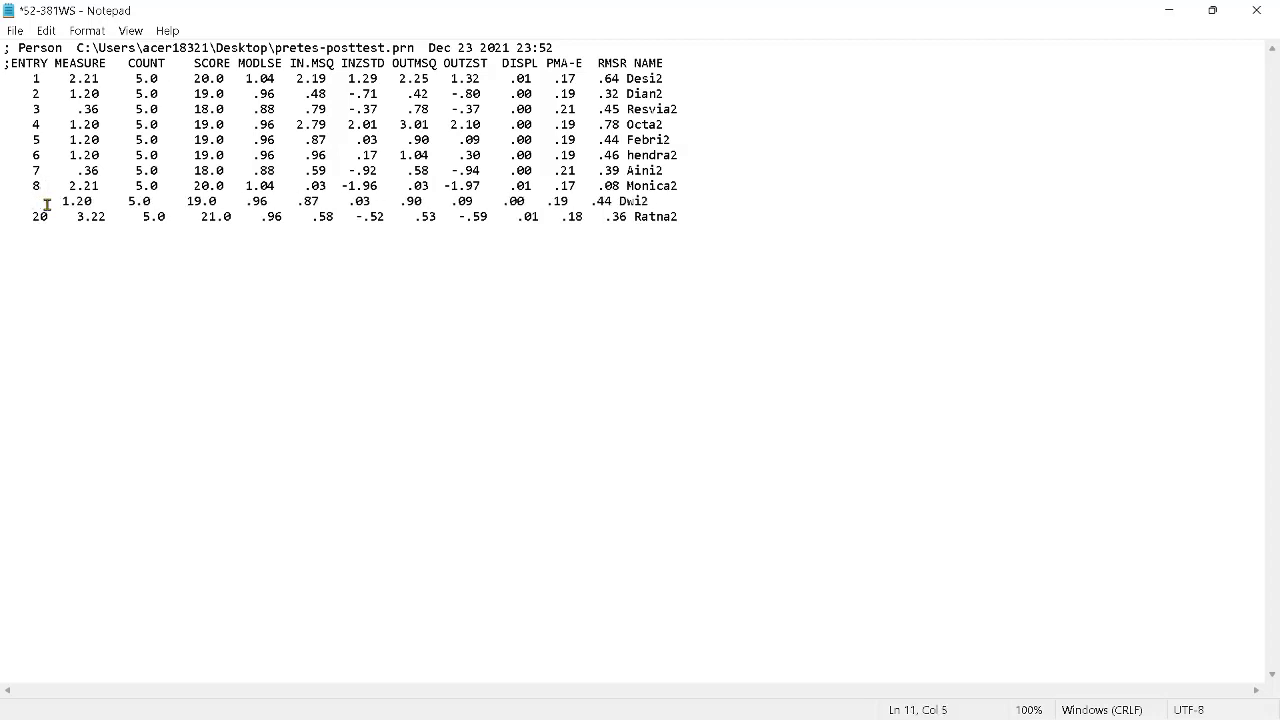
text(9)
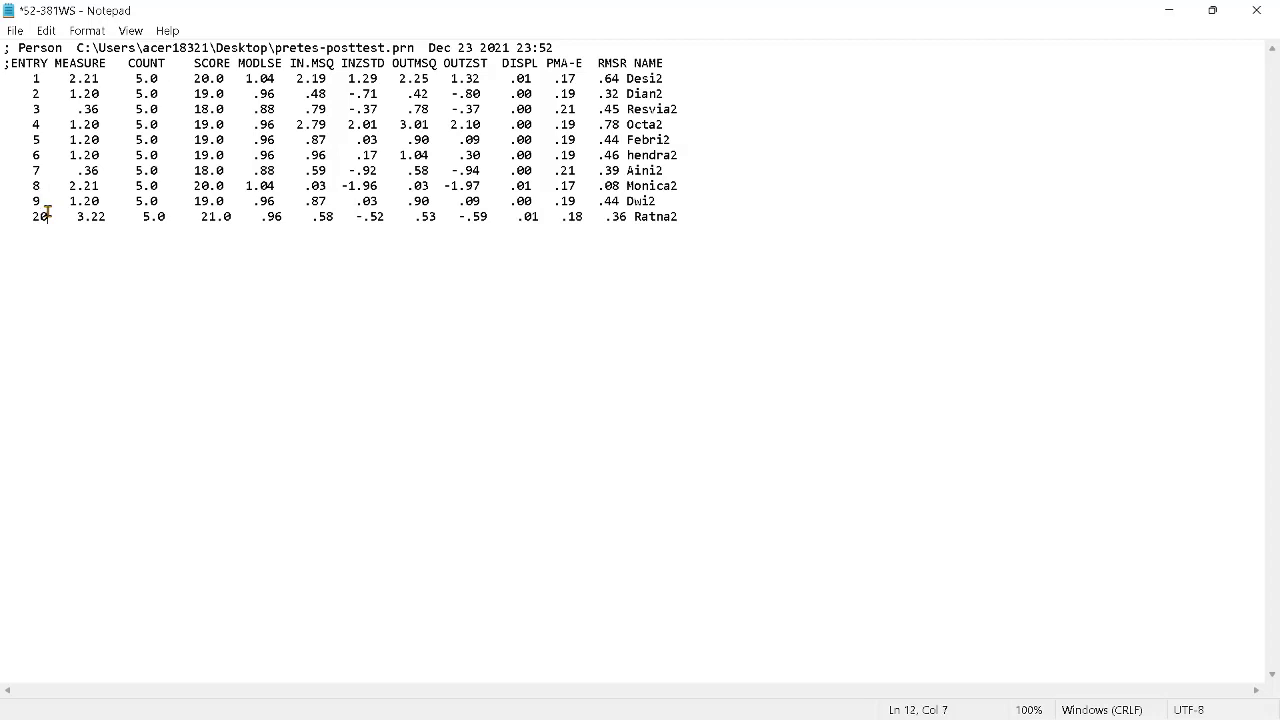
key(BackSpace)
key(BackSpace)
text(10)
Step: Indent the rows of entries 1 to 9 by one space to align their columns with entry 10
click(33, 79)
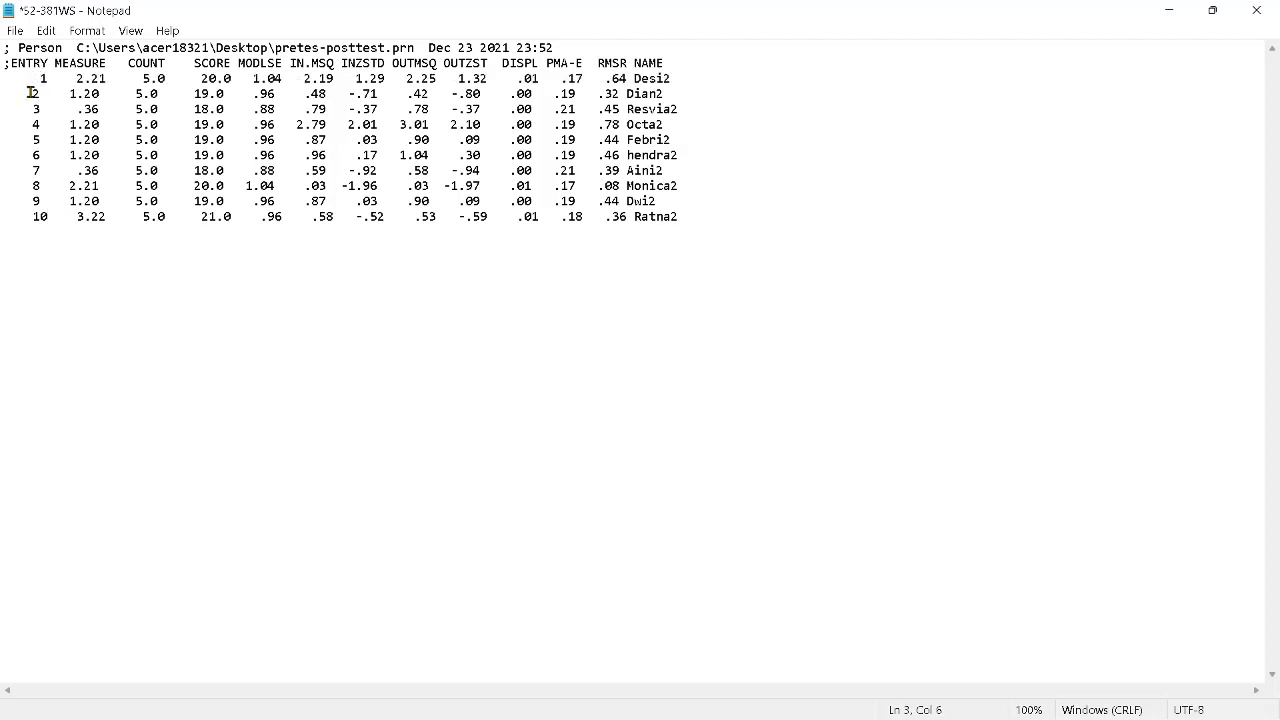
click(33, 93)
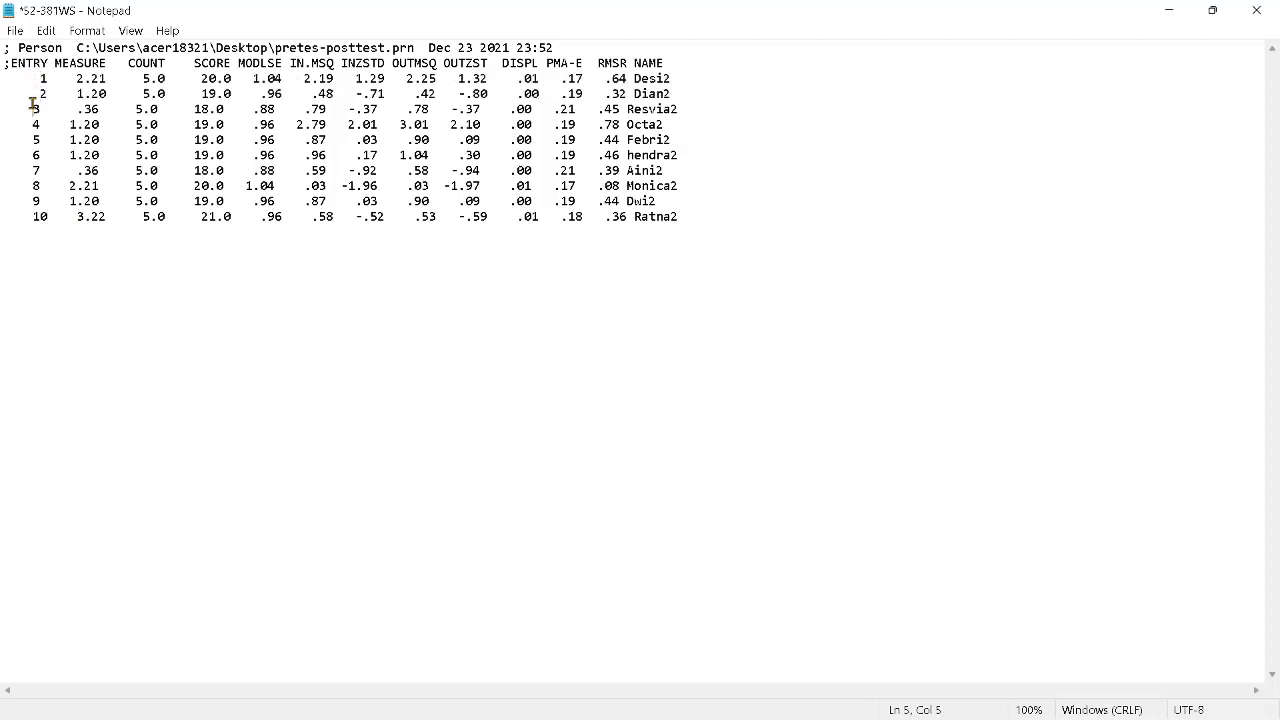
click(33, 124)
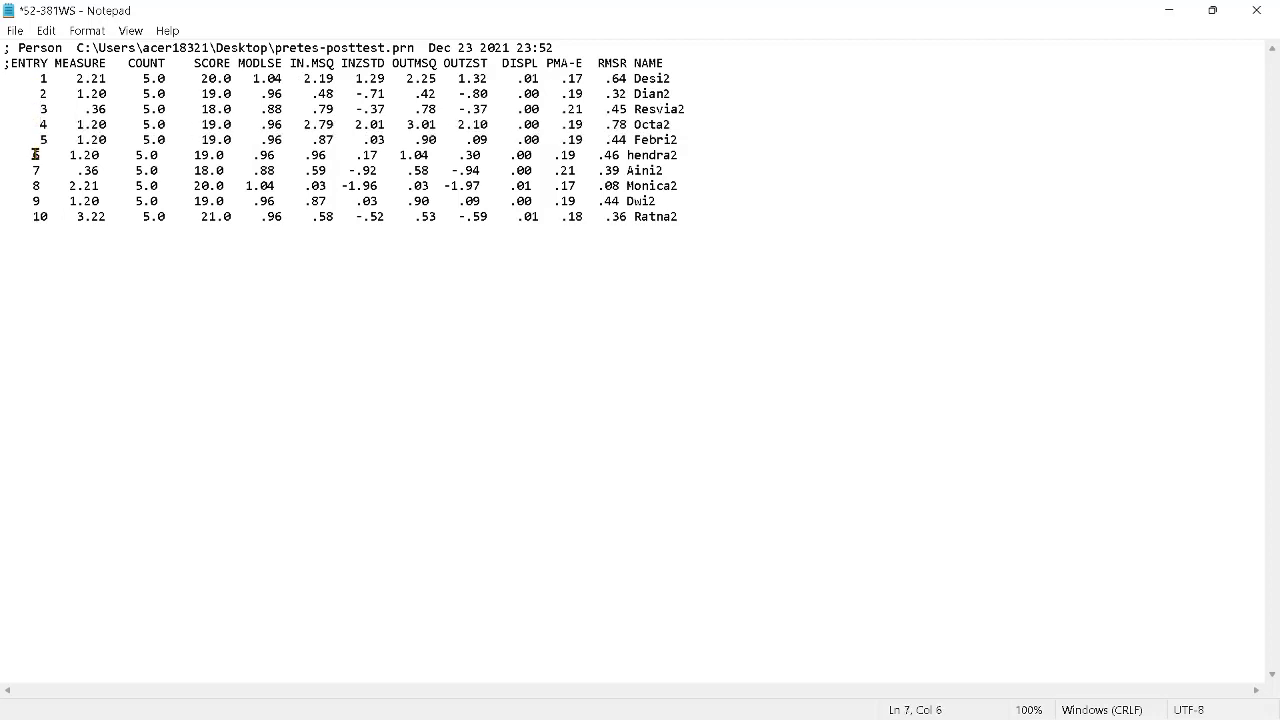
click(35, 155)
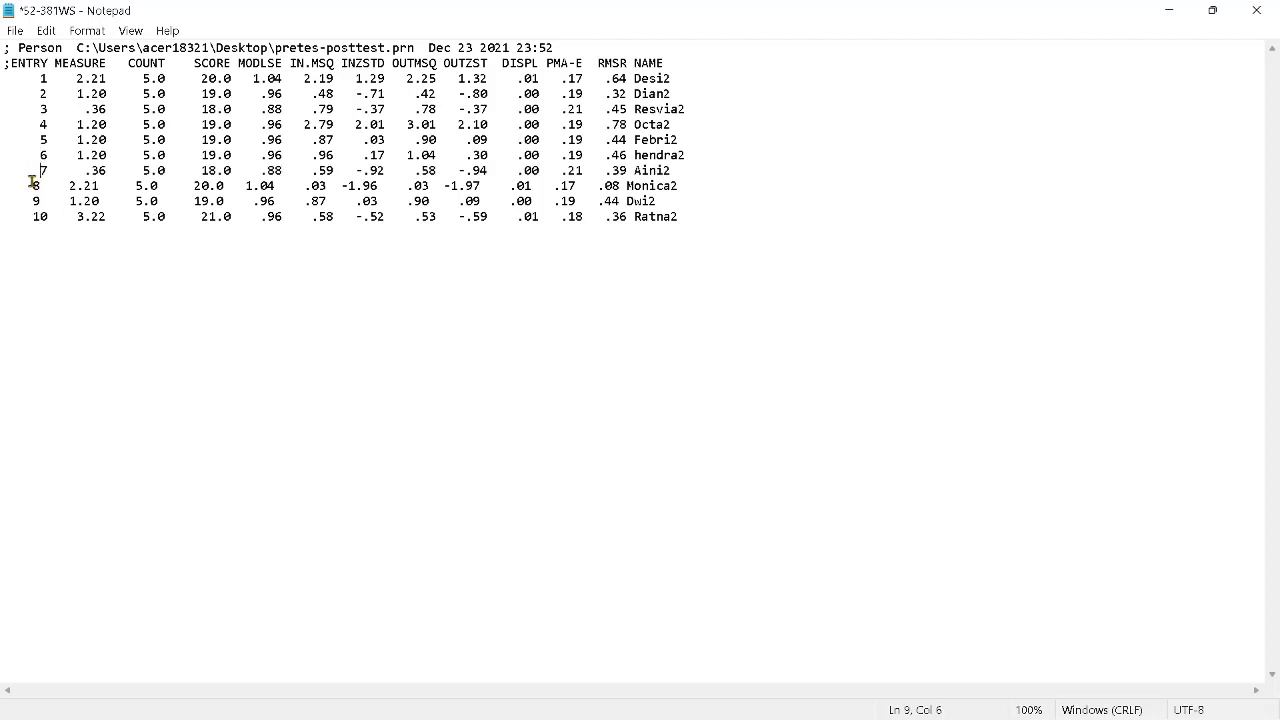
click(33, 185)
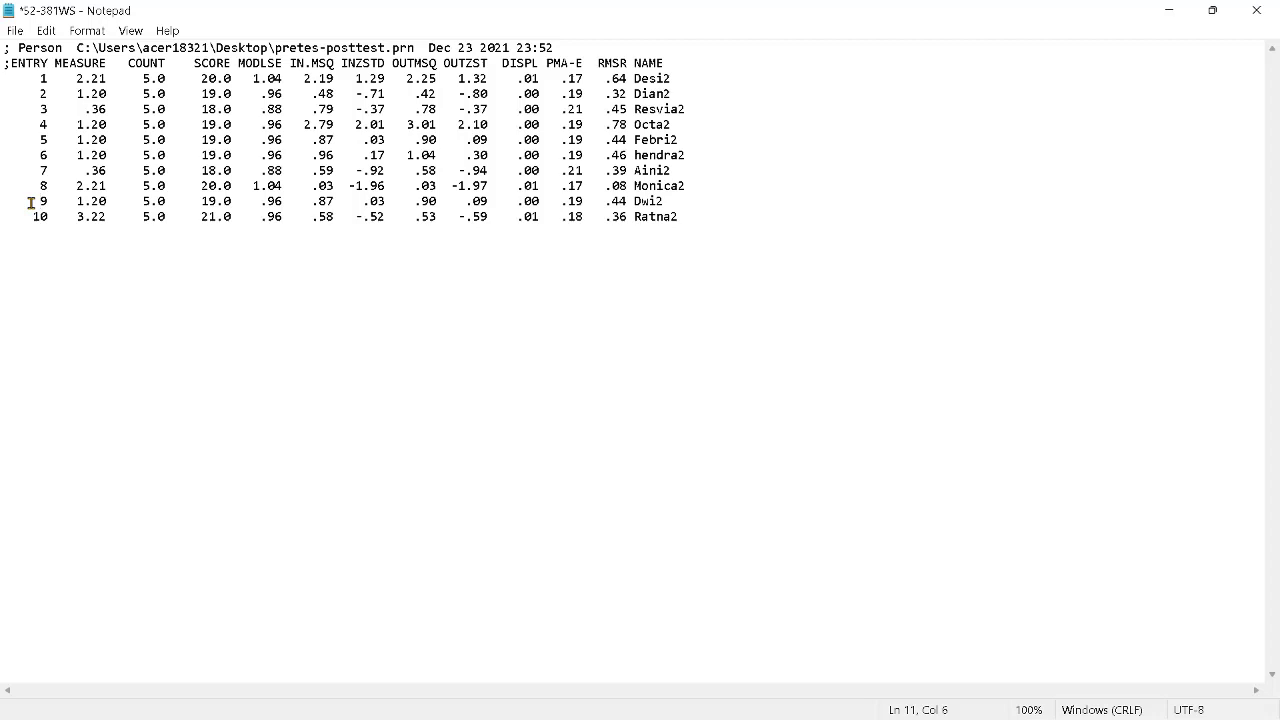
Step: Remove the trailing 2 from every person name in the NAME column
click(678, 76)
key(BackSpace)
click(711, 95)
key(BackSpace)
key(BackSpace)
key(BackSpace)
click(688, 157)
key(BackSpace)
key(BackSpace)
click(690, 185)
click(676, 200)
key(BackSpace)
Step: Close the edited person file without saving it
click(17, 31)
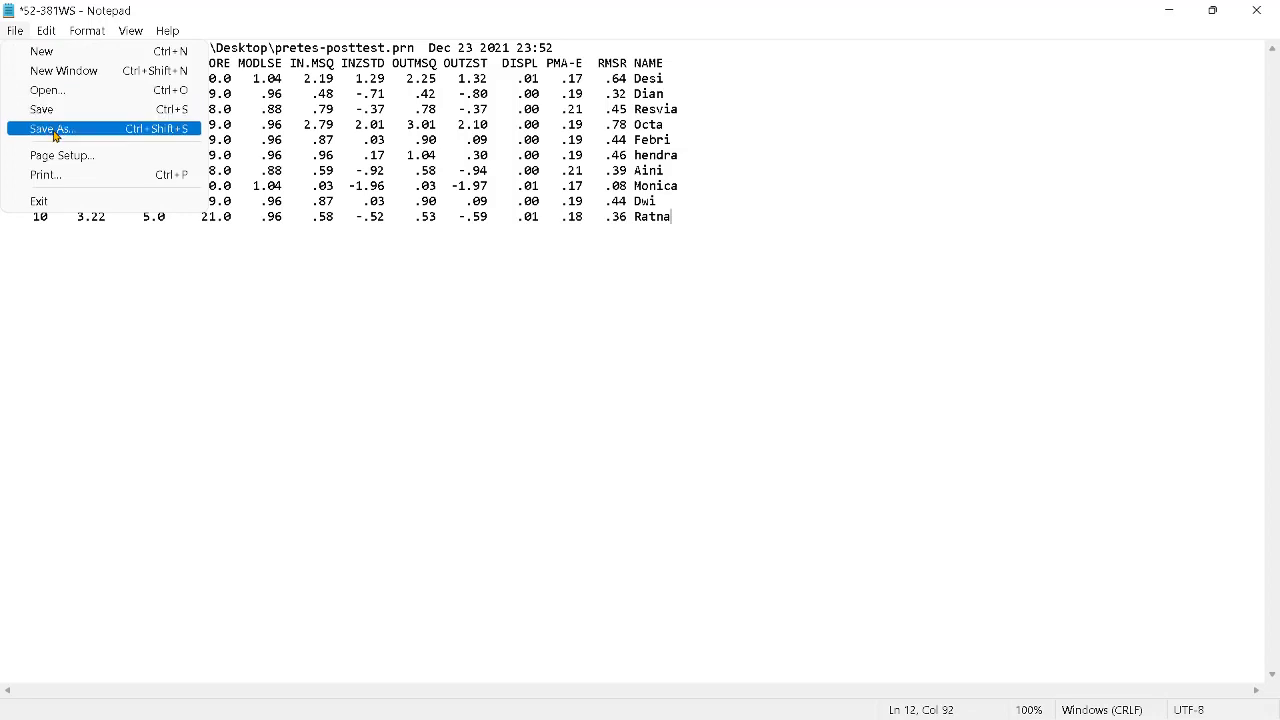
click(587, 351)
click(1256, 10)
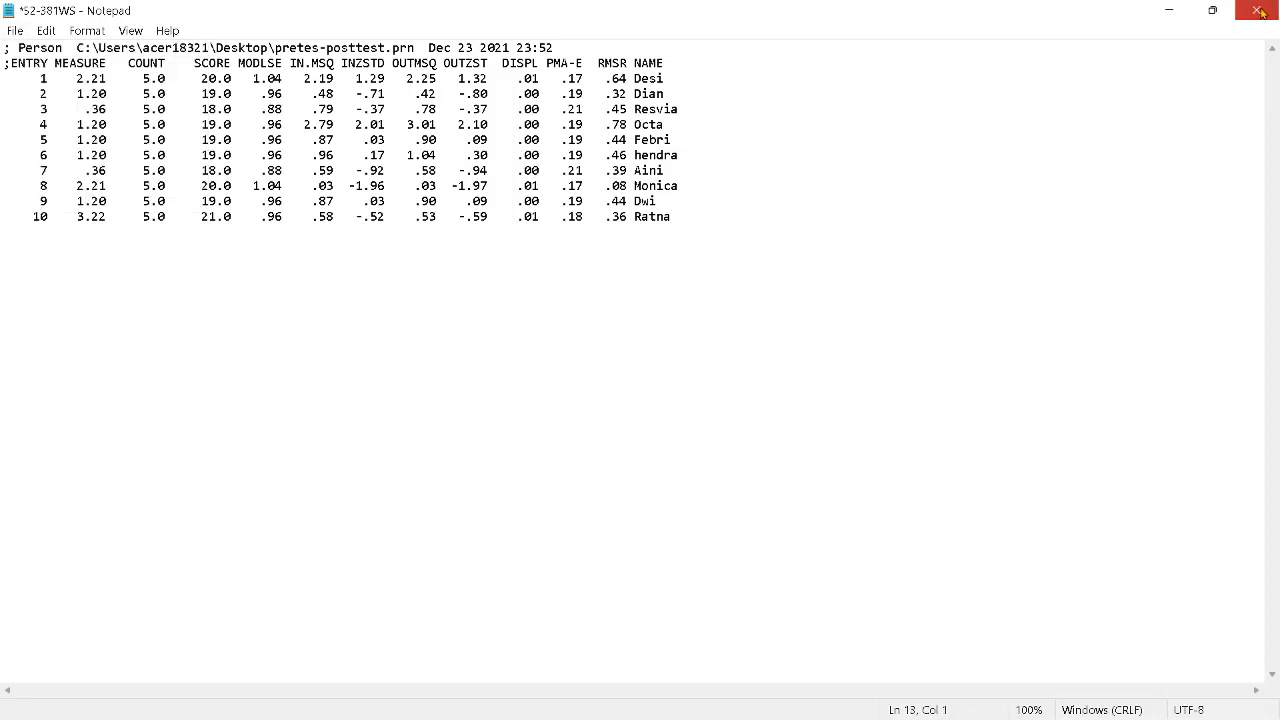
click(673, 381)
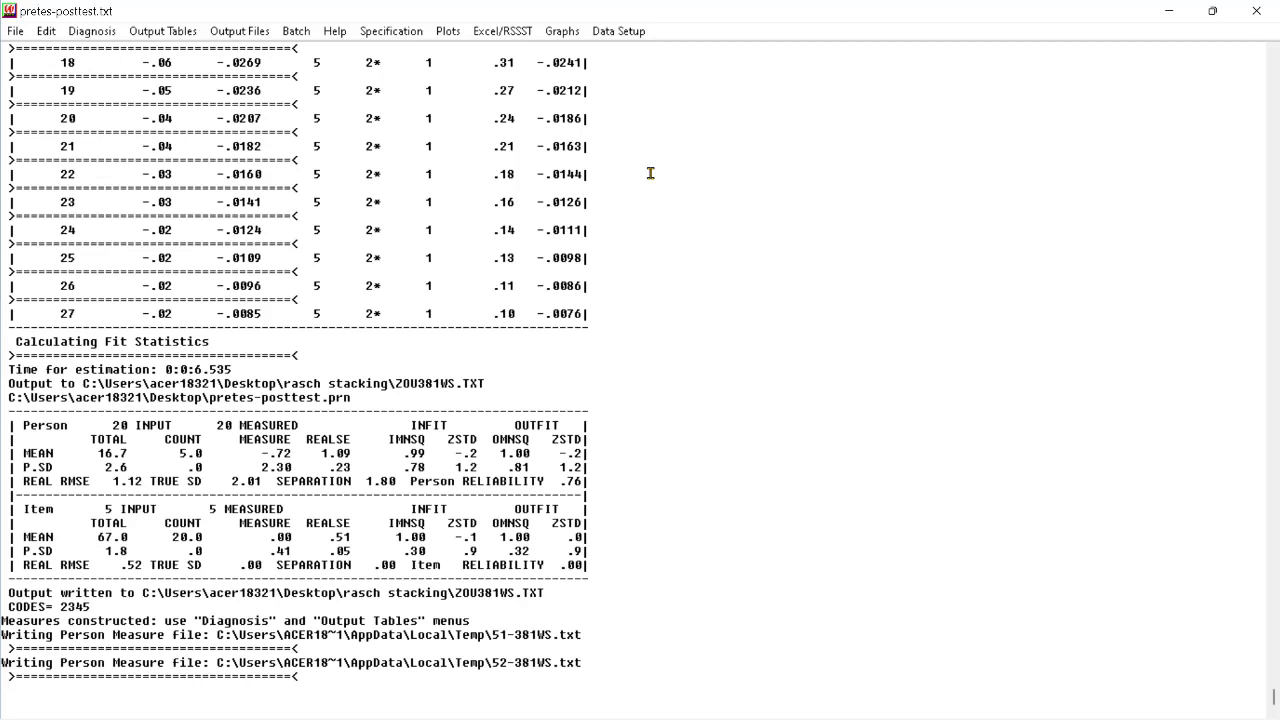
Step: Start a Compare statistics scatterplot for persons with Measure as the x-axis statistic
click(450, 36)
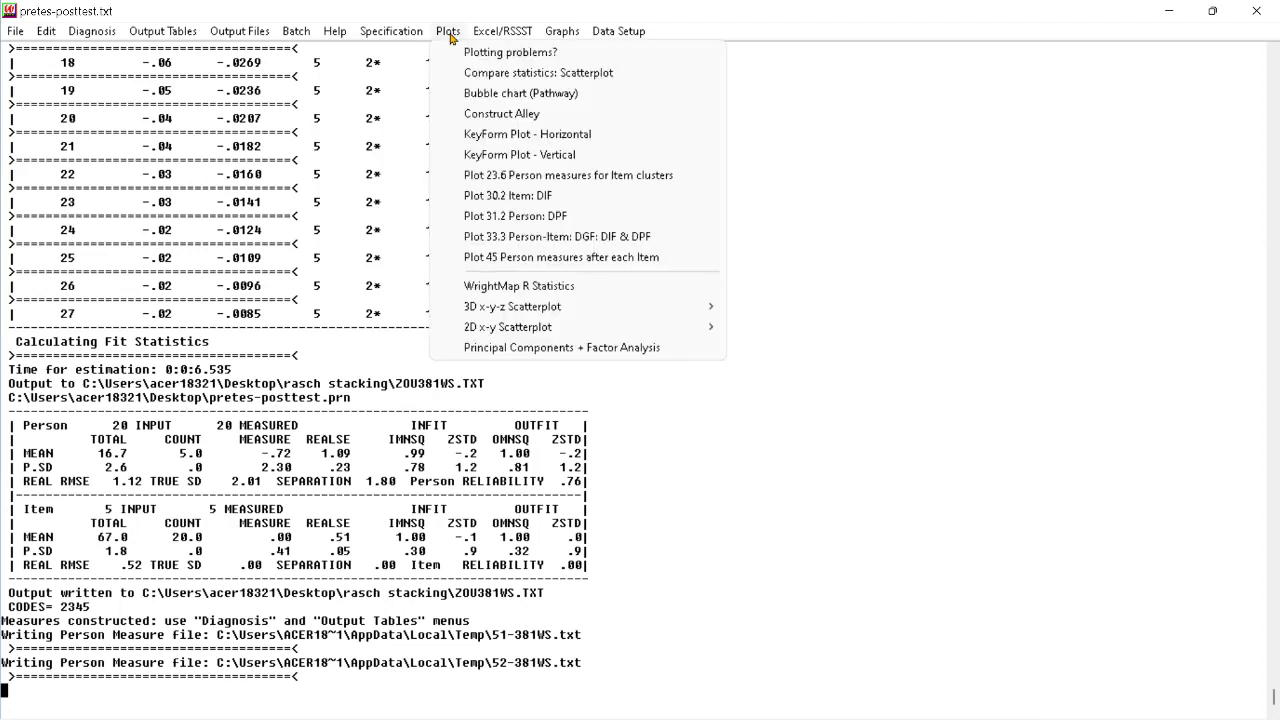
click(533, 78)
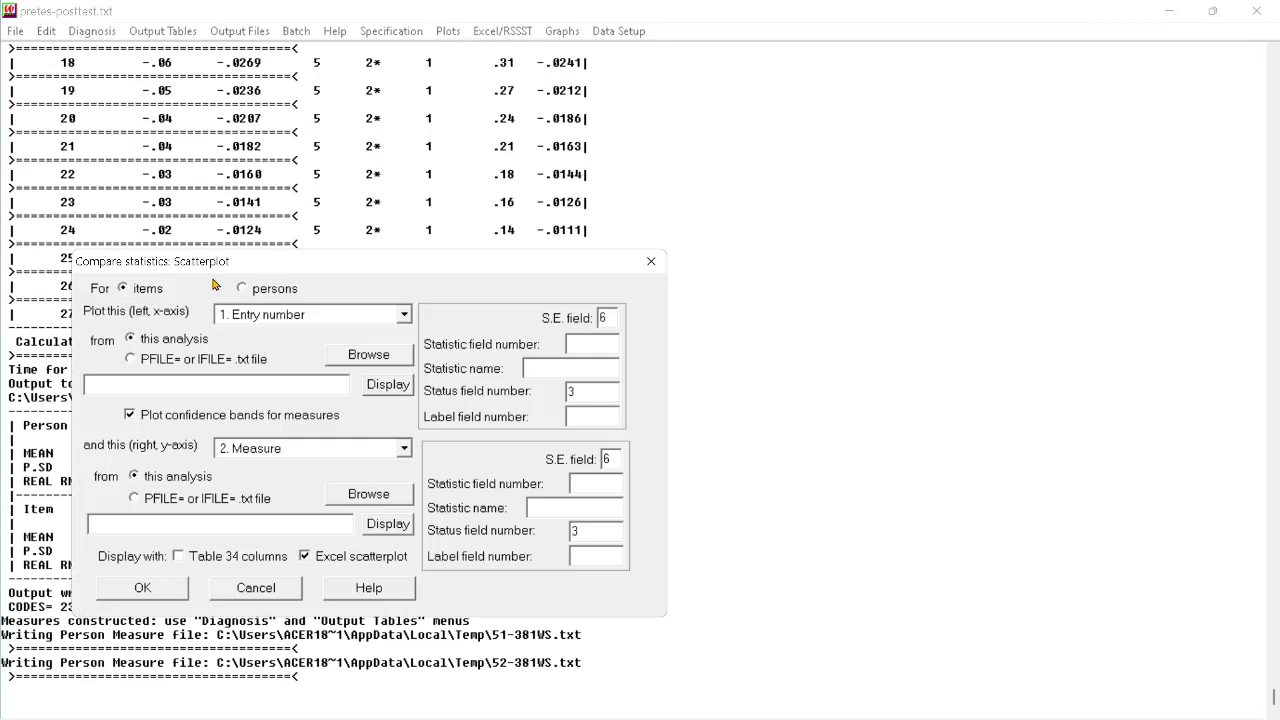
click(241, 289)
click(404, 316)
click(264, 352)
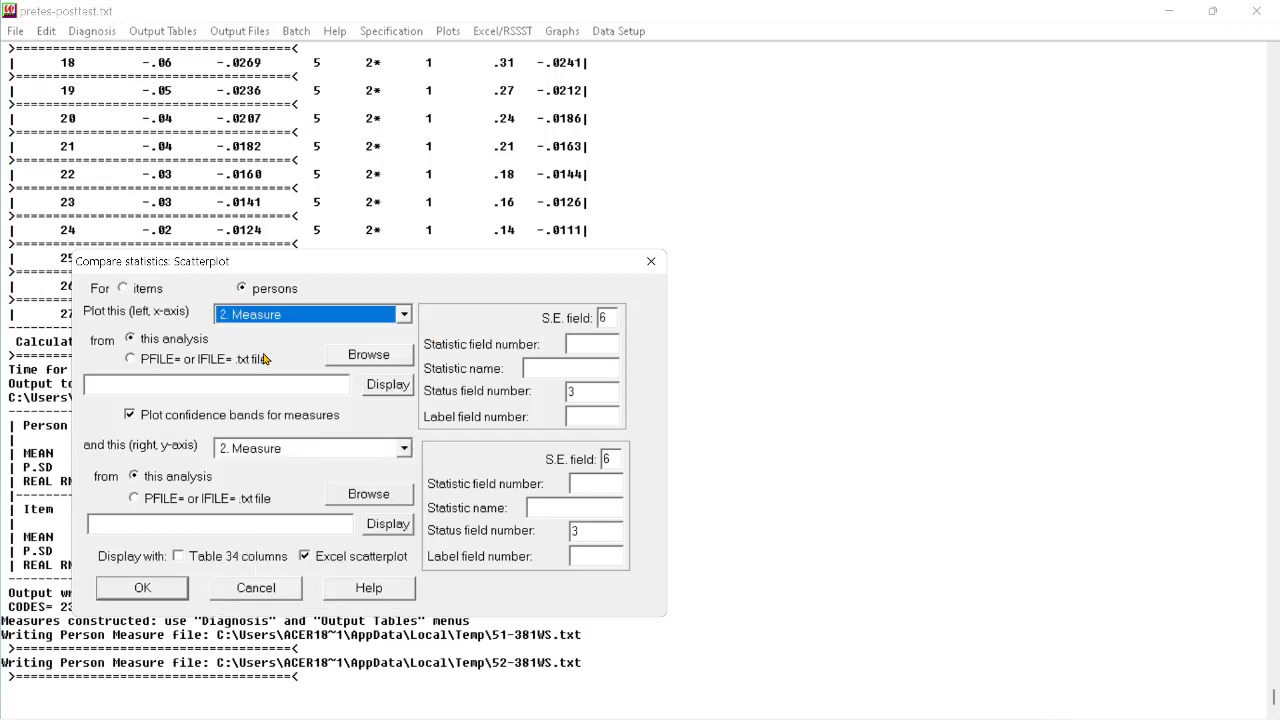
Step: Use the pre test text file from the rasch stacking folder as the x-axis PFILE source
click(131, 359)
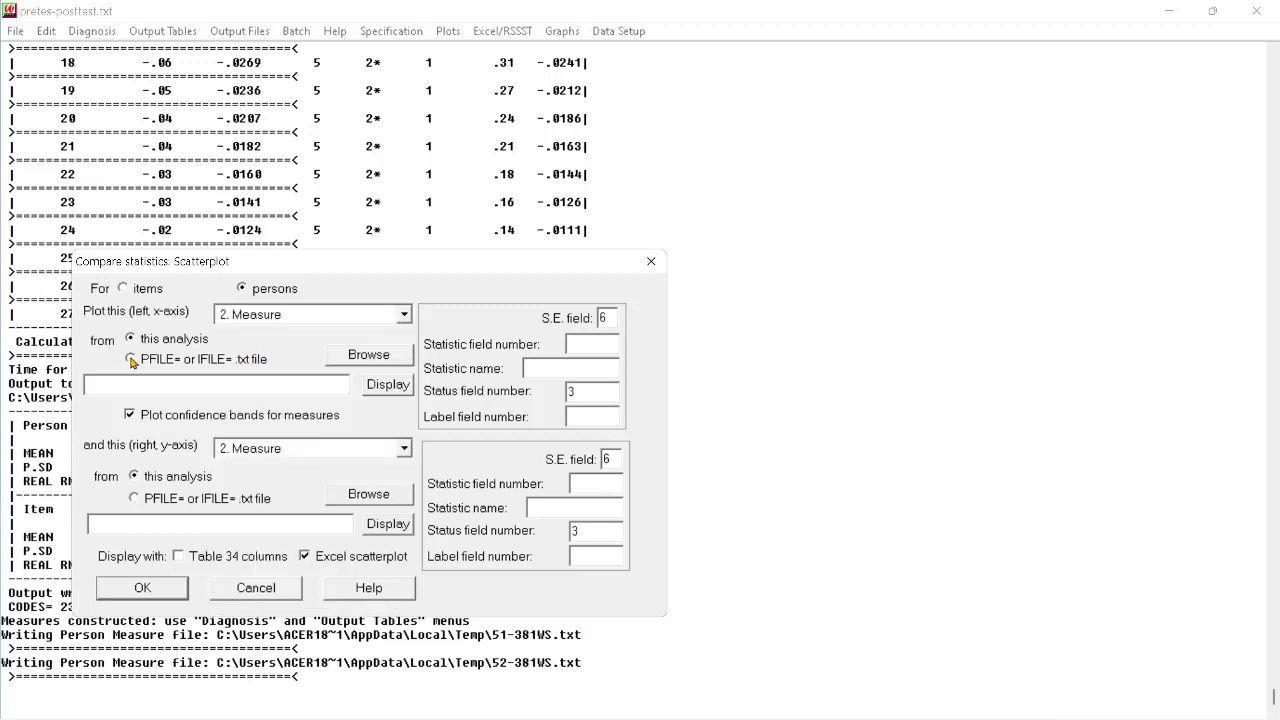
click(352, 362)
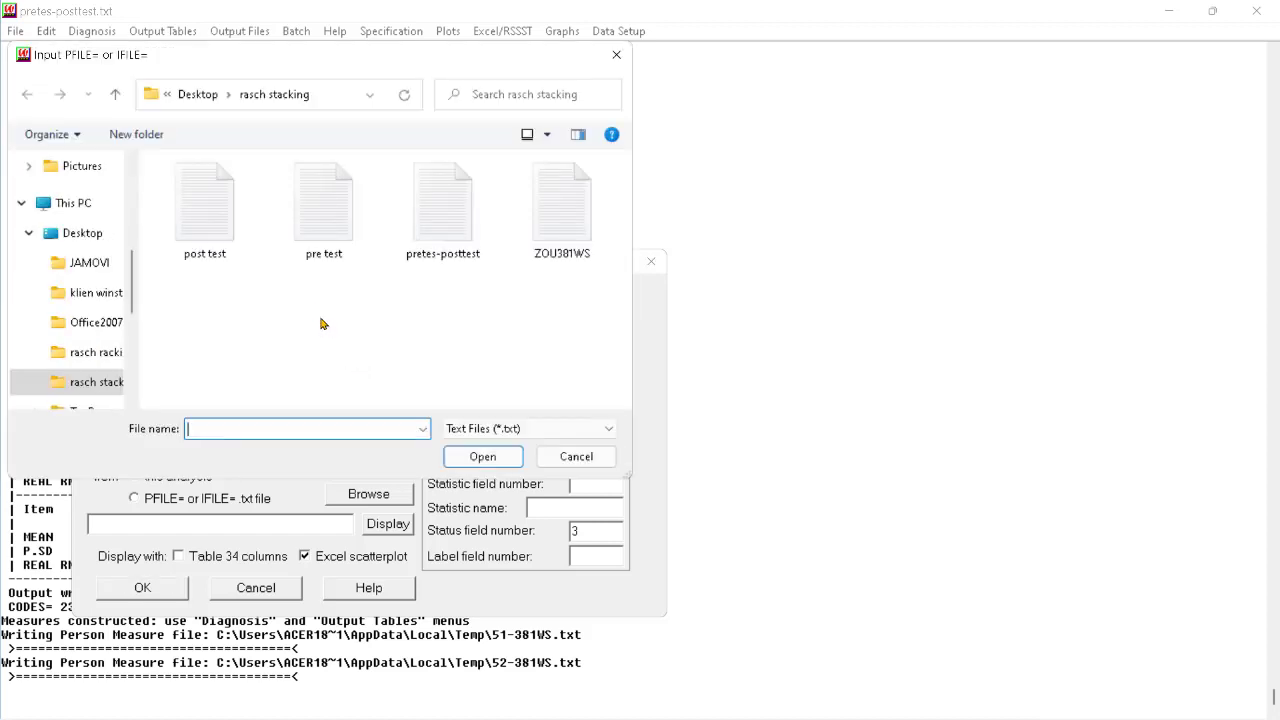
click(320, 212)
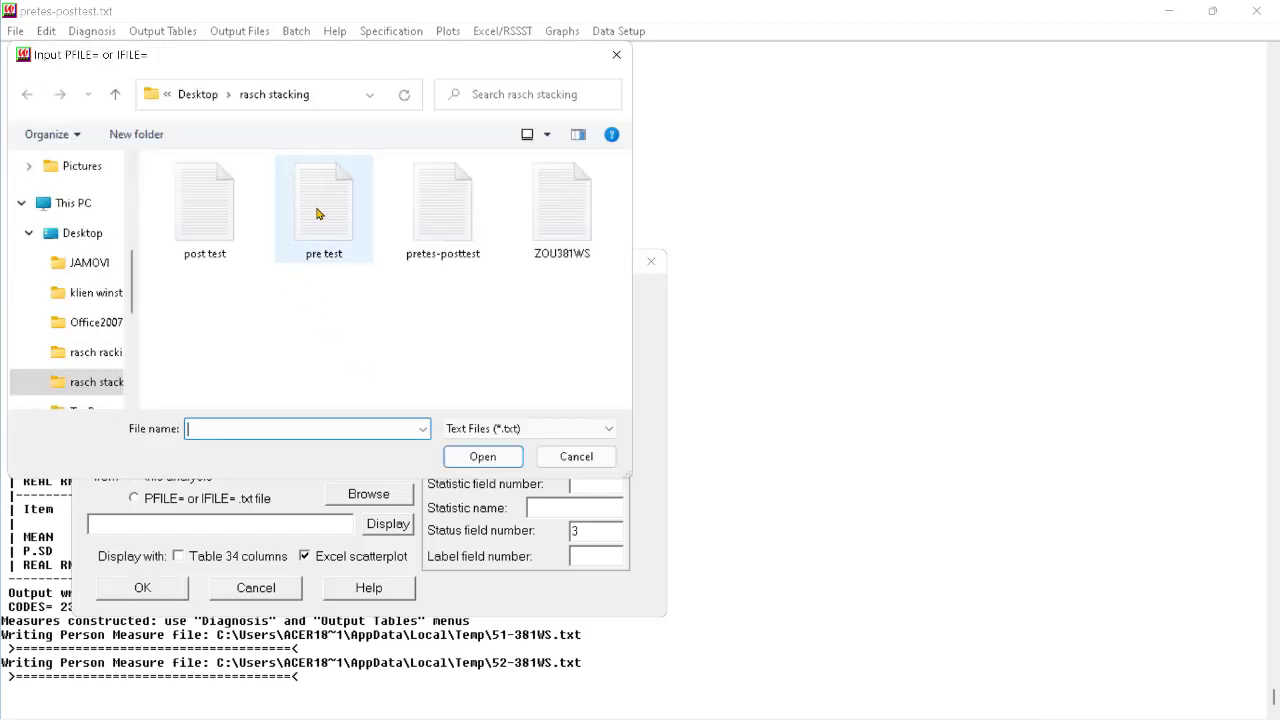
click(476, 457)
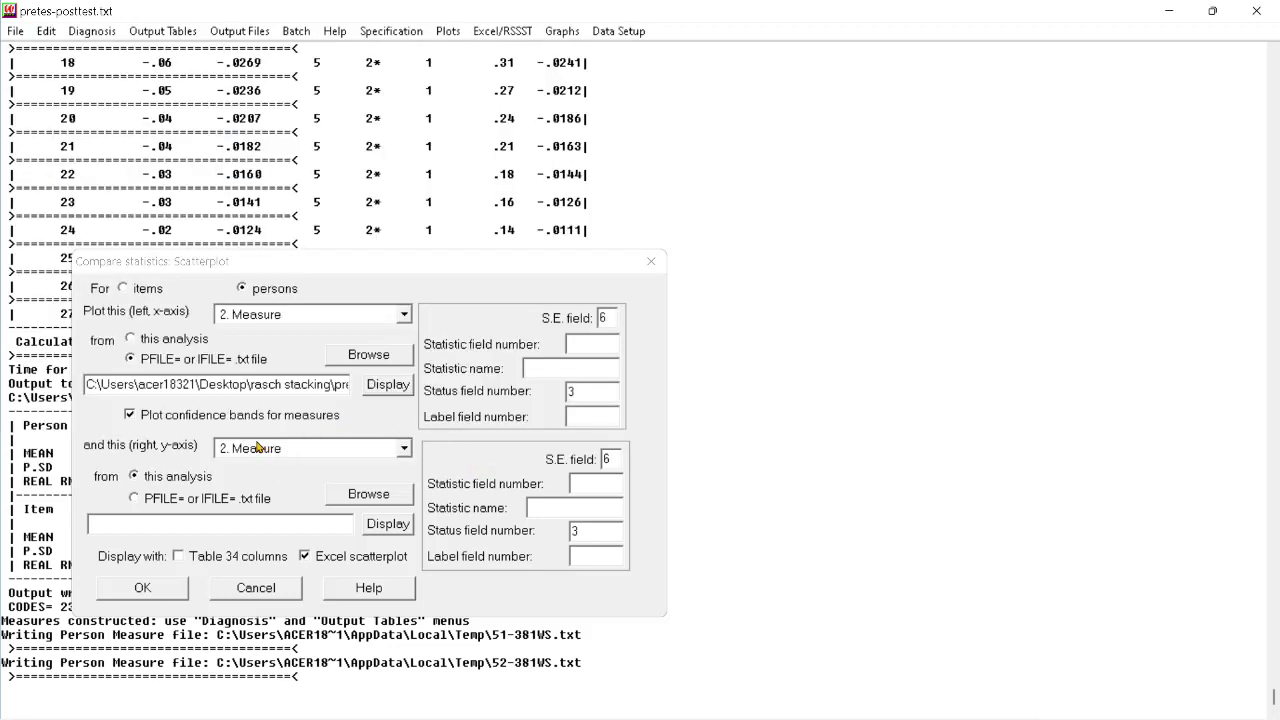
Step: Use the post test text file as the y-axis PFILE source and enable display with Table 34 columns
click(133, 498)
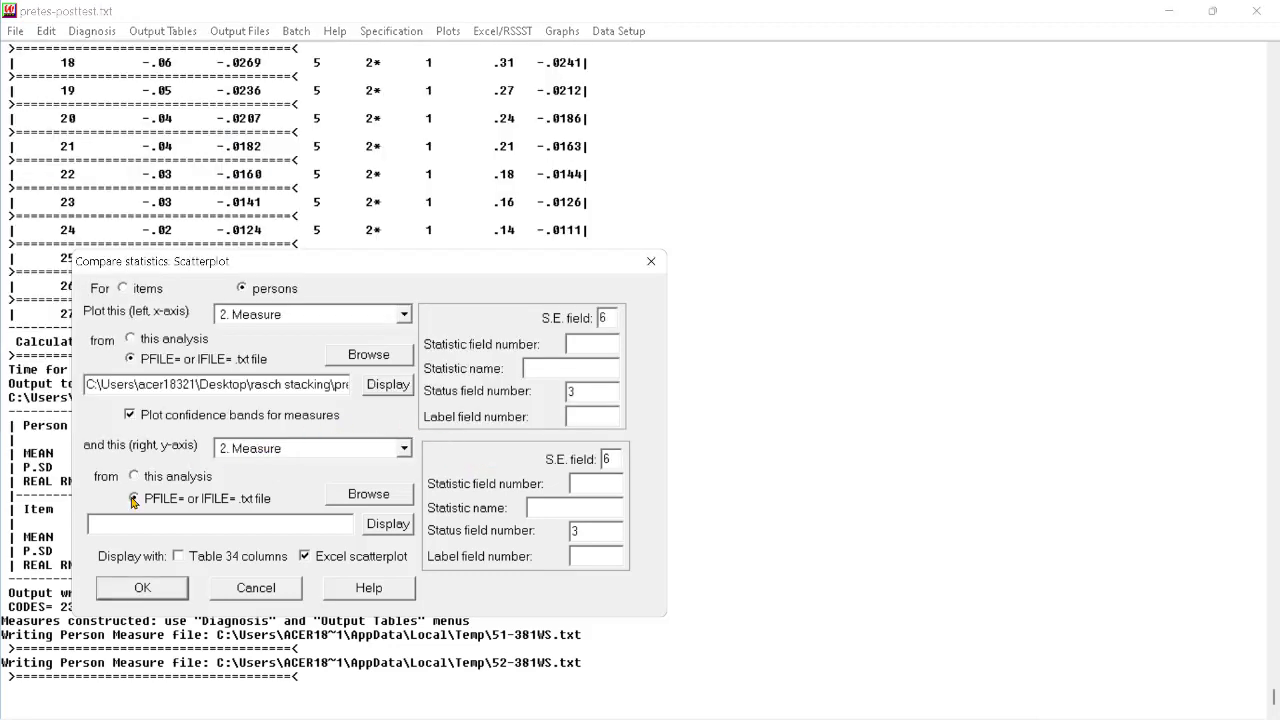
click(361, 495)
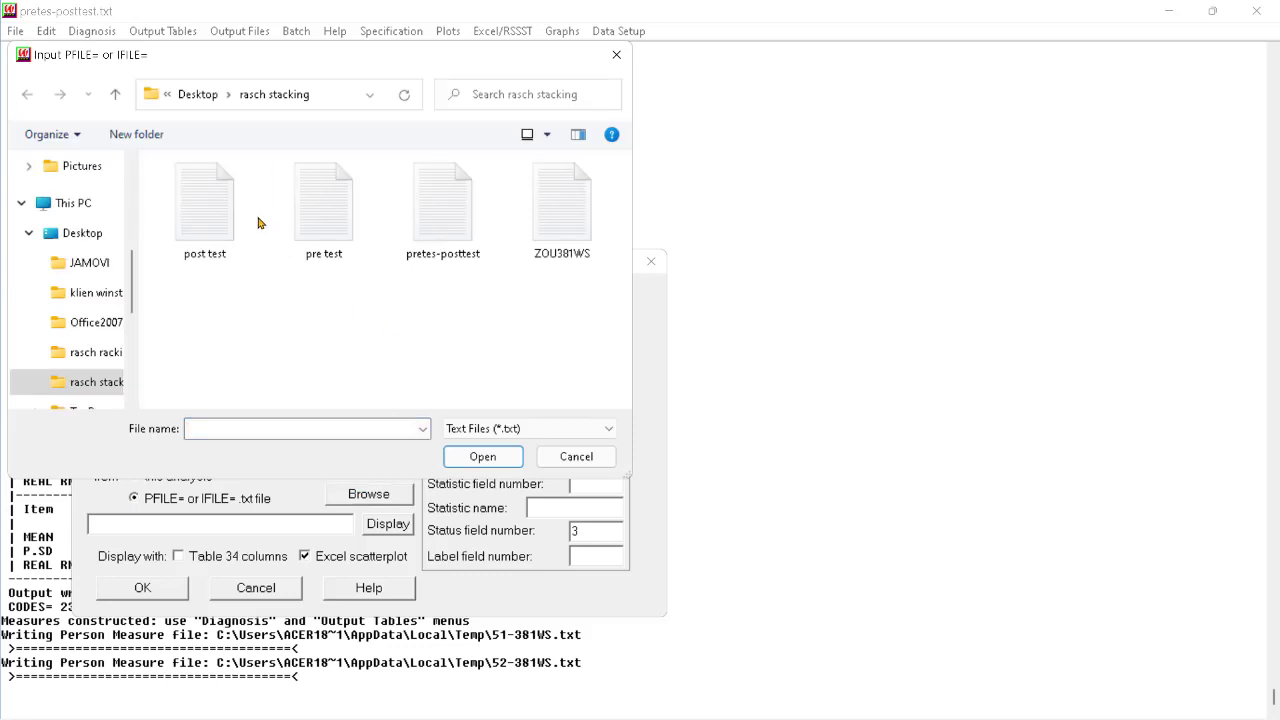
click(245, 217)
click(446, 427)
click(472, 452)
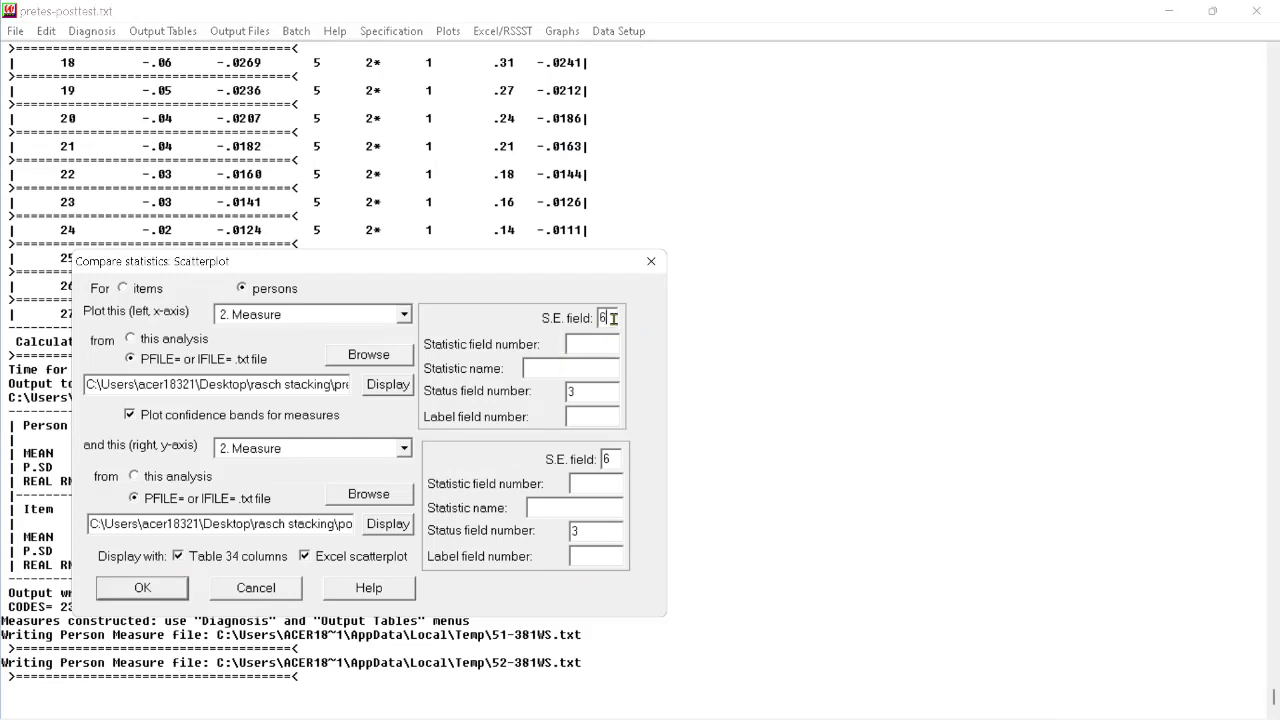
Step: Set the S.E. field to 5 for both the x-axis and y-axis files
key(BackSpace)
text(5)
double_click(612, 459)
text(5)
Step: Clear the status field numbers and set the label field number to 13 for both axes
double_click(591, 391)
key(BackSpace)
double_click(596, 526)
key(BackSpace)
text(13)
click(581, 560)
text(13)
Step: Generate the comparison with data points labeled by entry number and maximize the Table 34 output
click(142, 590)
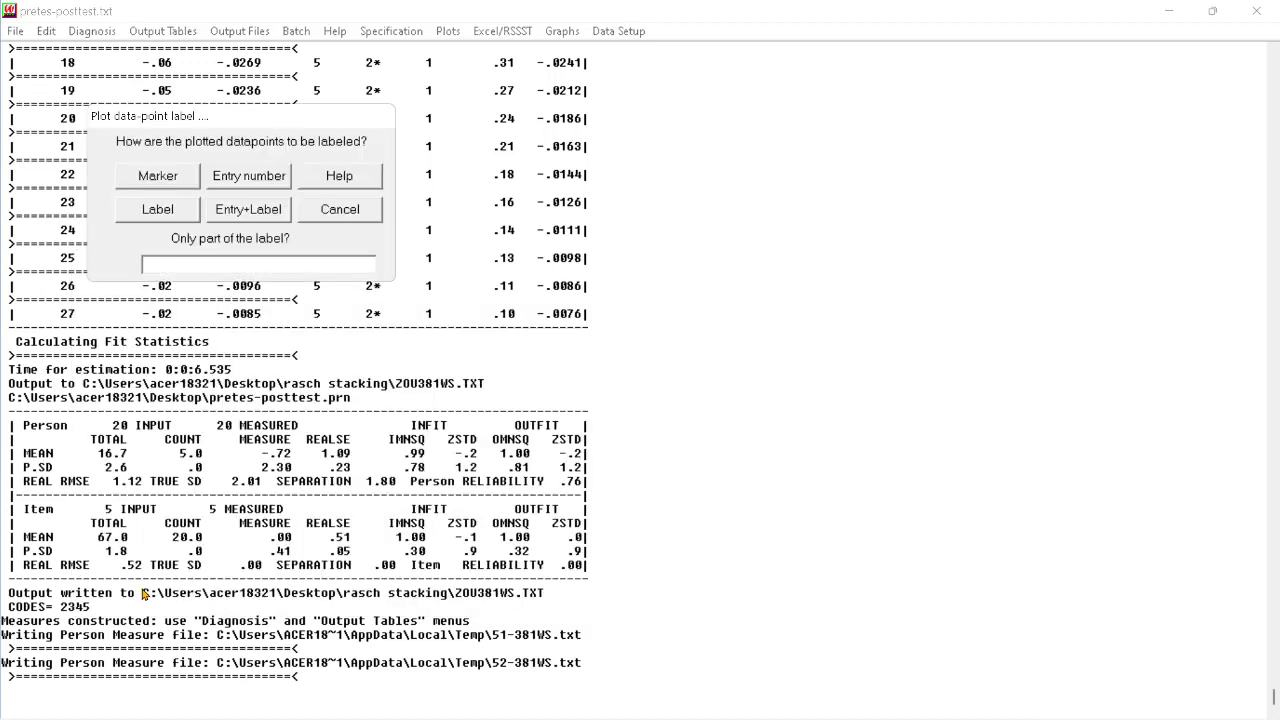
click(236, 177)
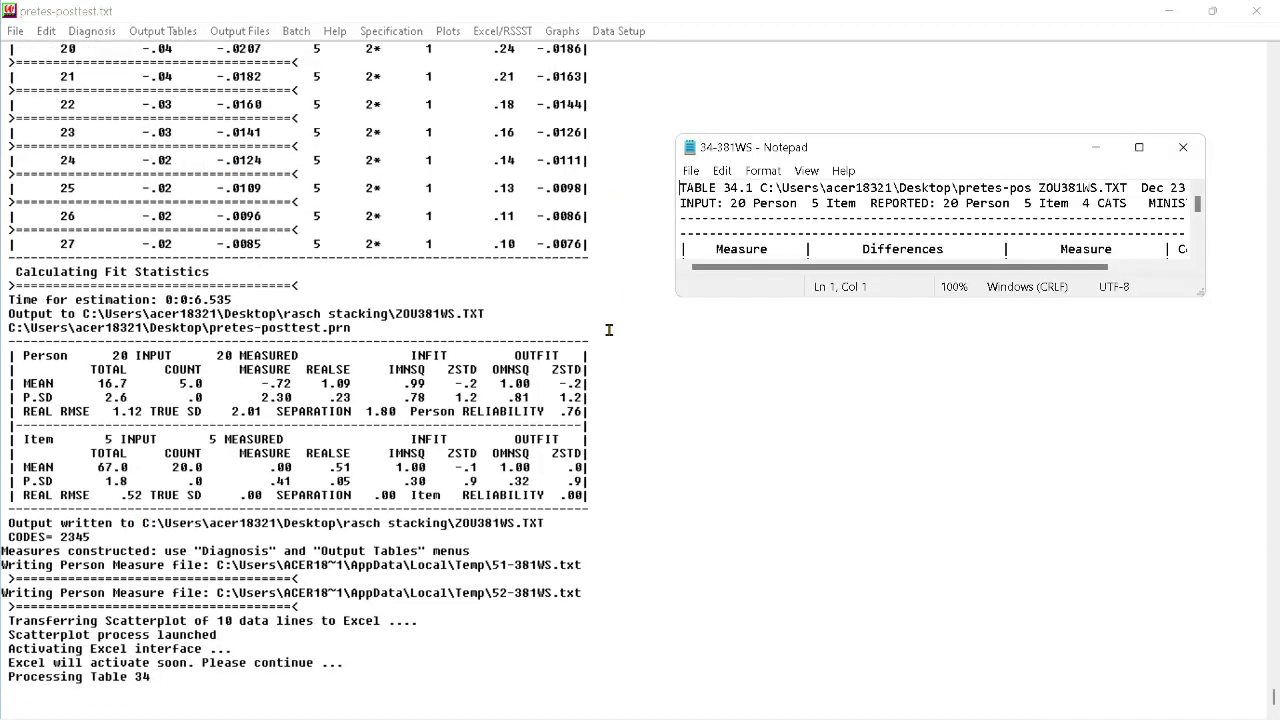
click(1138, 148)
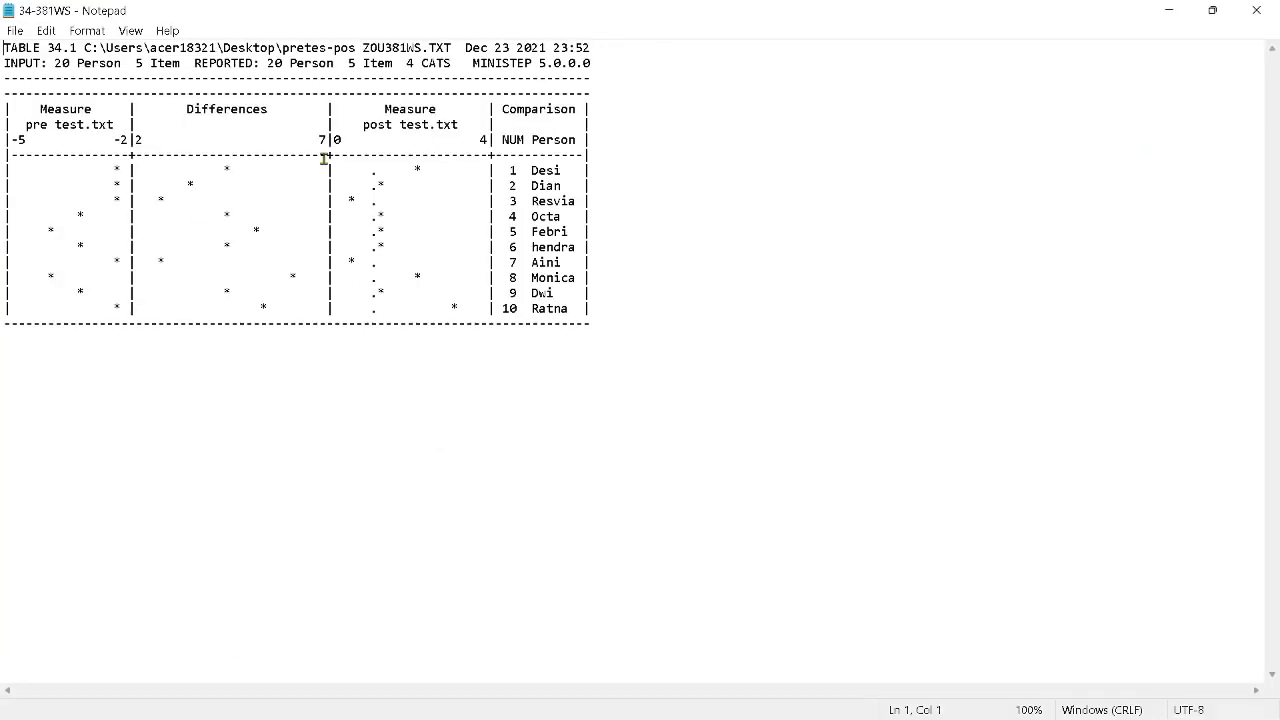
Step: Switch to the Z00381WS Excel workbook, maximize it and enlarge the pre-test versus post-test scatterplot to 100% zoom
mouse_move(825, 698)
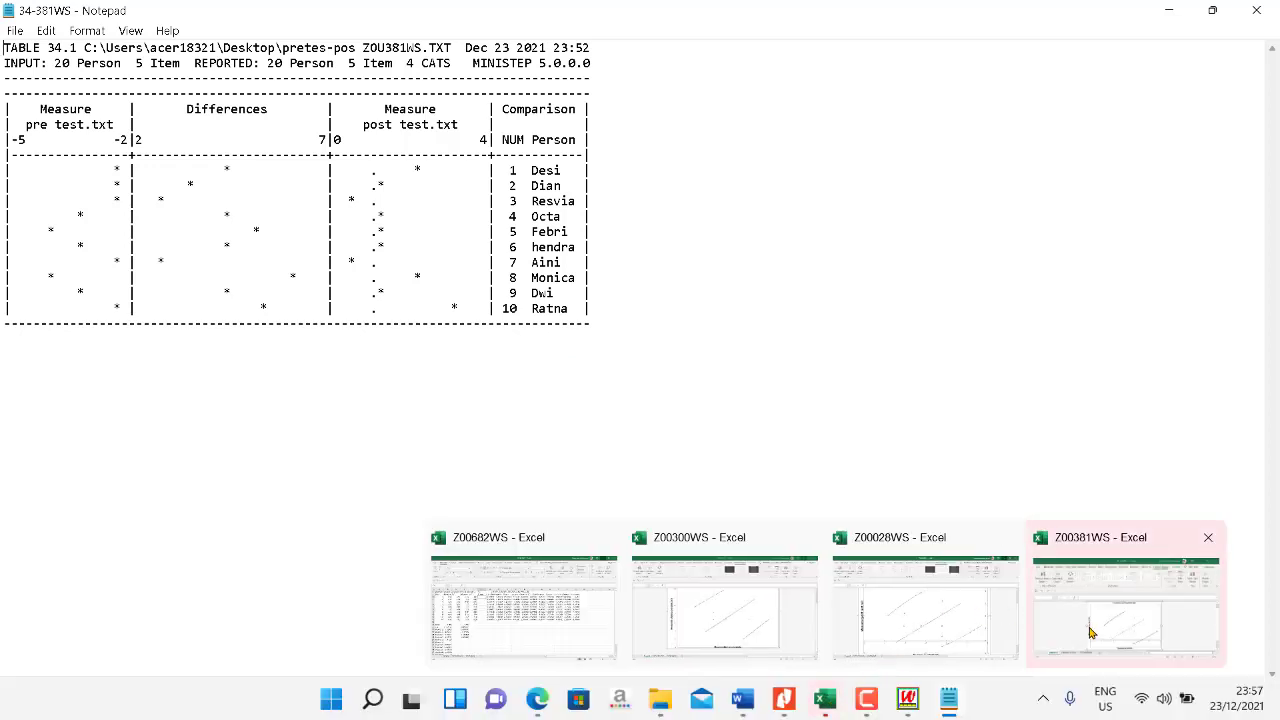
click(1089, 633)
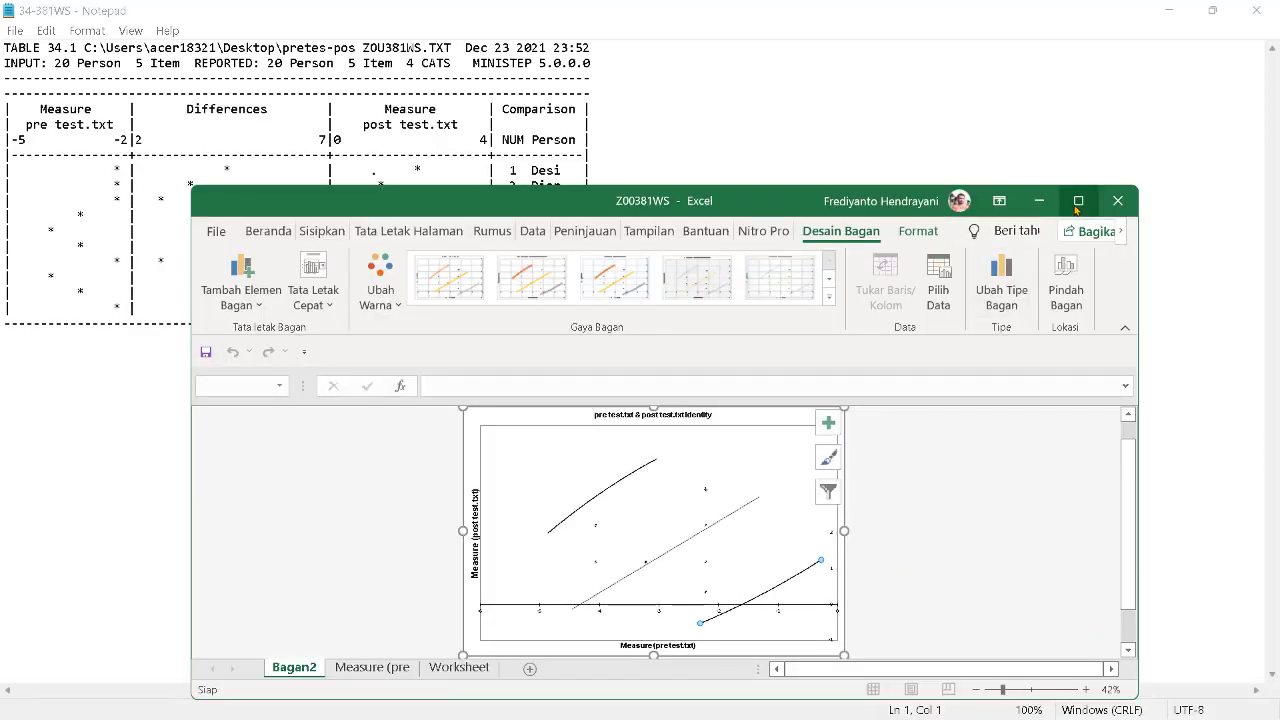
click(1078, 201)
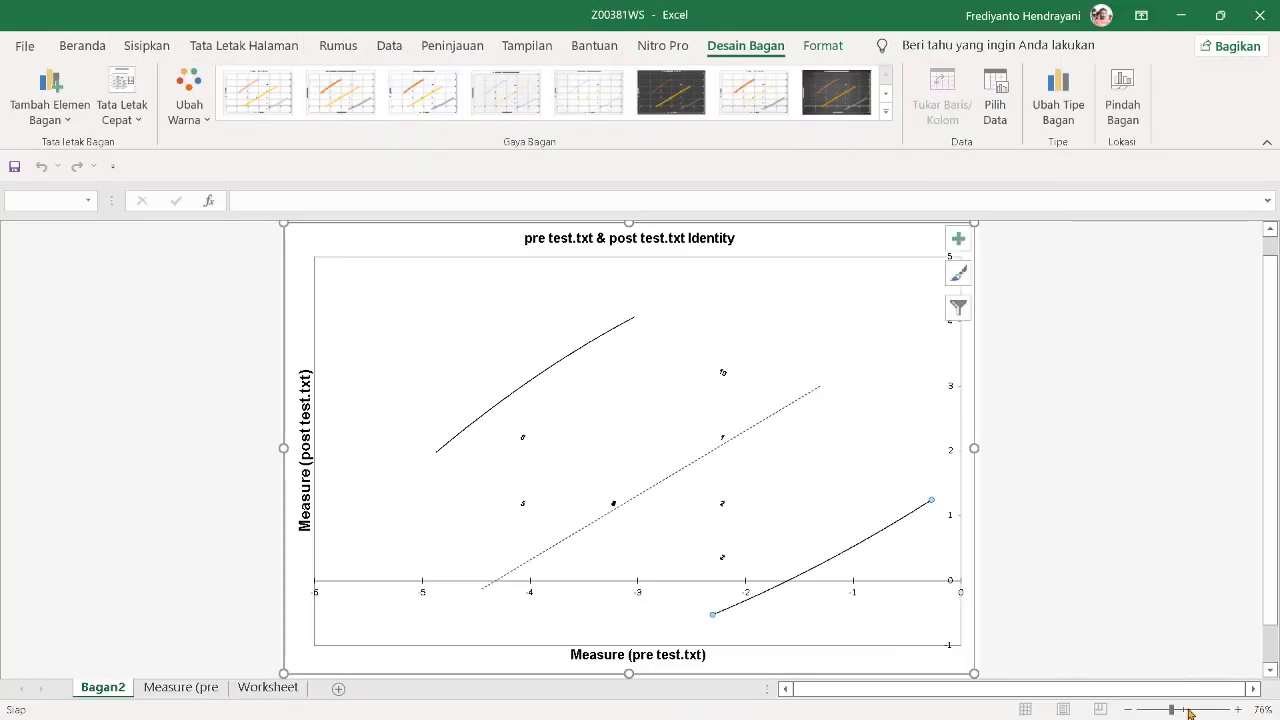
mouse_move(1175, 712)
mouse_down()
mouse_move(1192, 711)
mouse_move(1178, 711)
mouse_up()
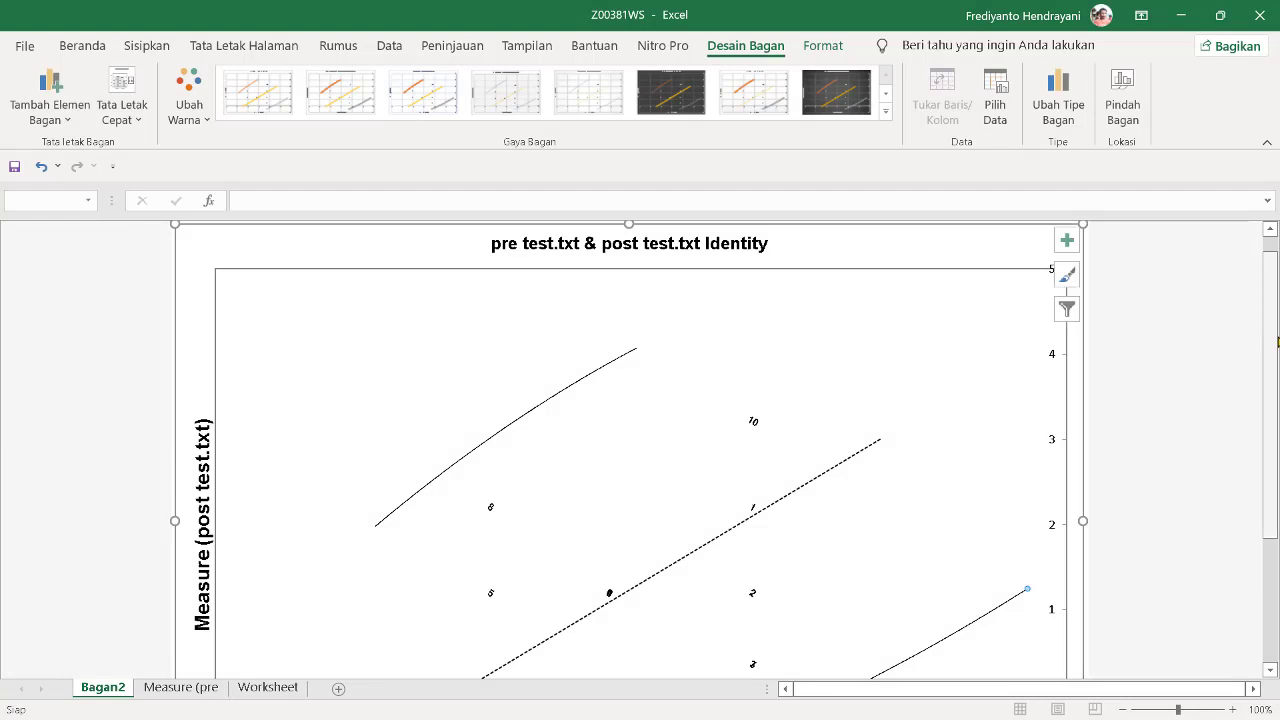
Step: Compare the lower part of the Z00381WS scatterplot in Excel with the person measures in the Table 34 Notepad output
drag(1271, 346, 1268, 429)
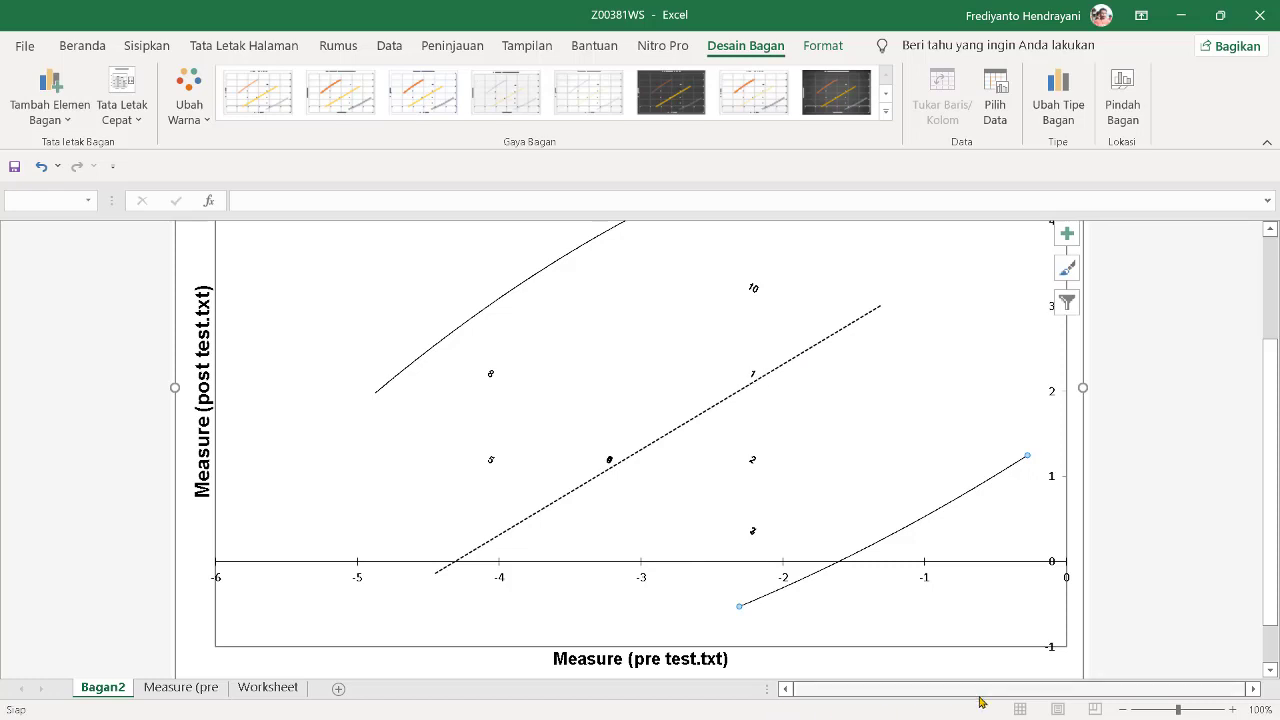
click(947, 700)
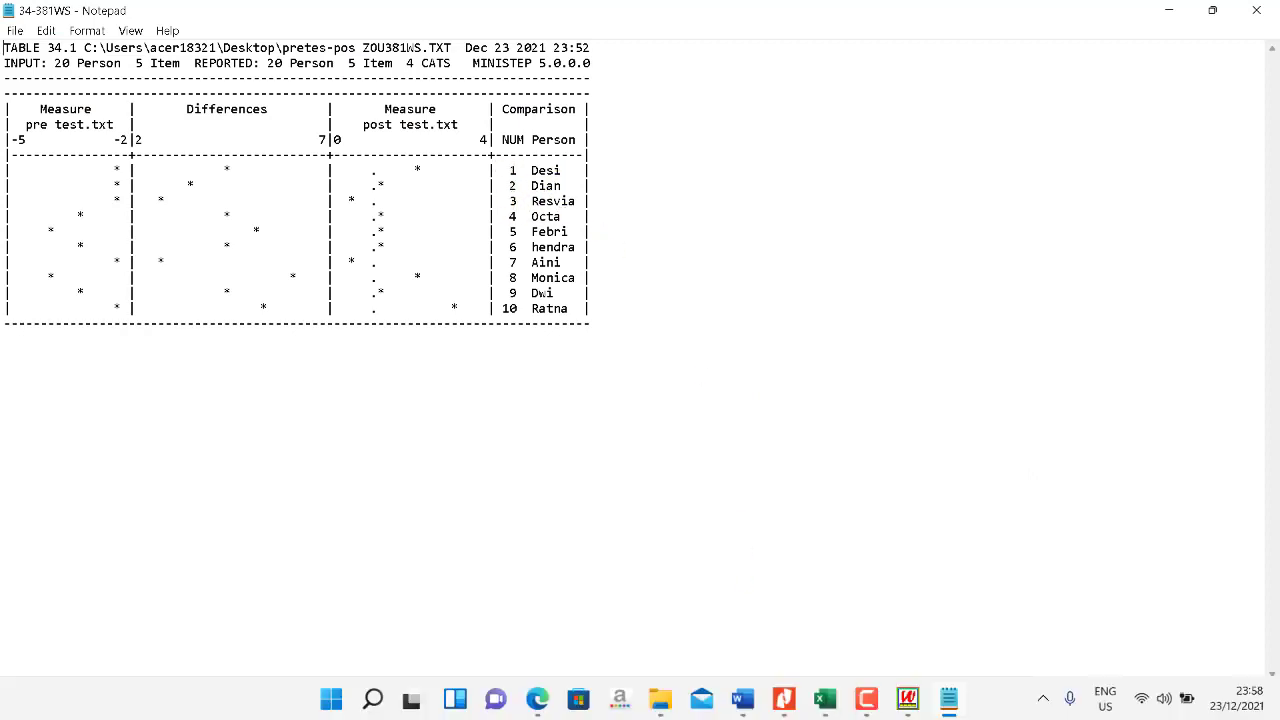
mouse_move(826, 698)
mouse_move(926, 688)
click(1110, 620)
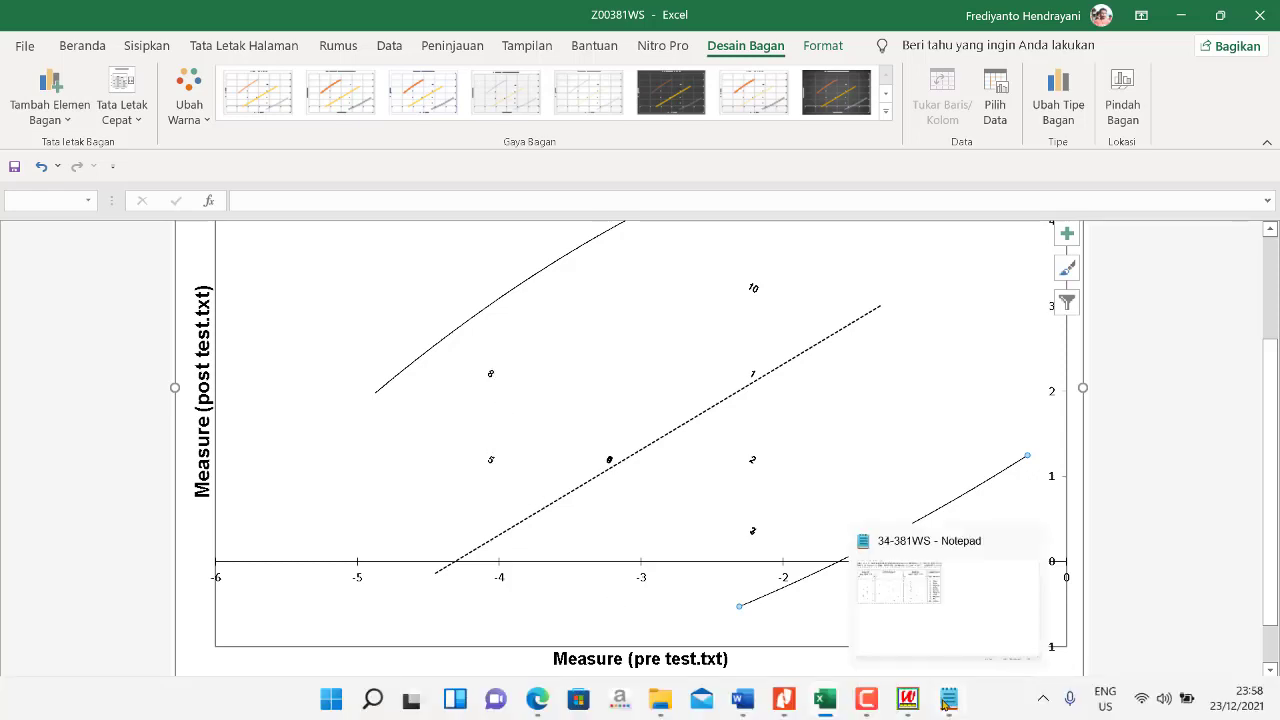
click(948, 699)
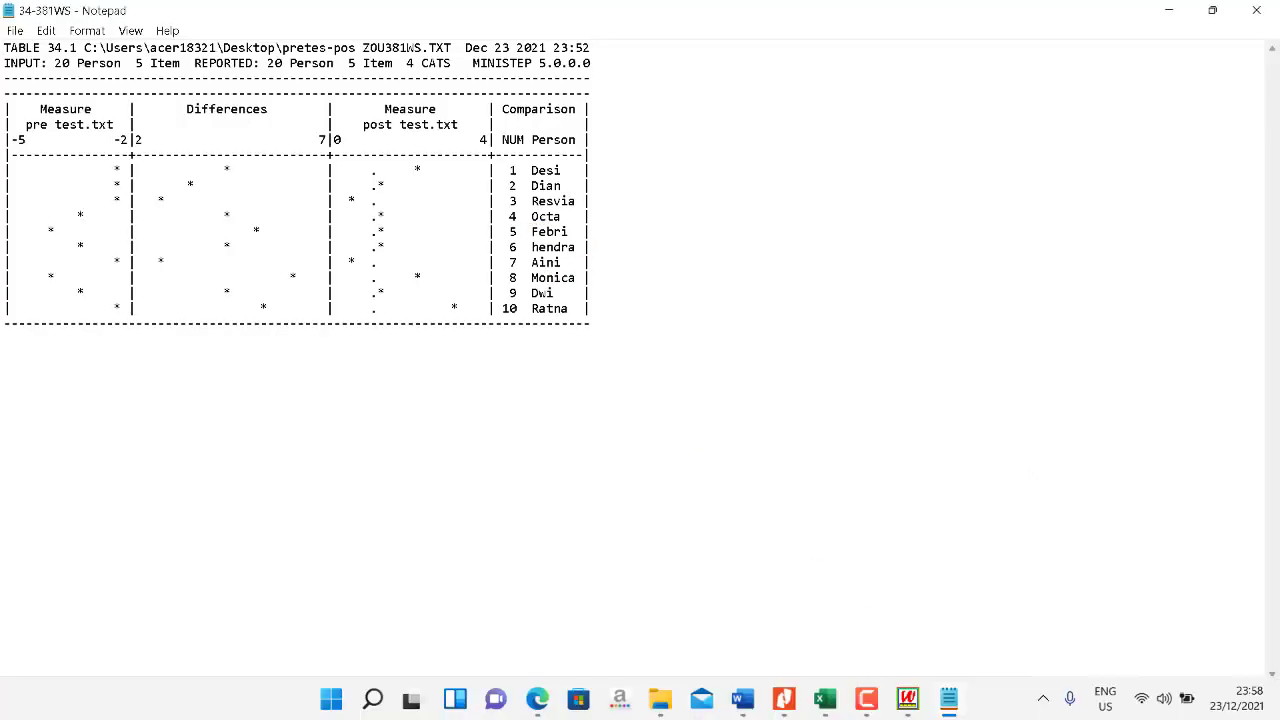
mouse_move(825, 698)
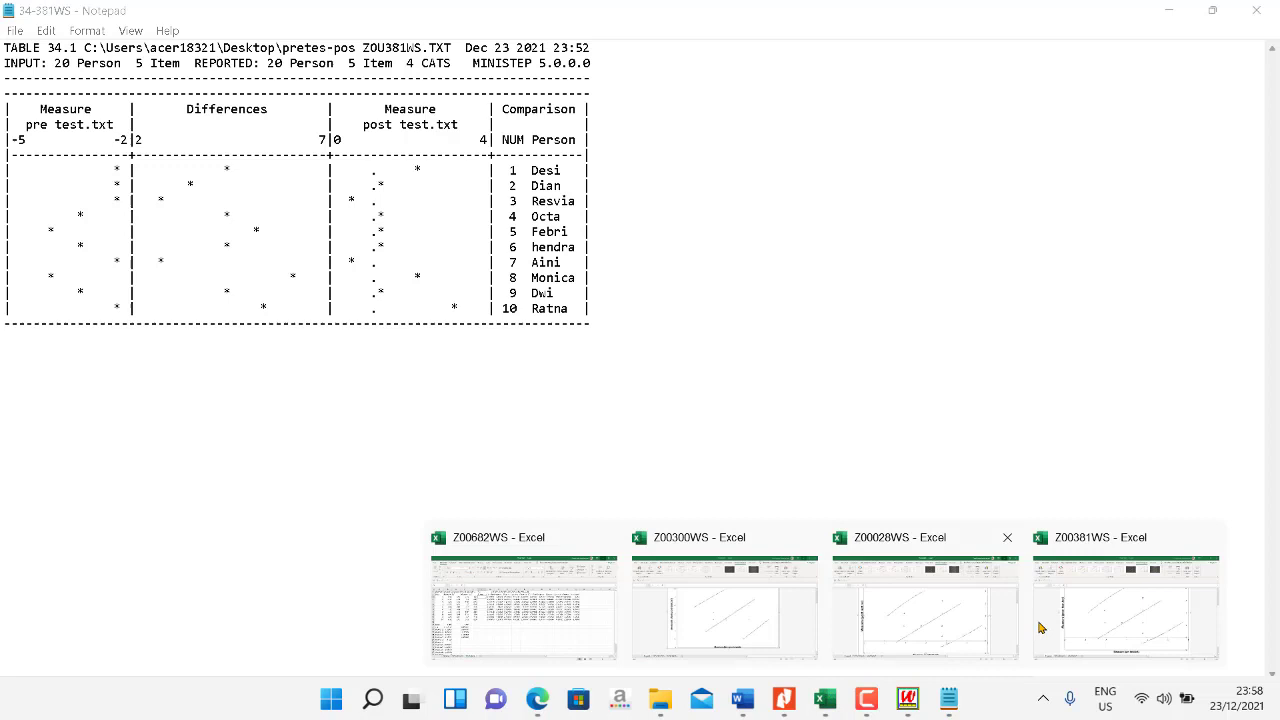
click(1110, 620)
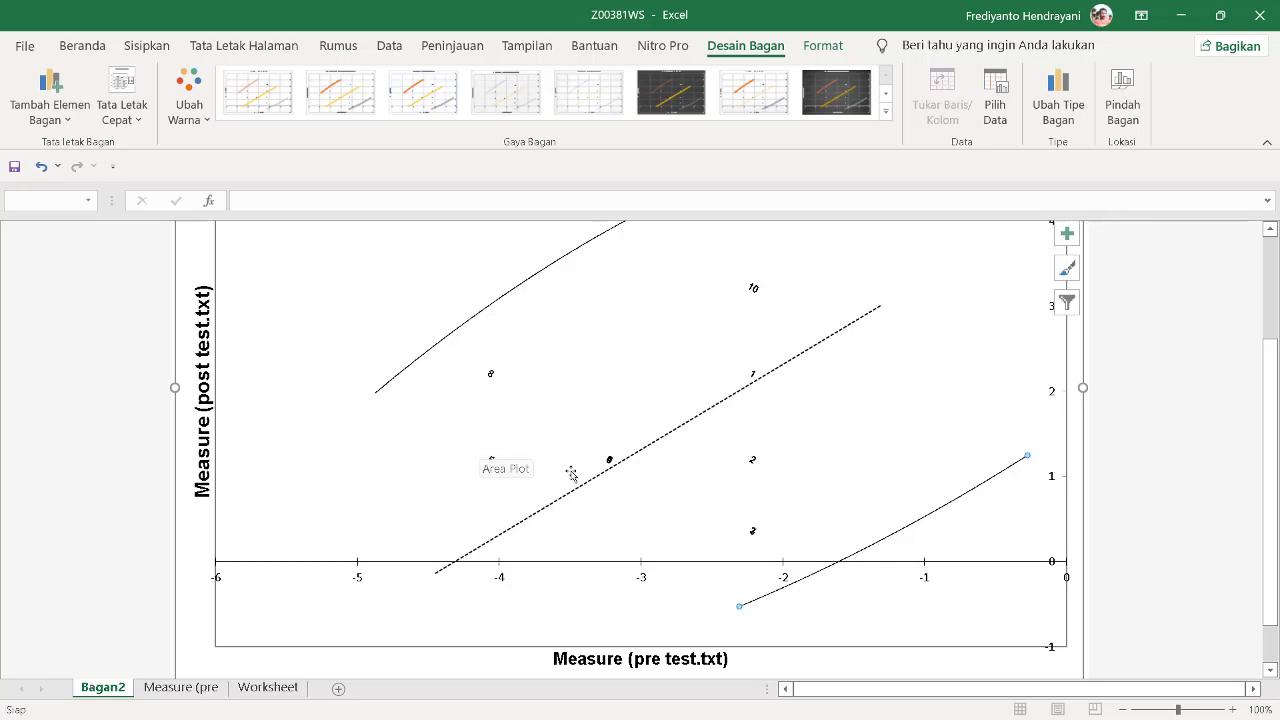
Step: Check the overlapping points beside the dashed identity line in the Excel scatterplot against the numbered persons in Table 34
click(586, 554)
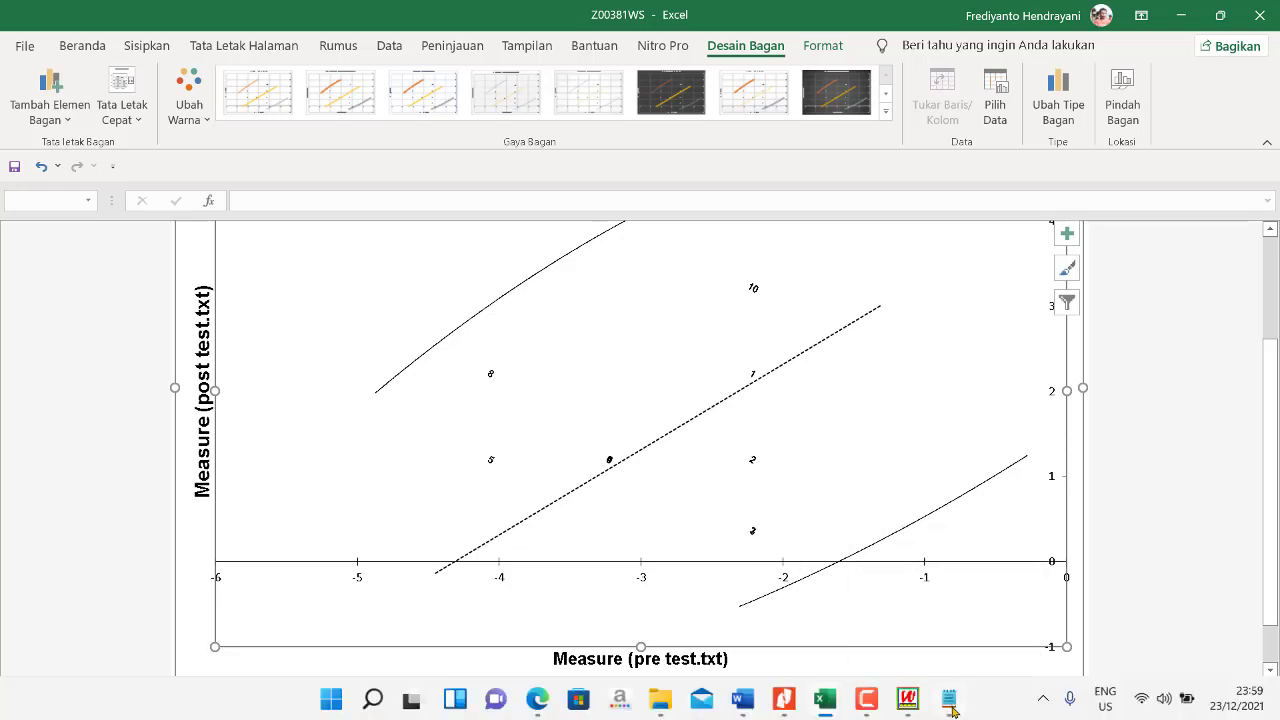
click(950, 702)
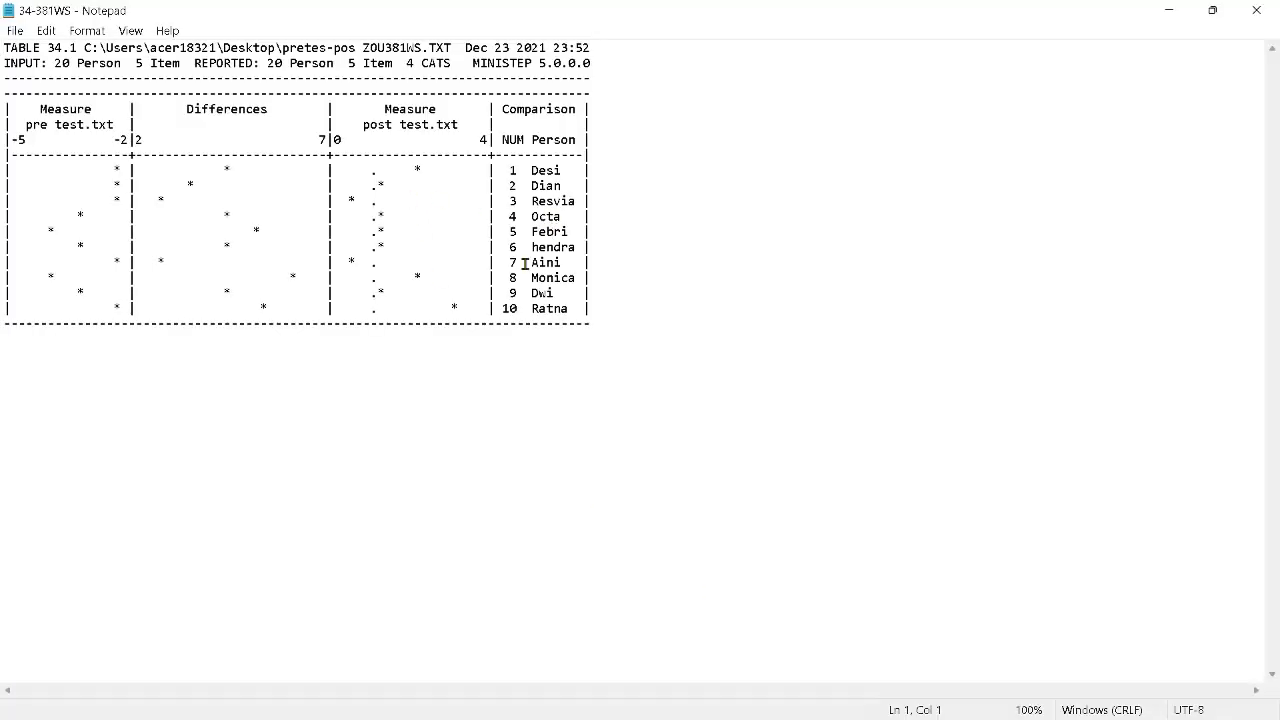
mouse_move(832, 704)
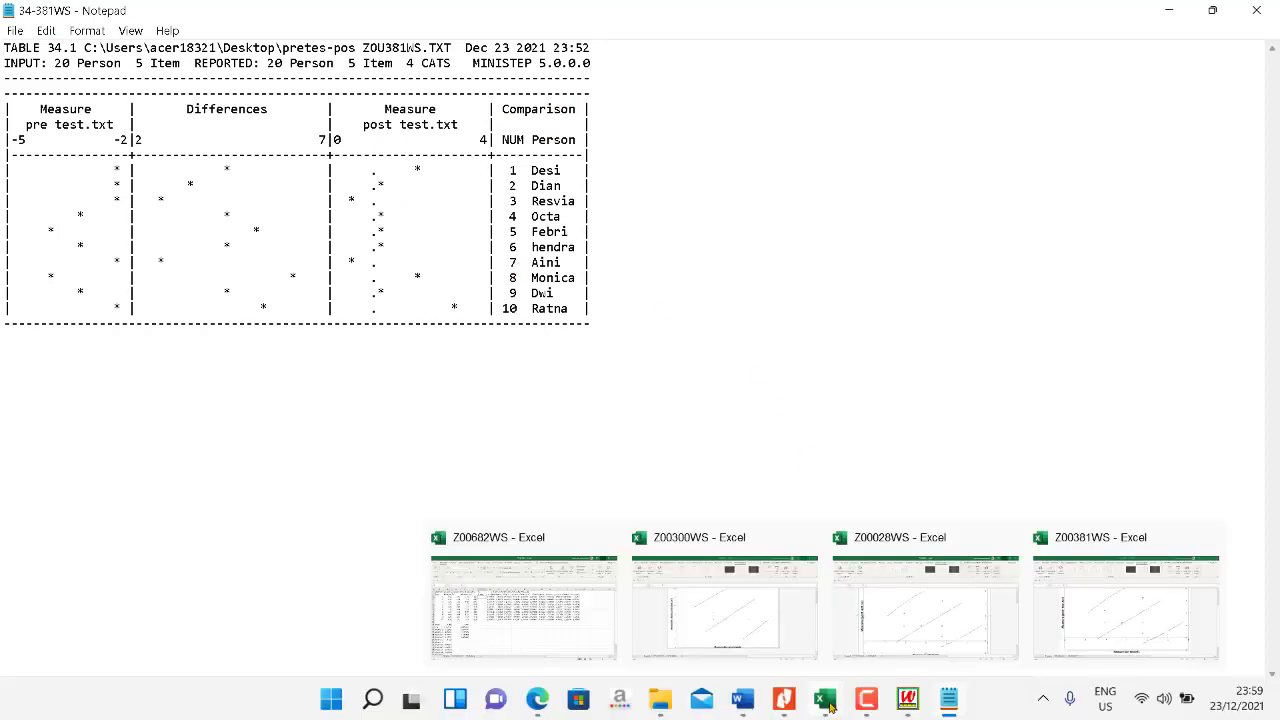
click(1133, 602)
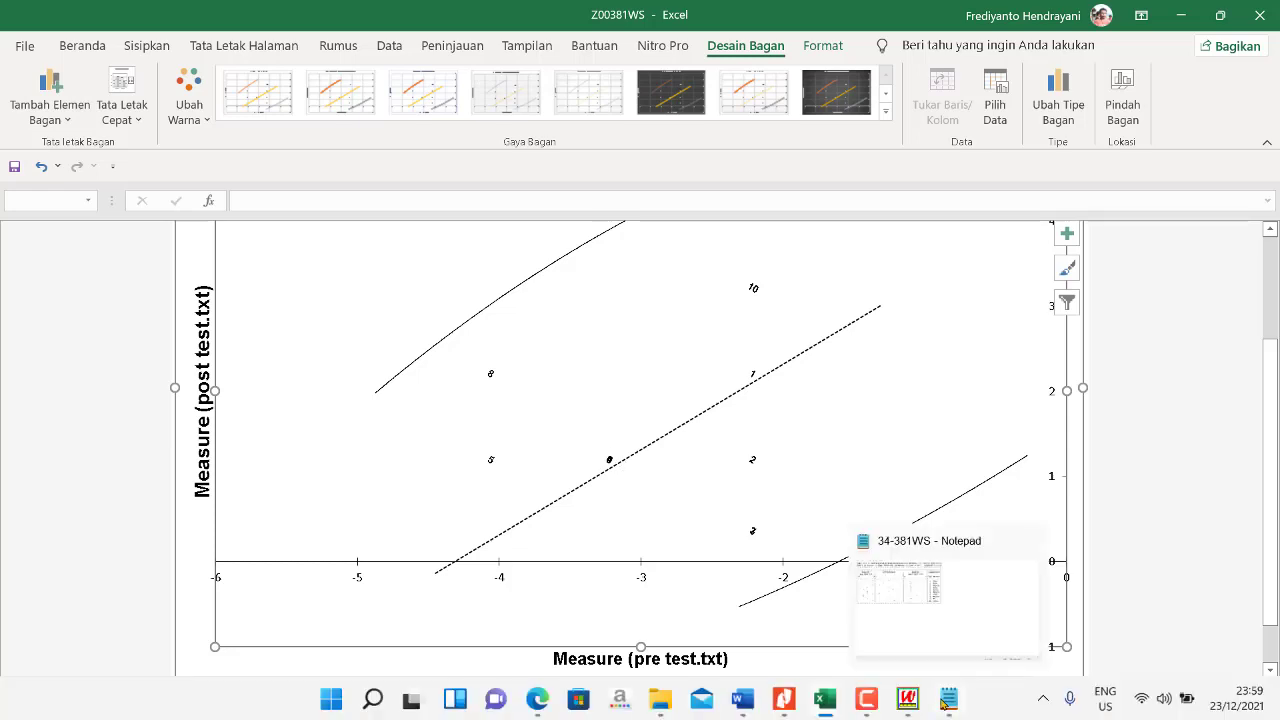
click(947, 699)
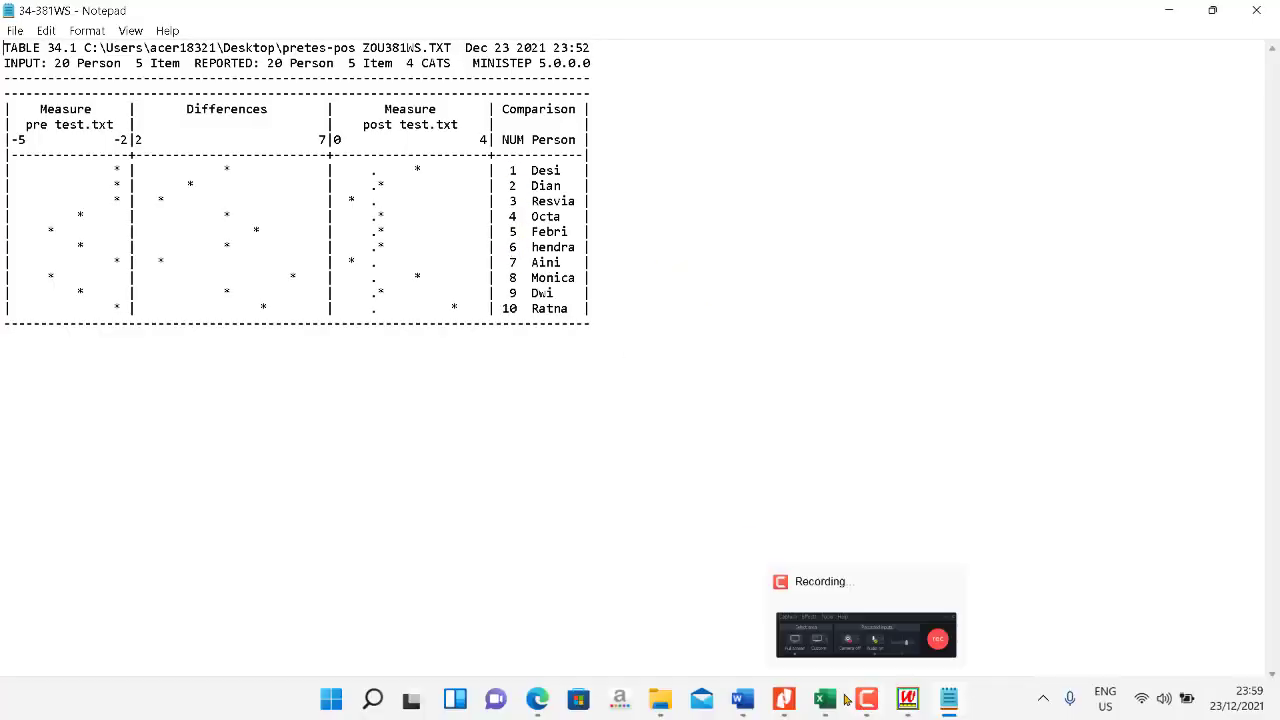
mouse_move(825, 699)
click(1082, 634)
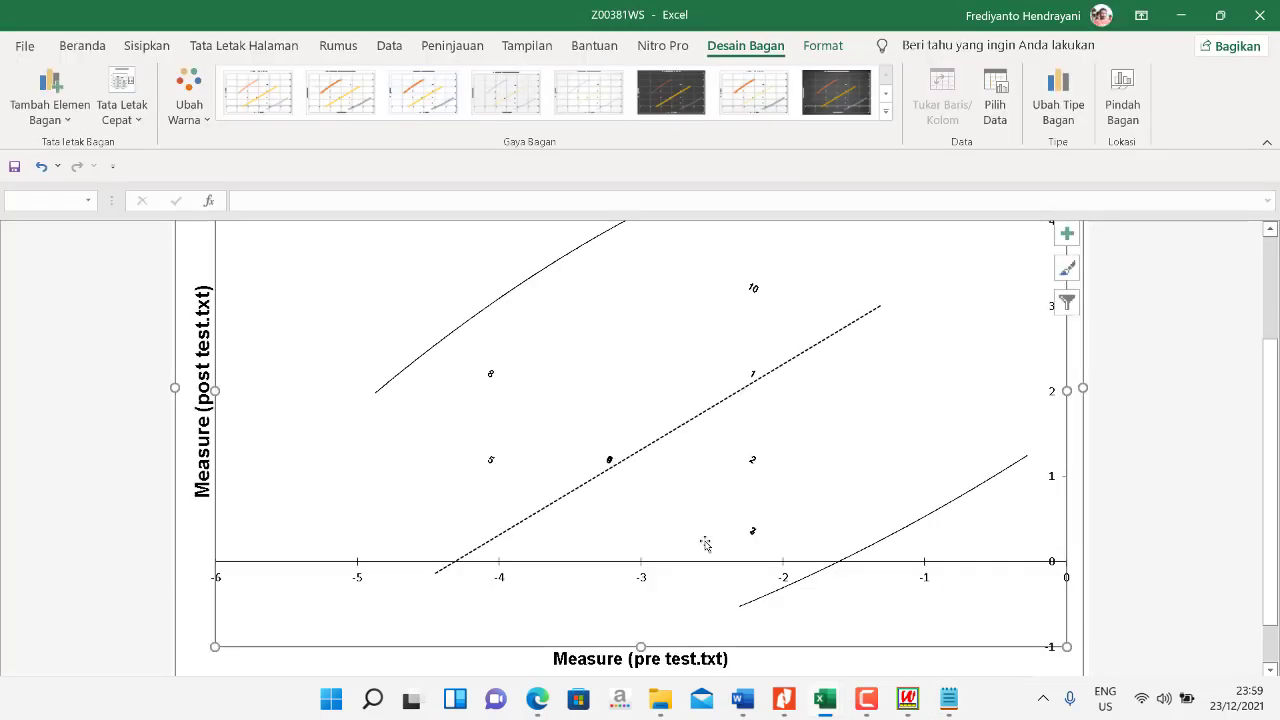
click(609, 462)
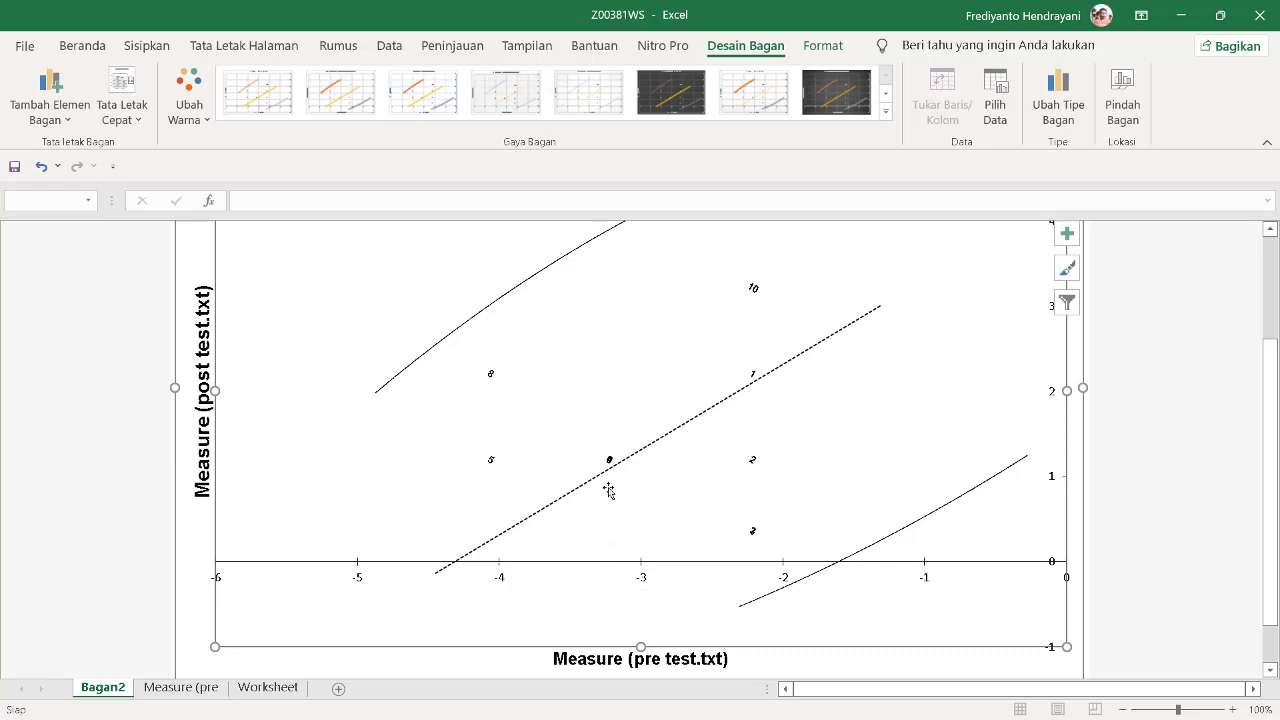
click(612, 566)
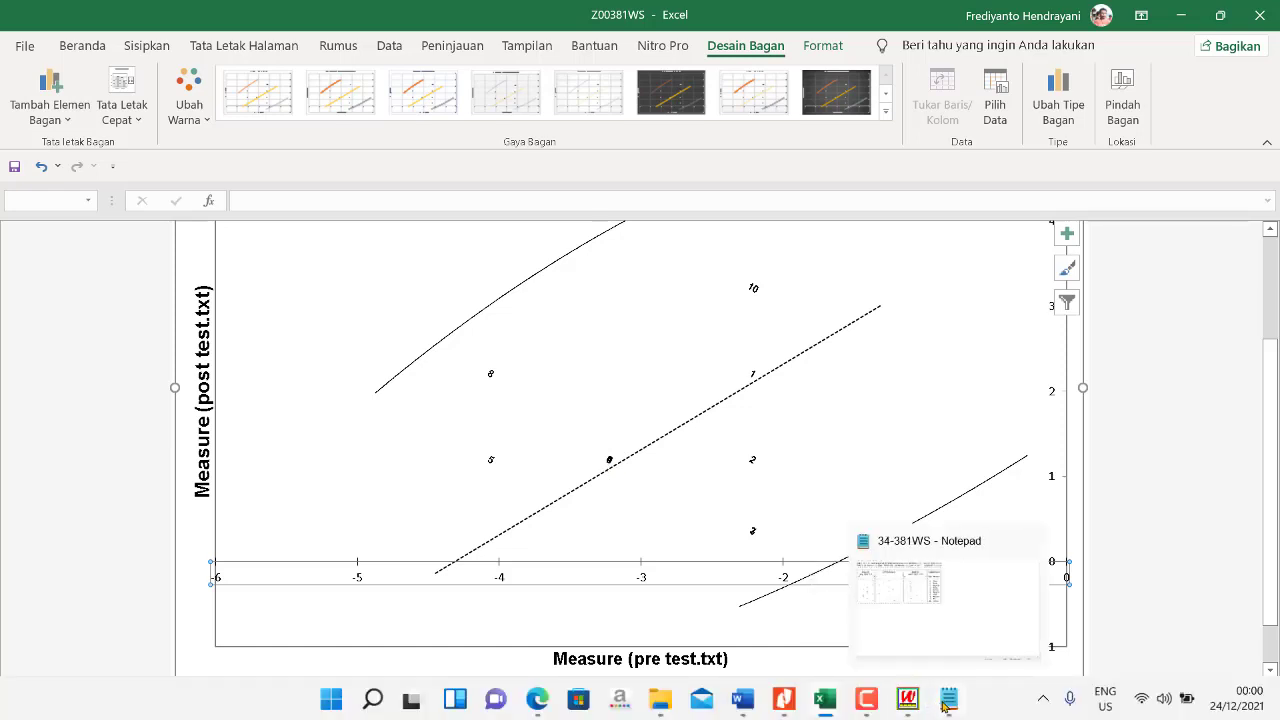
Step: Examine the lowest overlapping data label above the pre-test axis and match it to the numbered persons in Table 34
click(946, 703)
click(946, 703)
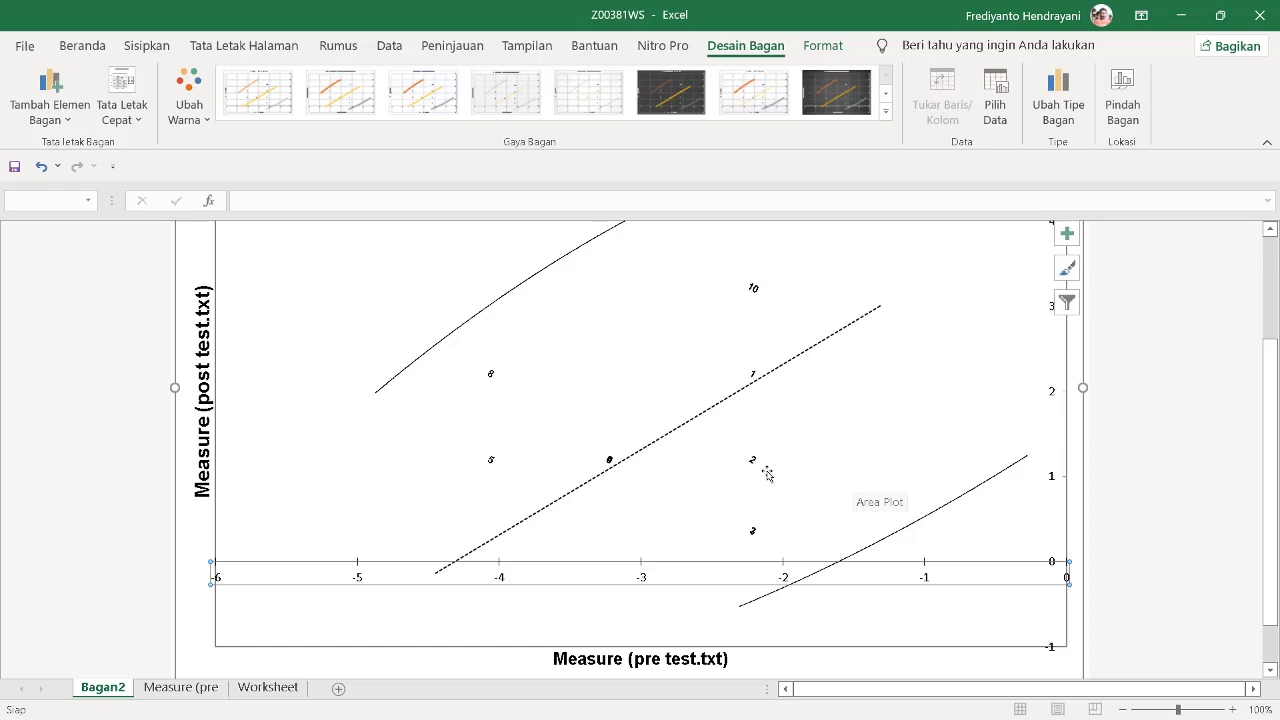
click(756, 527)
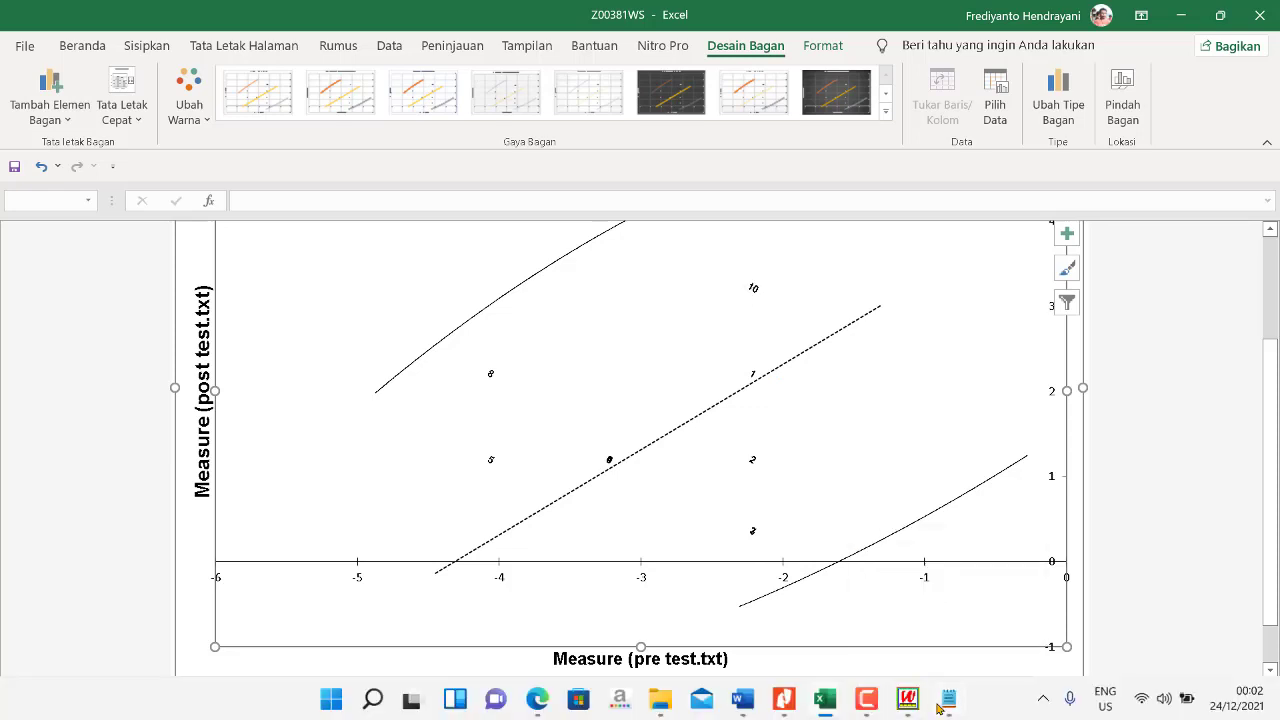
click(942, 705)
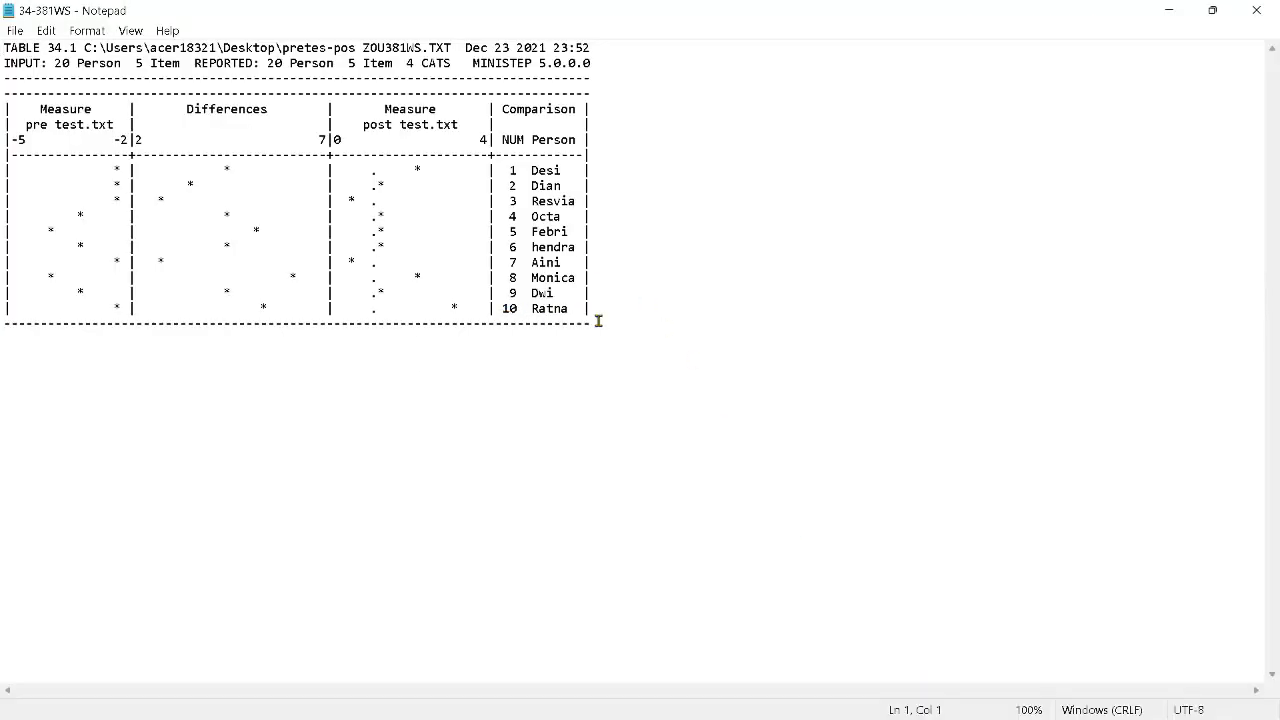
mouse_move(741, 703)
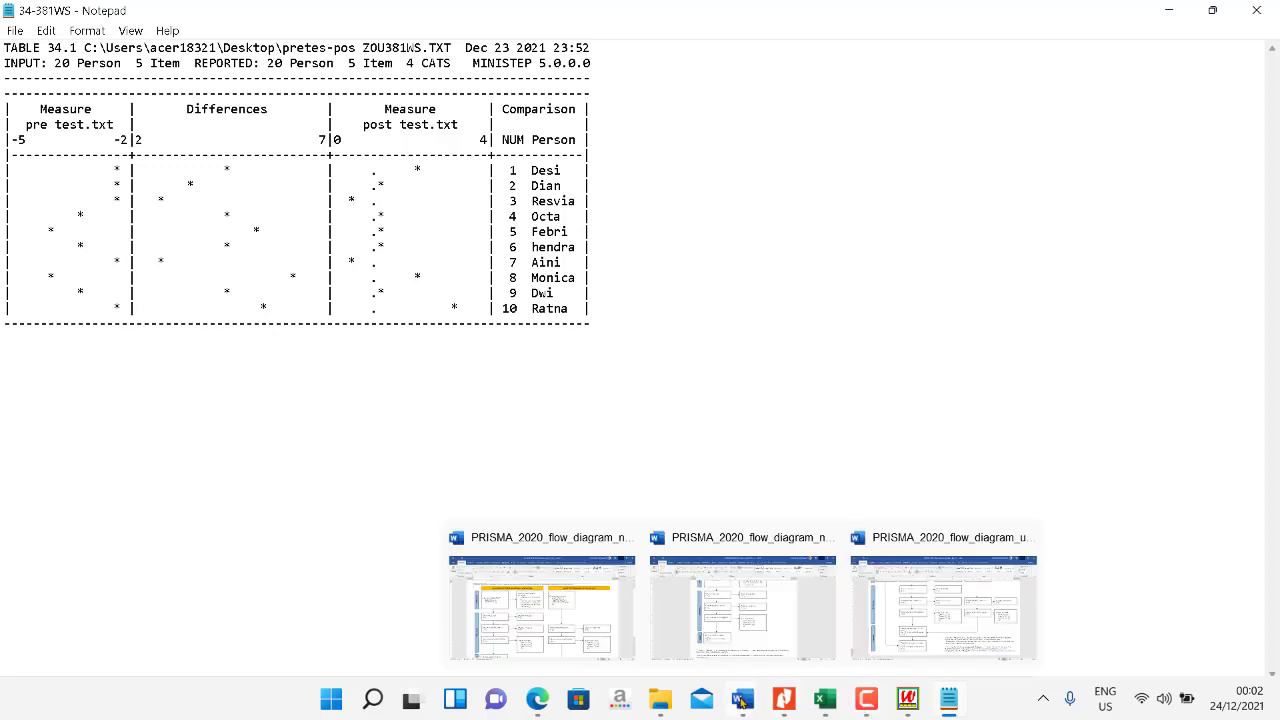
mouse_move(826, 702)
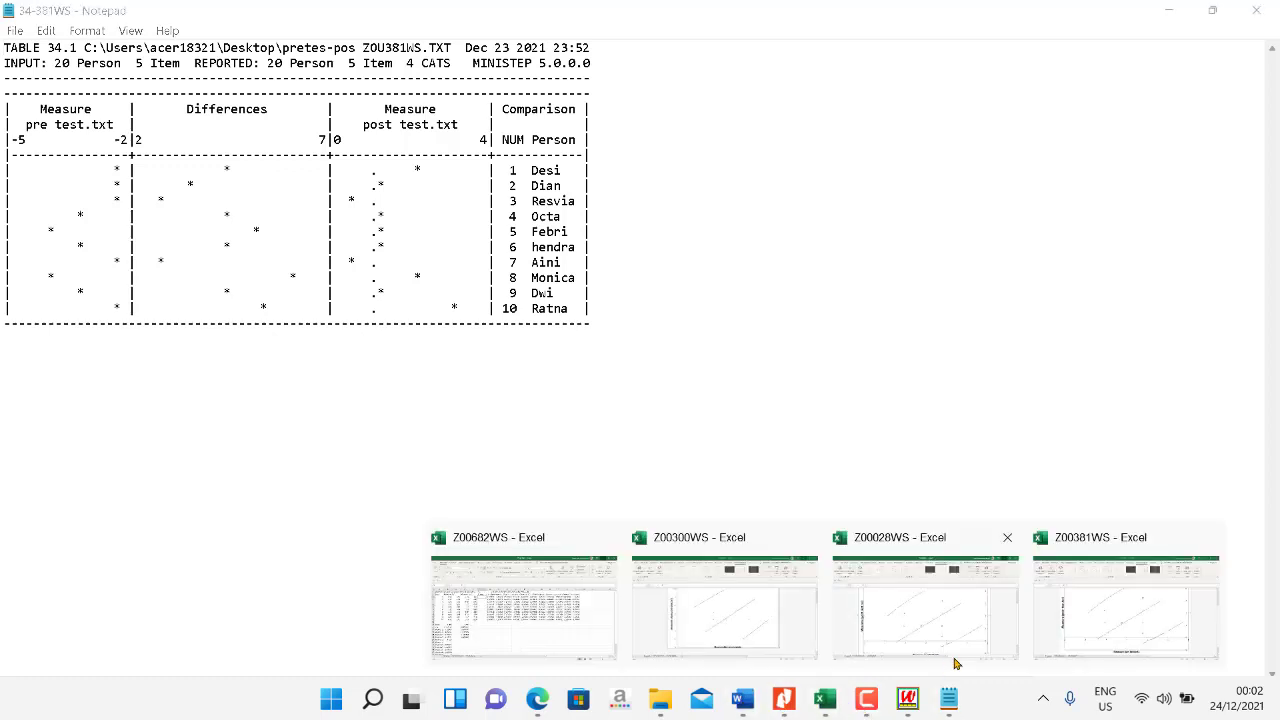
click(1088, 628)
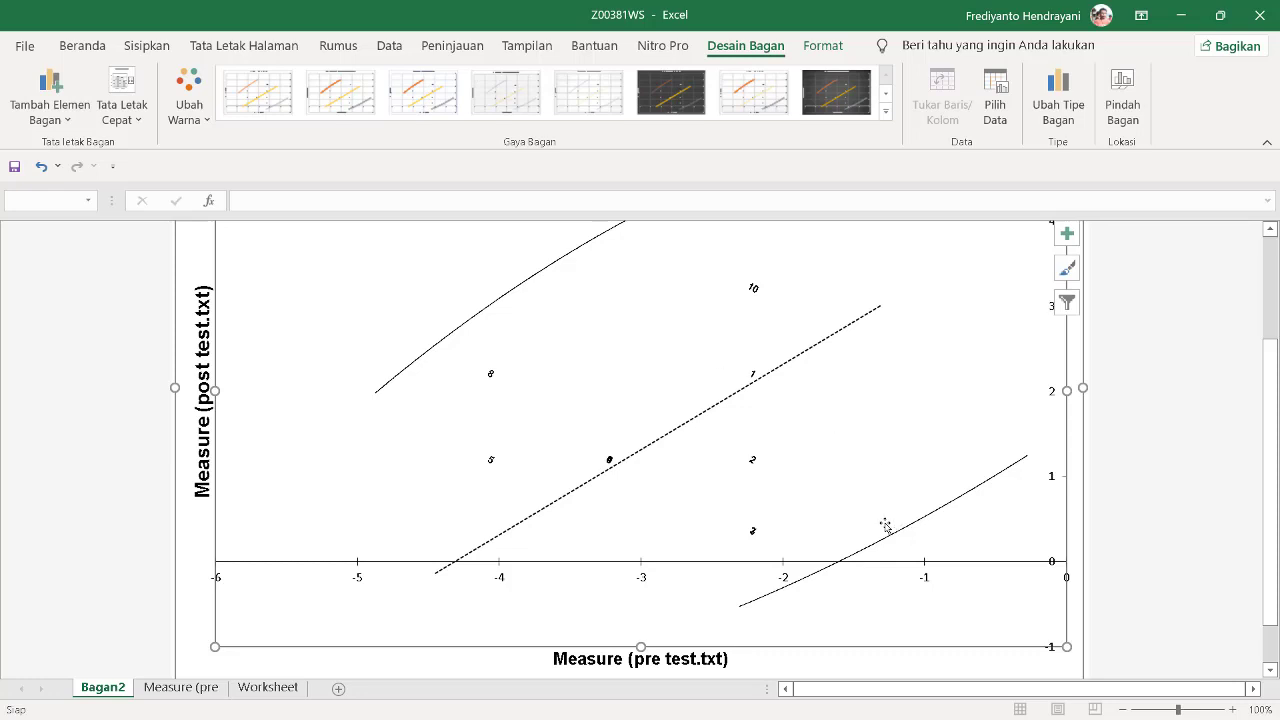
click(753, 538)
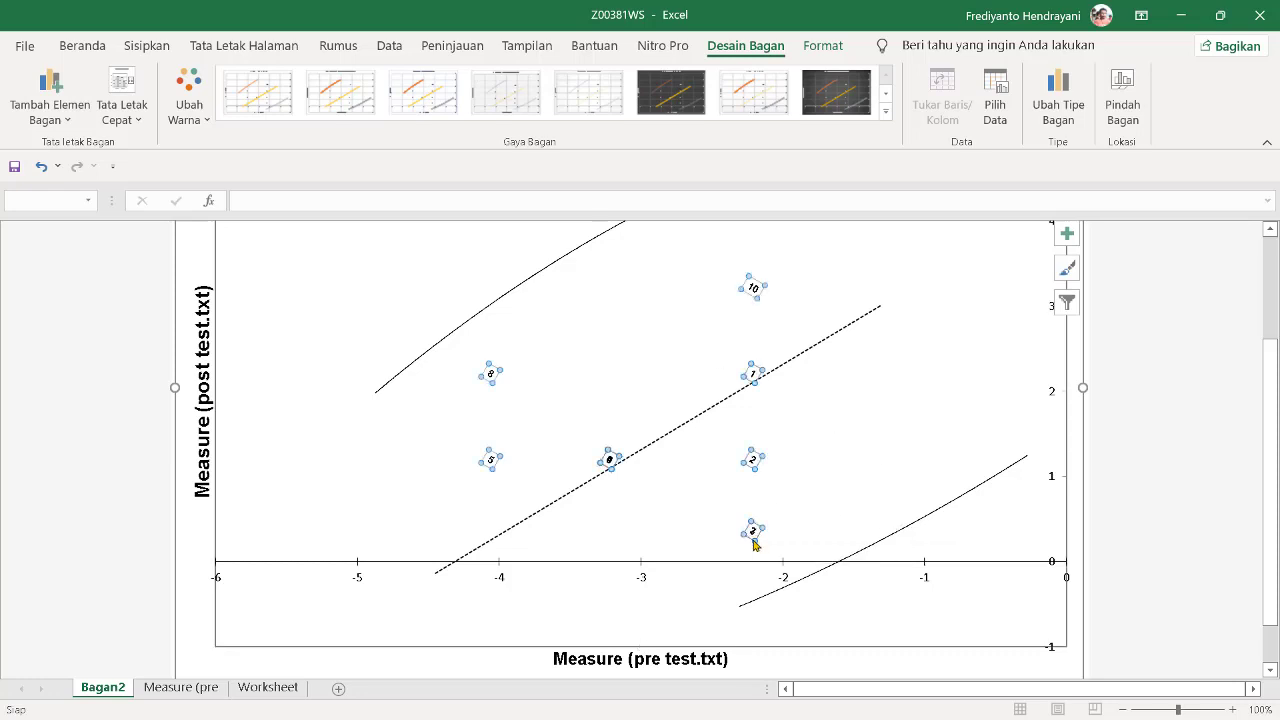
click(800, 520)
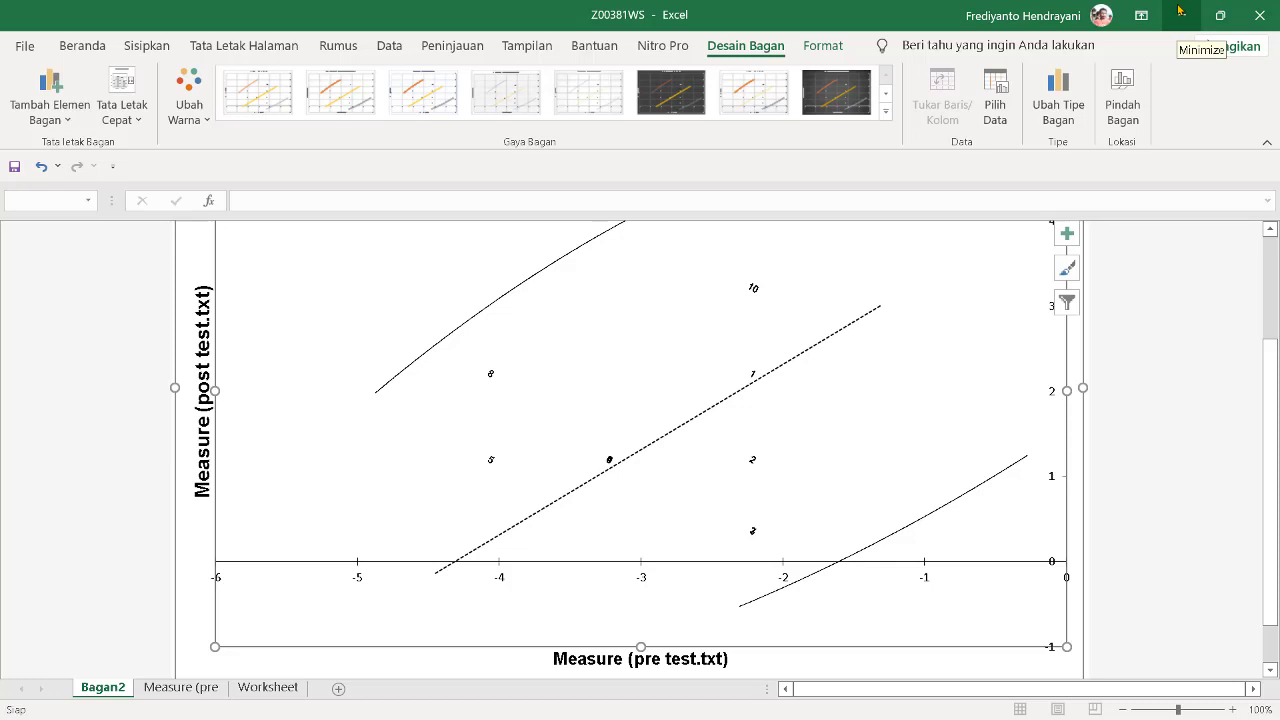
Step: Minimize the Excel scatterplot and the Table 34 Notepad output to return to the Ministep analysis window
click(1180, 16)
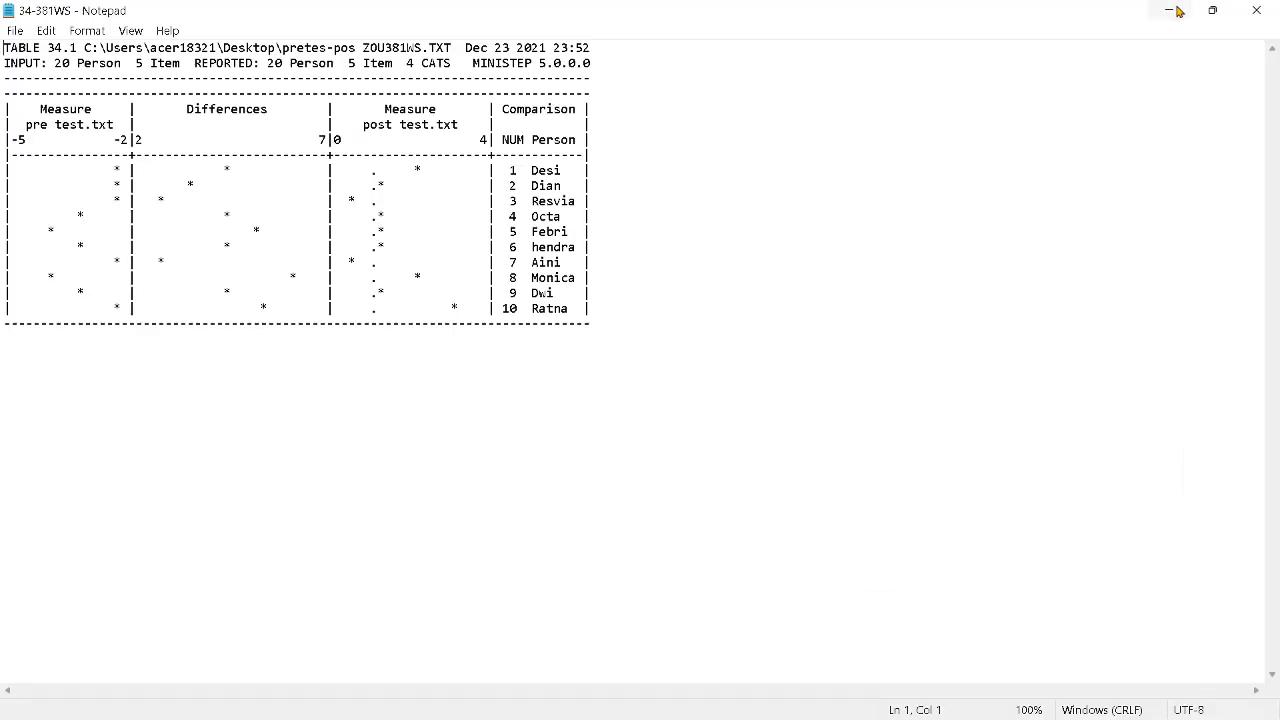
click(1180, 10)
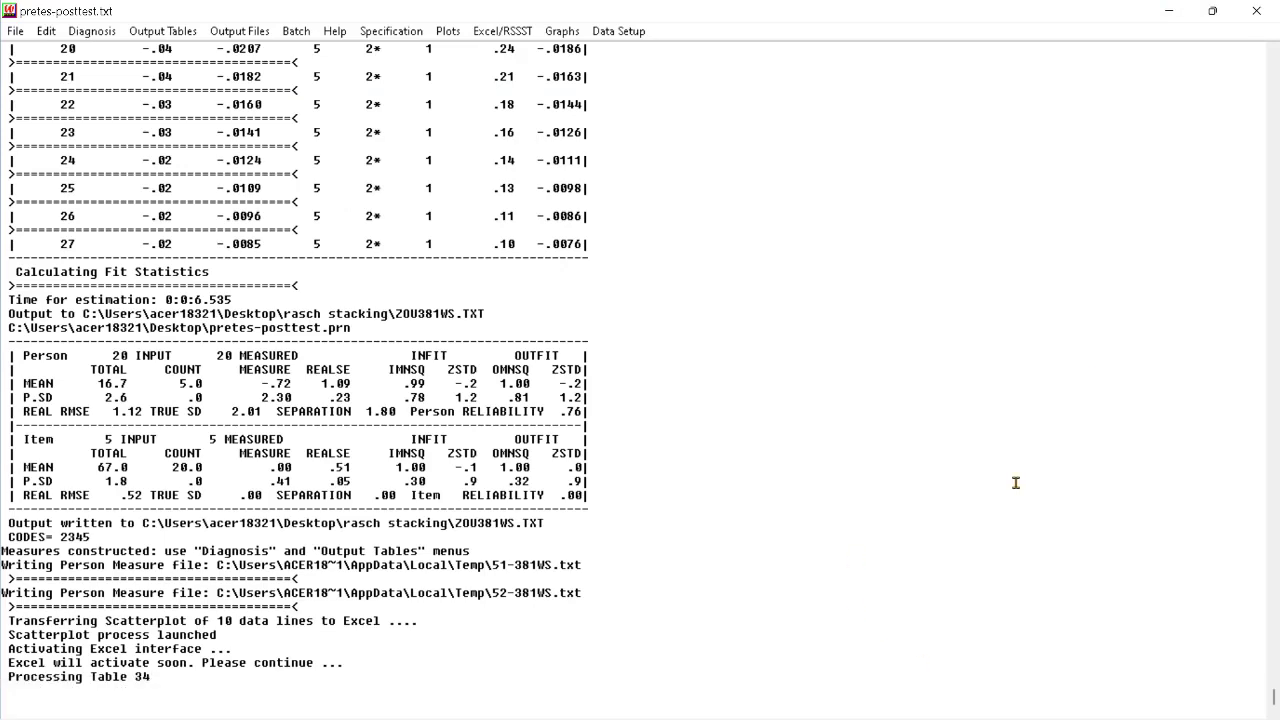